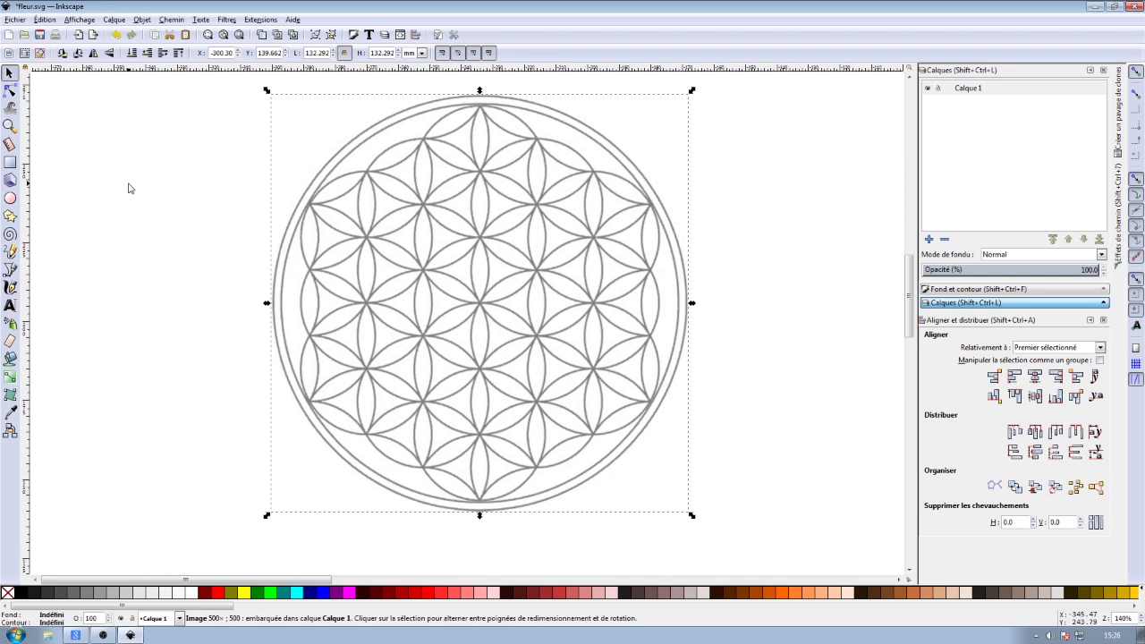
# Delete the finished Flower of Life example image from the fleur.svg page
pyautogui.press('Delete')
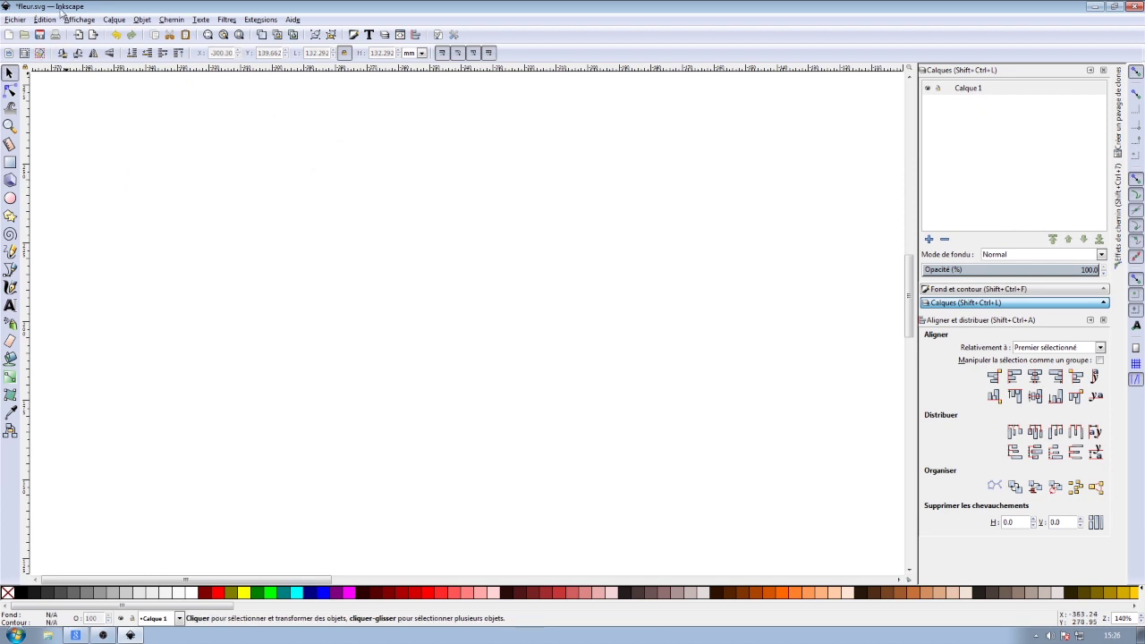
# Show a rectangular grid with 10 mm spacing and check its Document Properties grid settings
pyautogui.click(79, 19)
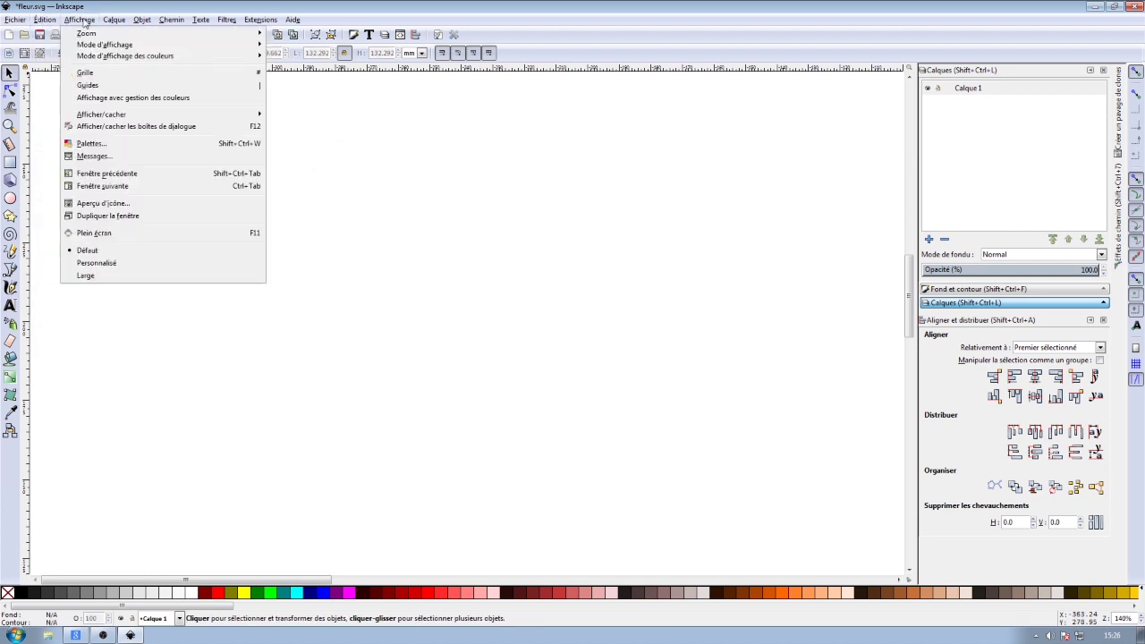
pyautogui.click(89, 72)
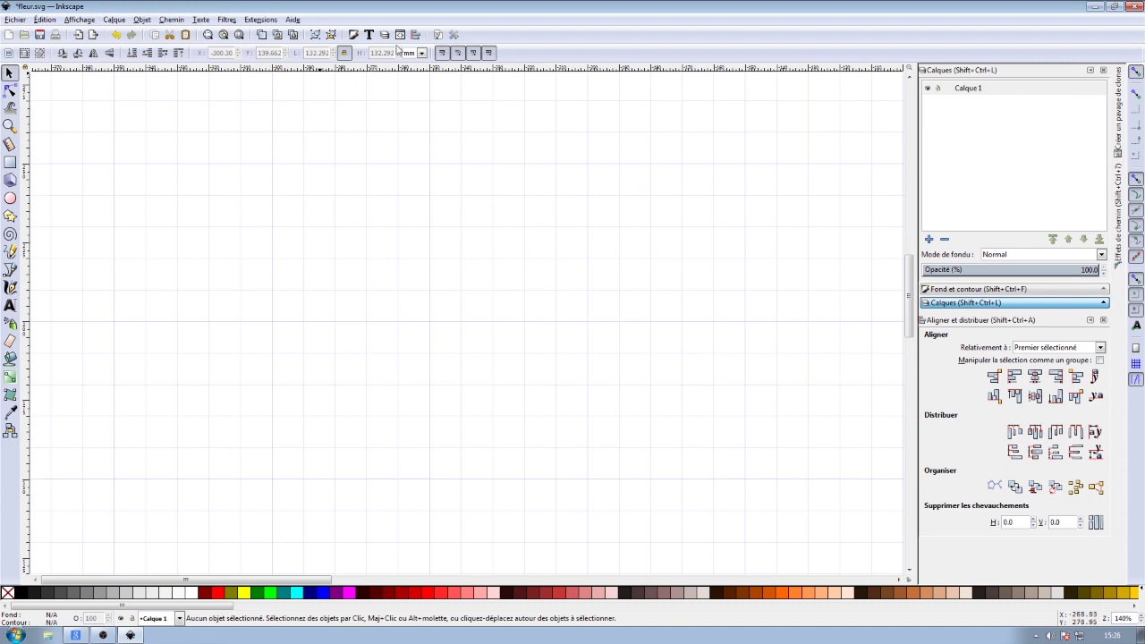
pyautogui.click(437, 35)
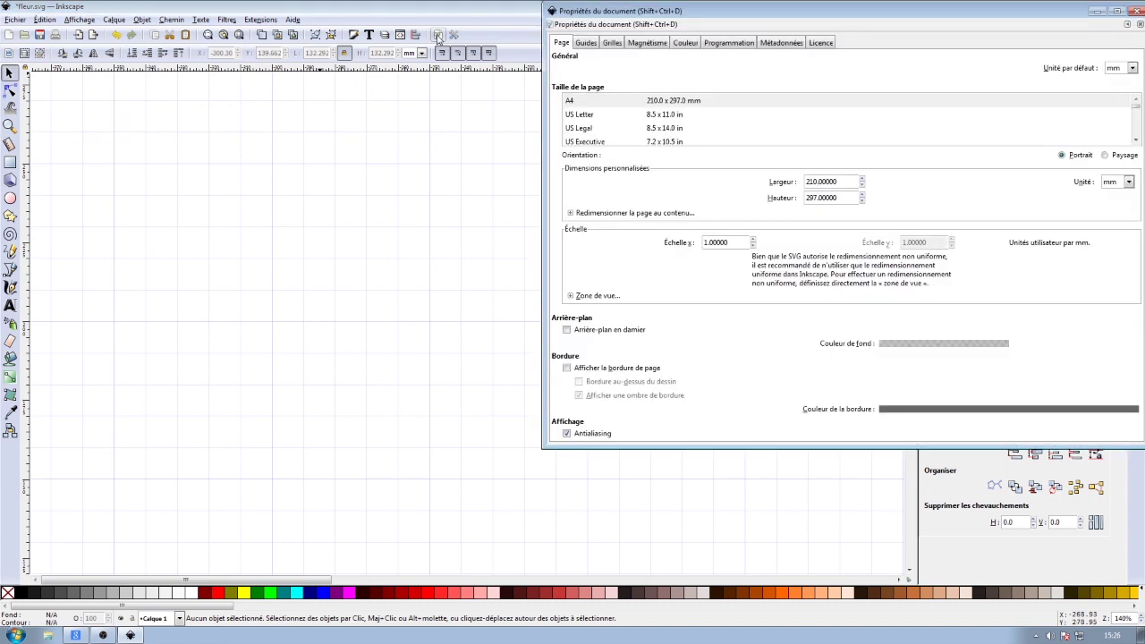
pyautogui.moveTo(703, 15); pyautogui.dragTo(417, 81)
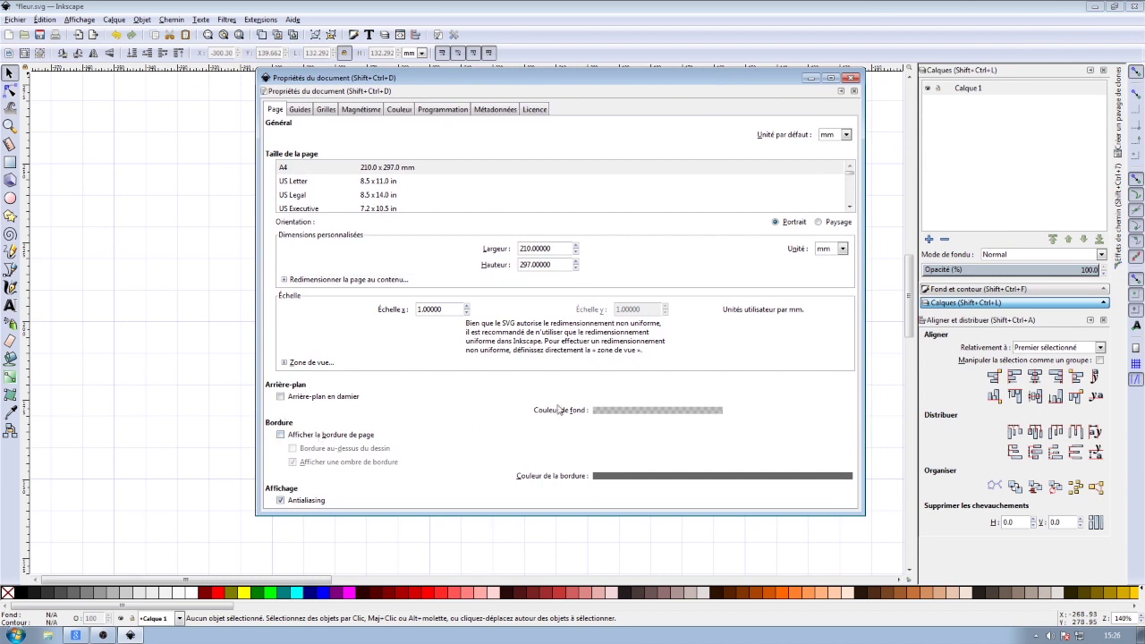
pyautogui.click(325, 110)
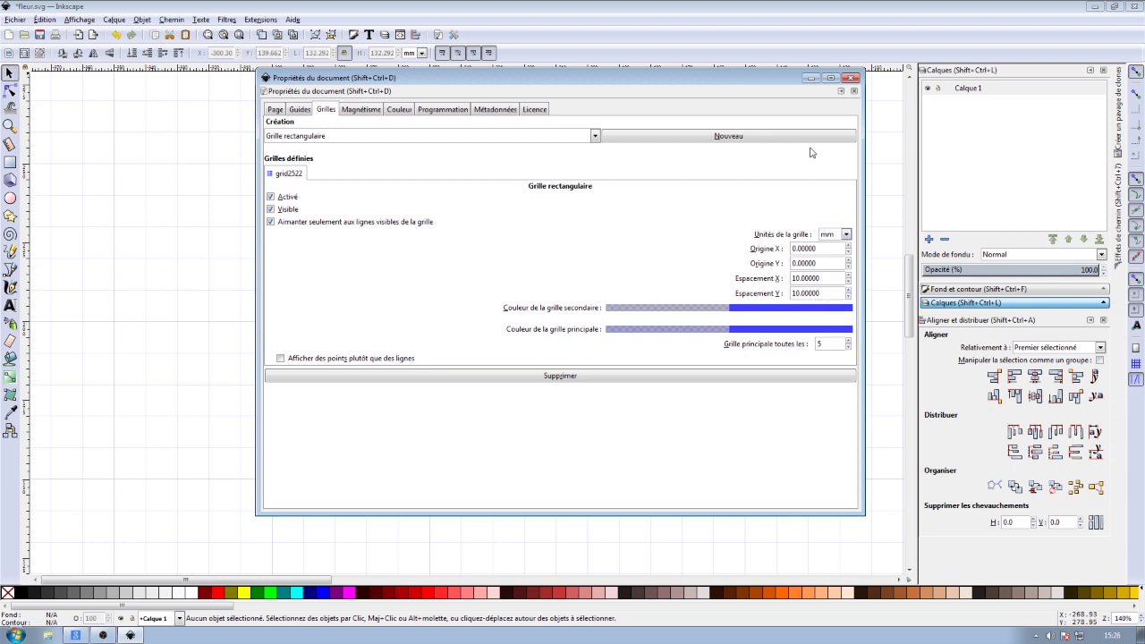
pyautogui.click(852, 77)
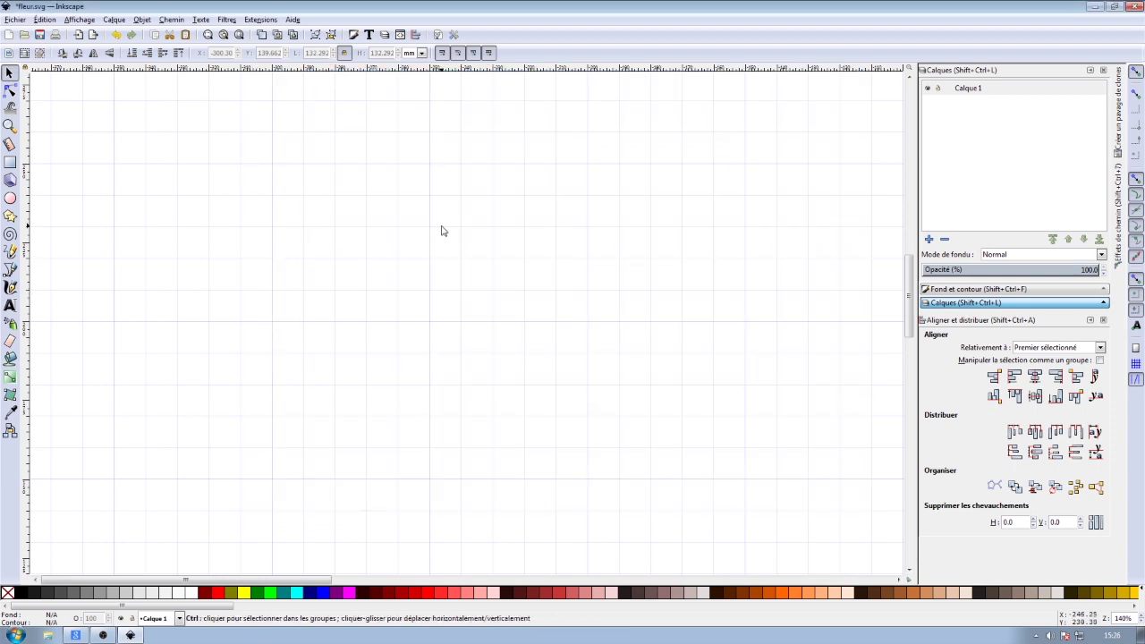
pyautogui.scroll(-2, 441, 231)
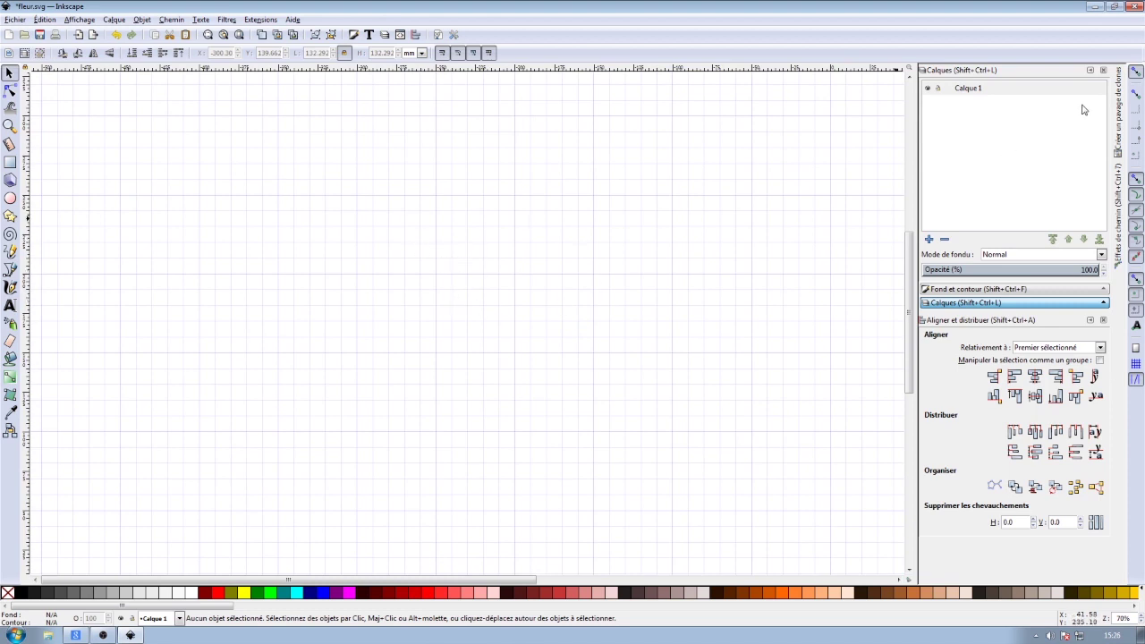
pyautogui.click(1133, 76)
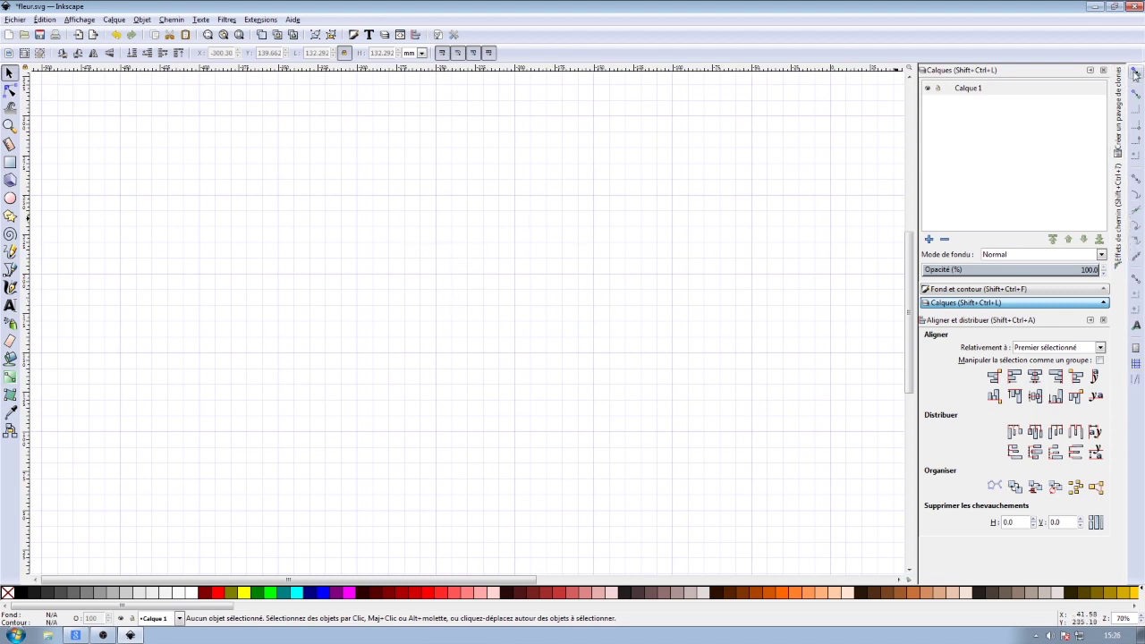
pyautogui.click(1133, 76)
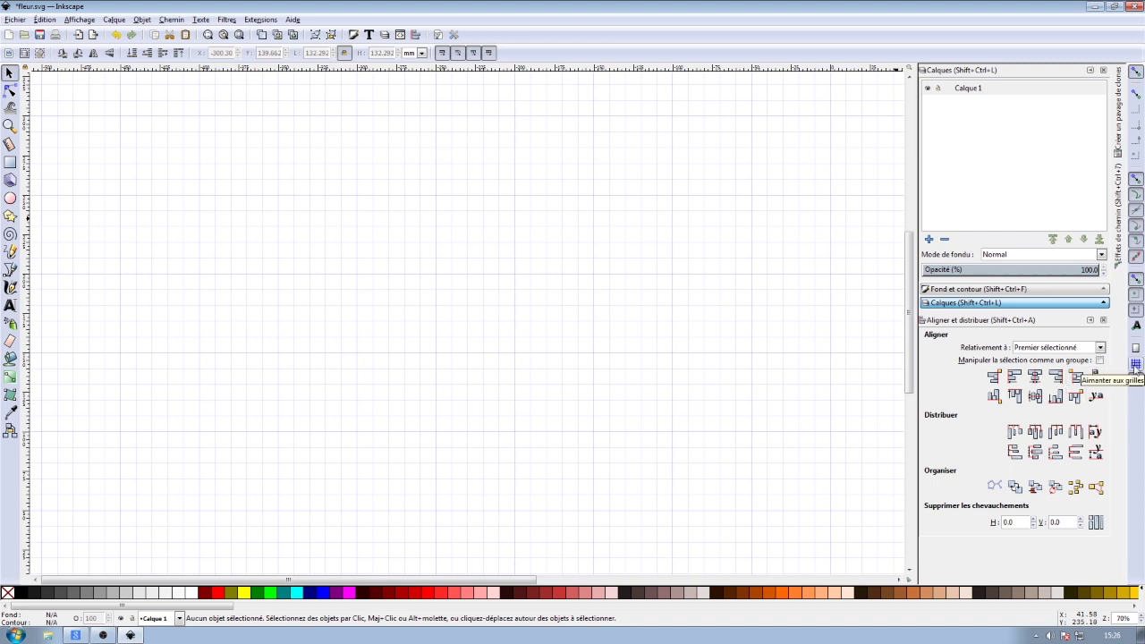
# Draw a purple 100 × 100 mm circle snapped to the grid with the Ellipse tool
pyautogui.click(10, 199)
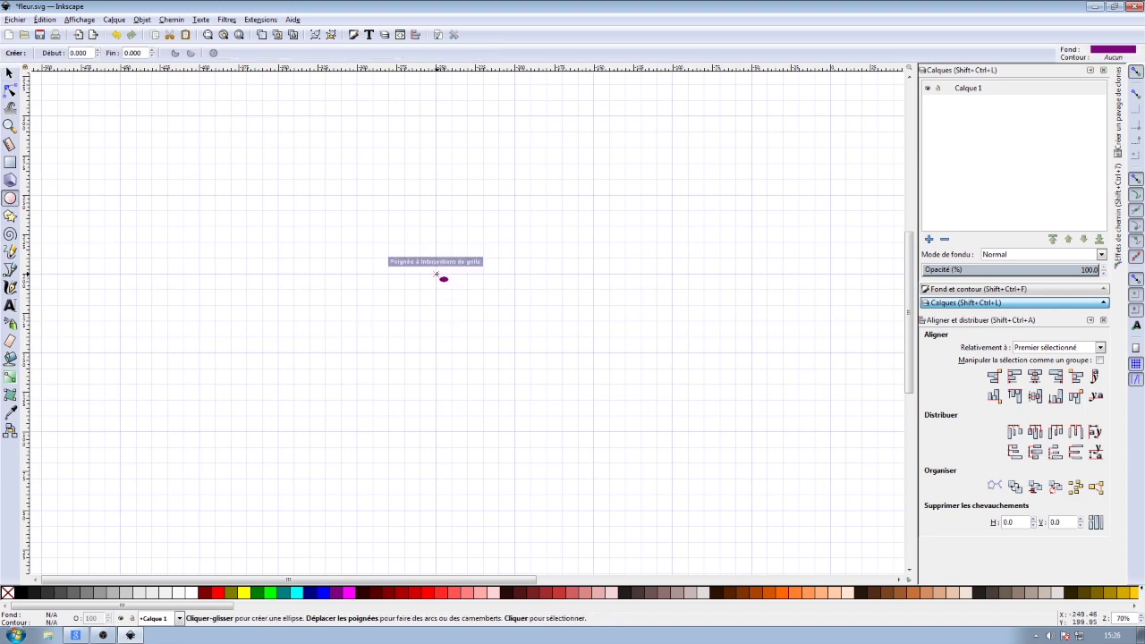
pyautogui.moveTo(436, 275); pyautogui.dragTo(565, 406)
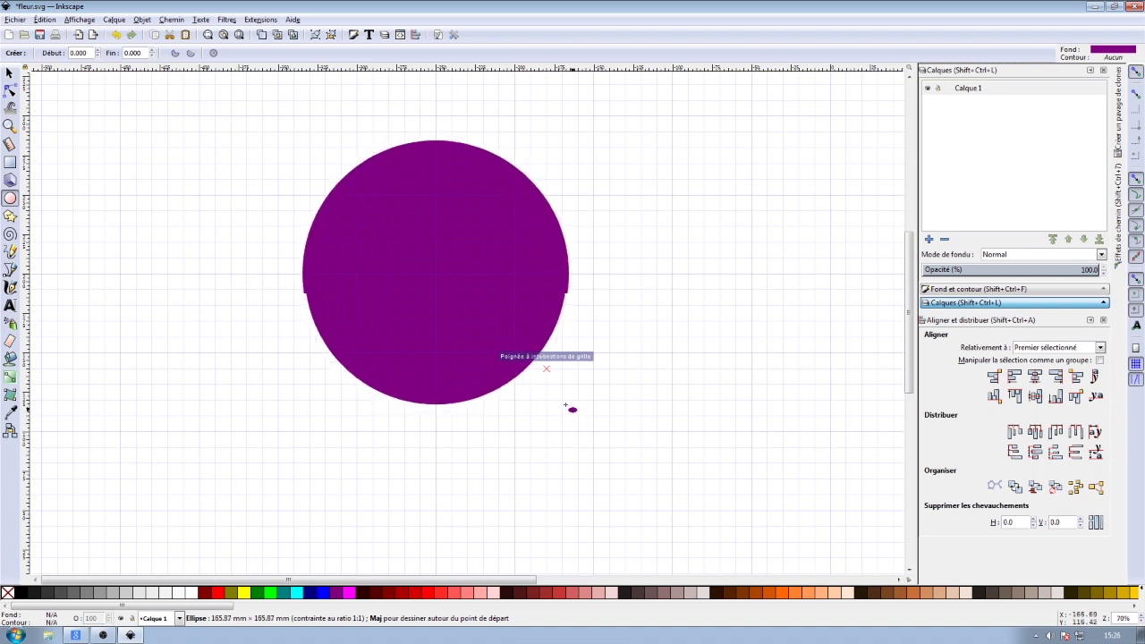
pyautogui.moveTo(565, 406); pyautogui.dragTo(516, 375)
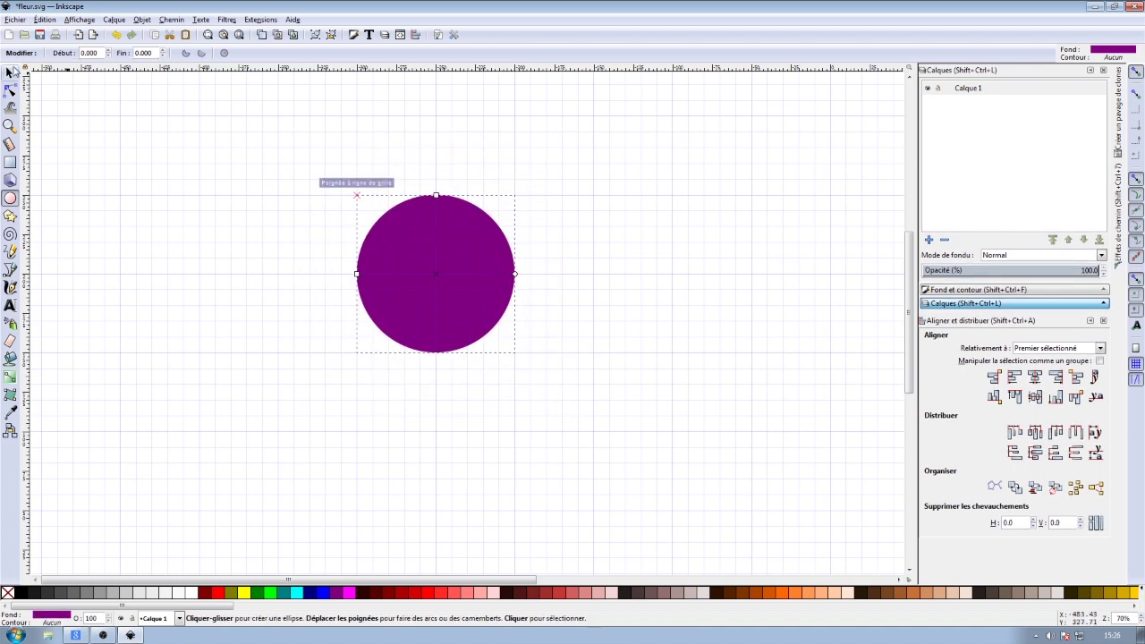
pyautogui.click(10, 74)
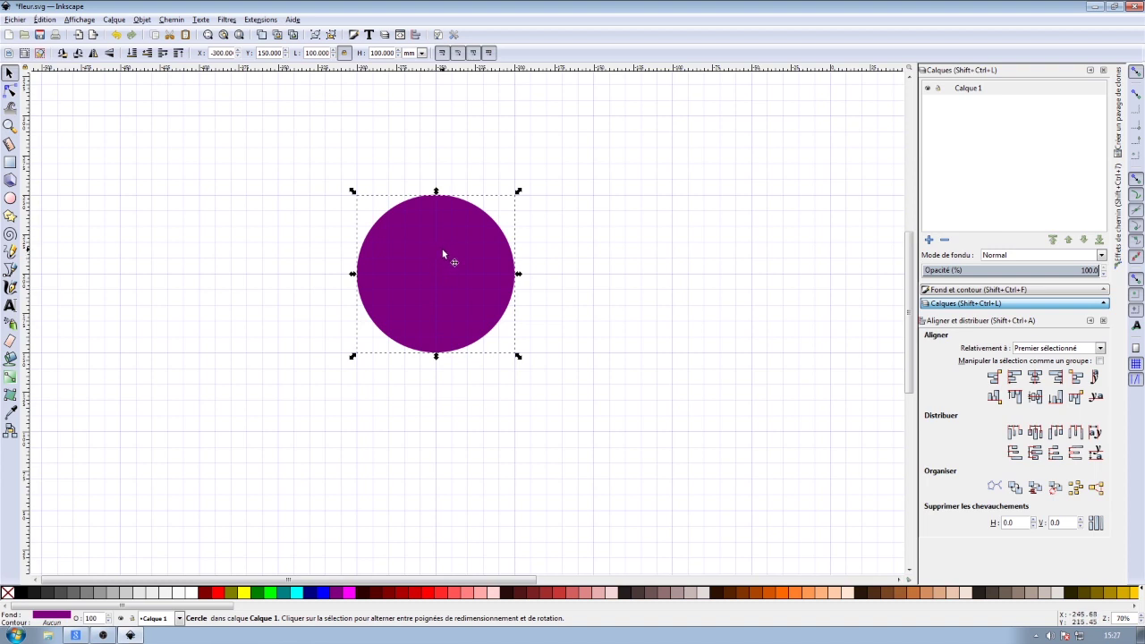
# Set the circle's opacity to 50%
pyautogui.rightClick(97, 618)
pyautogui.click(129, 592)
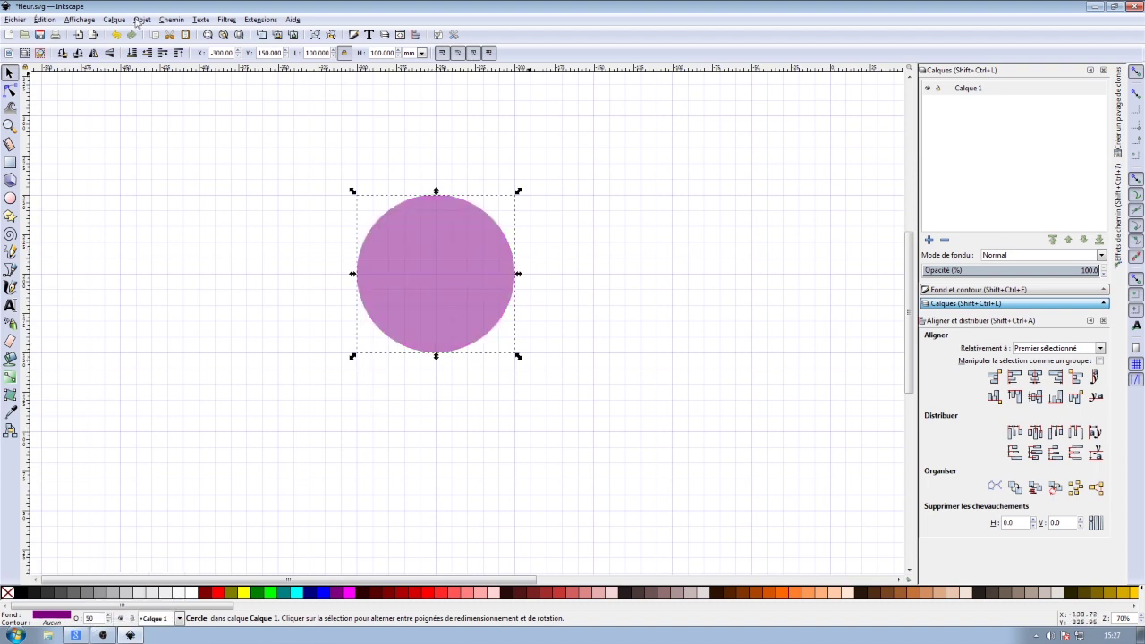
pyautogui.click(436, 150)
# Duplicate the circle and slide the copy 50 mm right, overlapping the original by half
pyautogui.click(472, 273)
pyautogui.press('ctrl')
pyautogui.keyDown('ctrl'); pyautogui.click(461, 277); pyautogui.keyUp('ctrl')
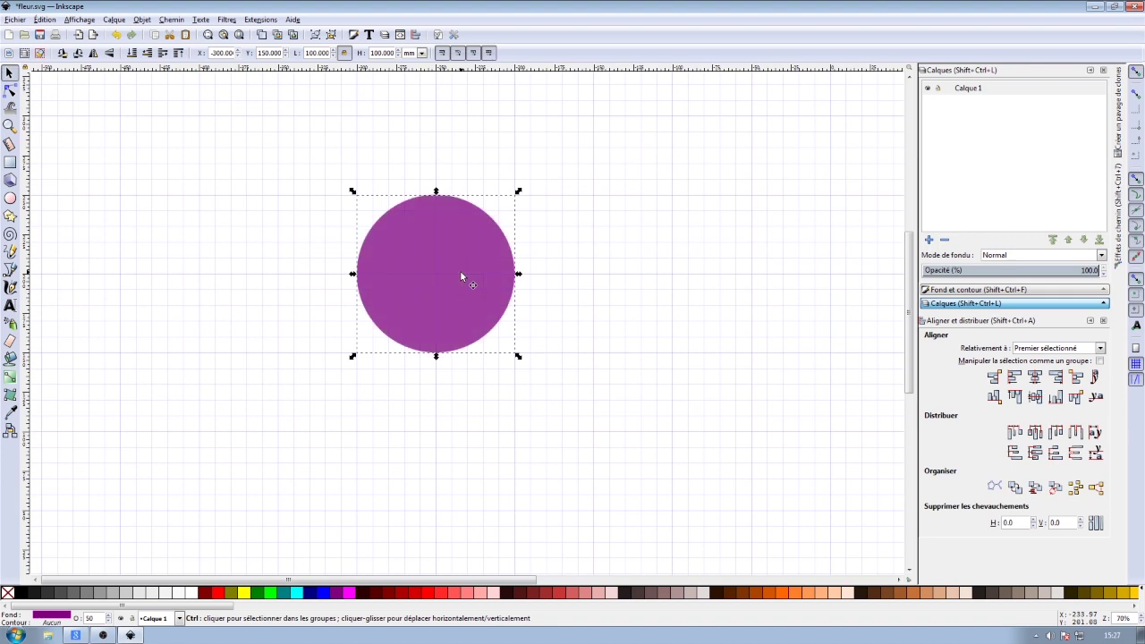
pyautogui.moveTo(393, 264)
pyautogui.mouseDown()
pyautogui.moveTo(468, 264)
pyautogui.moveTo(397, 275)
pyautogui.moveTo(521, 269)
pyautogui.moveTo(421, 270)
pyautogui.moveTo(484, 274)
pyautogui.moveTo(388, 256)
pyautogui.moveTo(421, 284)
pyautogui.moveTo(511, 286)
pyautogui.moveTo(470, 286)
pyautogui.moveTo(503, 277)
pyautogui.moveTo(481, 277)
pyautogui.mouseUp()
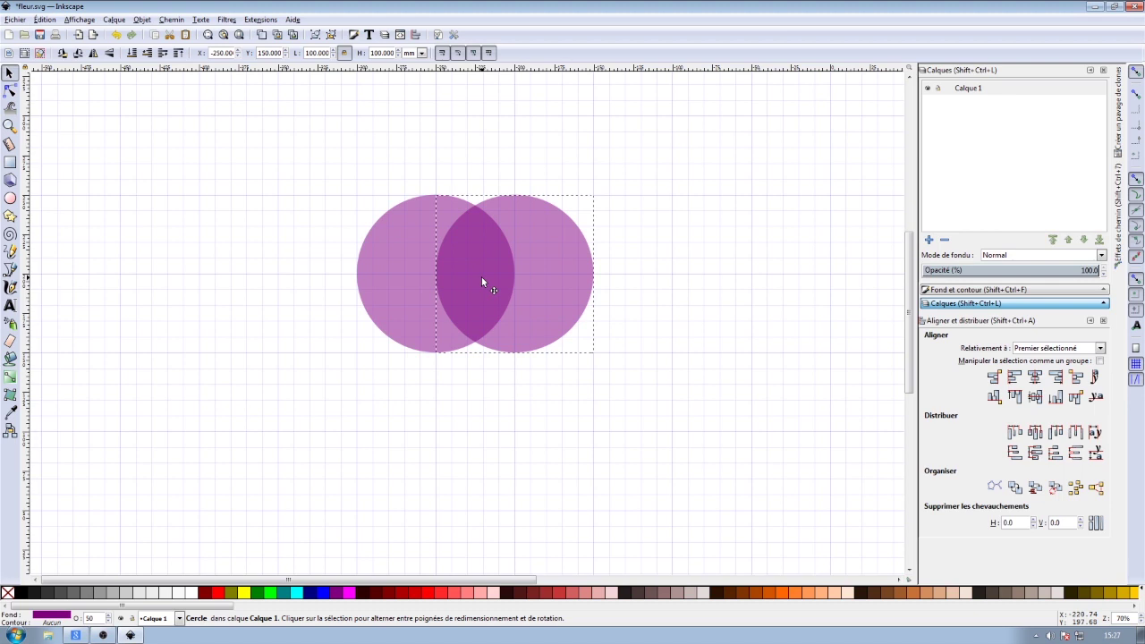
# Finish placing the right copy and move its rotation centre to the left circle's centre
pyautogui.moveTo(482, 282); pyautogui.dragTo(481, 283)
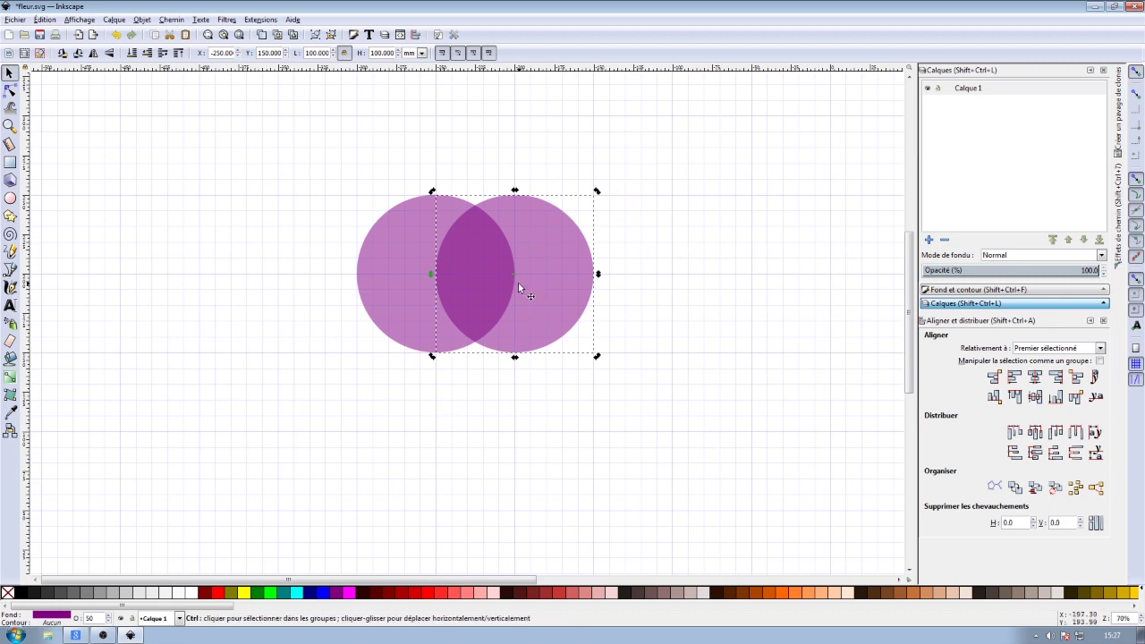
pyautogui.scroll(3, 519, 283)
pyautogui.scroll(1, 519, 283)
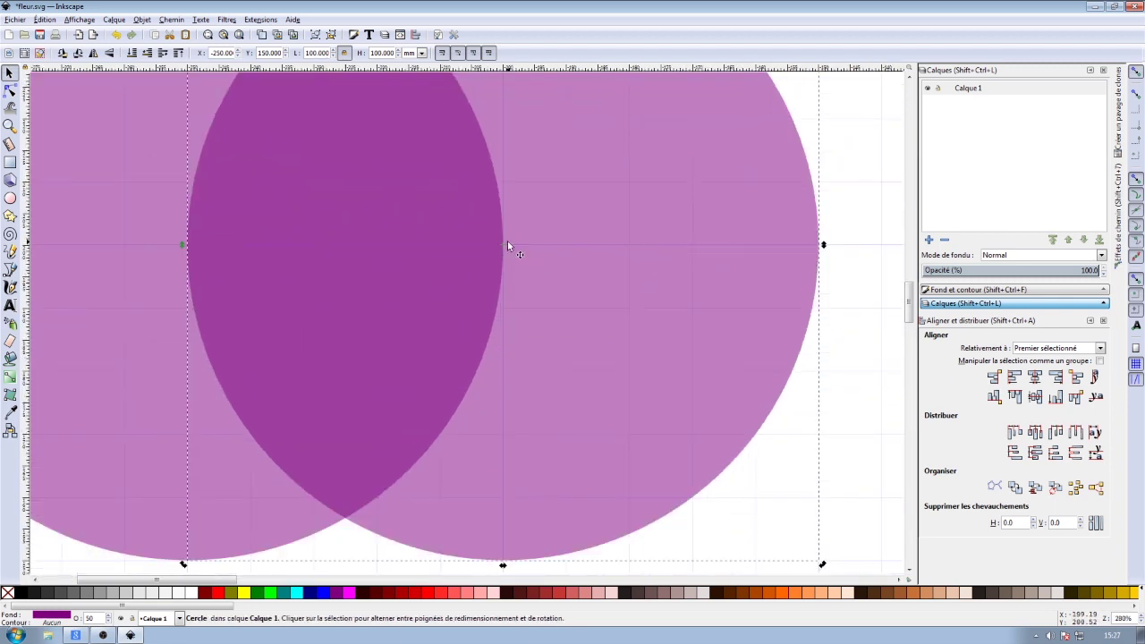
pyautogui.scroll(-2, 499, 247)
pyautogui.scroll(-1, 513, 250)
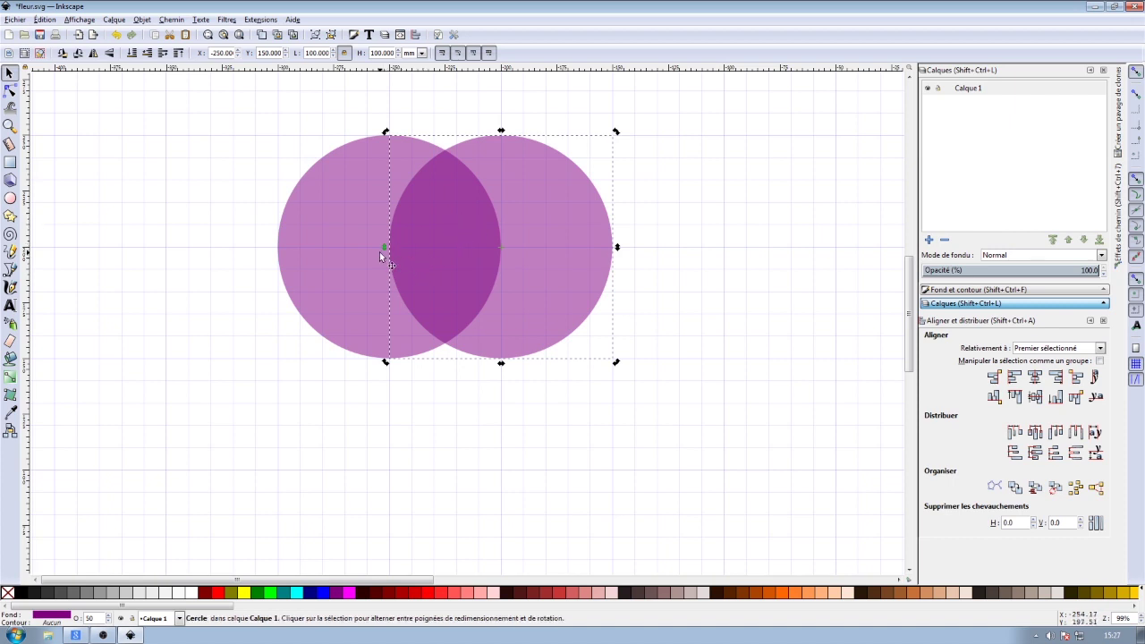
pyautogui.keyDown('ctrl'); pyautogui.scroll(1, 385, 248); pyautogui.keyUp('ctrl')
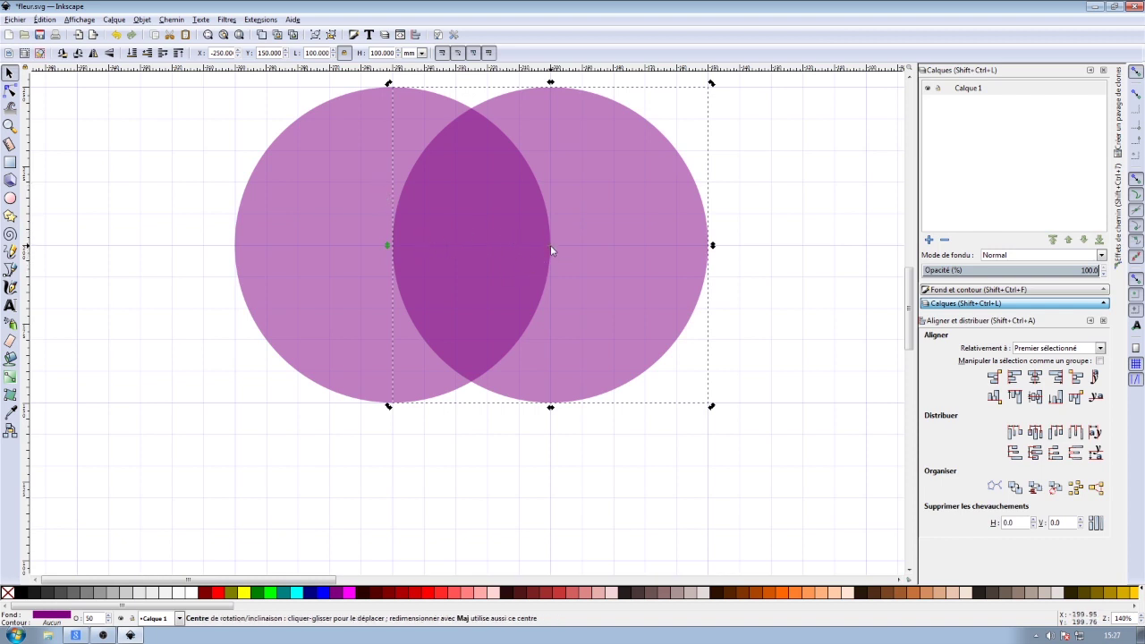
pyautogui.moveTo(550, 245)
pyautogui.mouseDown()
pyautogui.moveTo(453, 213)
pyautogui.moveTo(395, 250)
pyautogui.mouseUp()
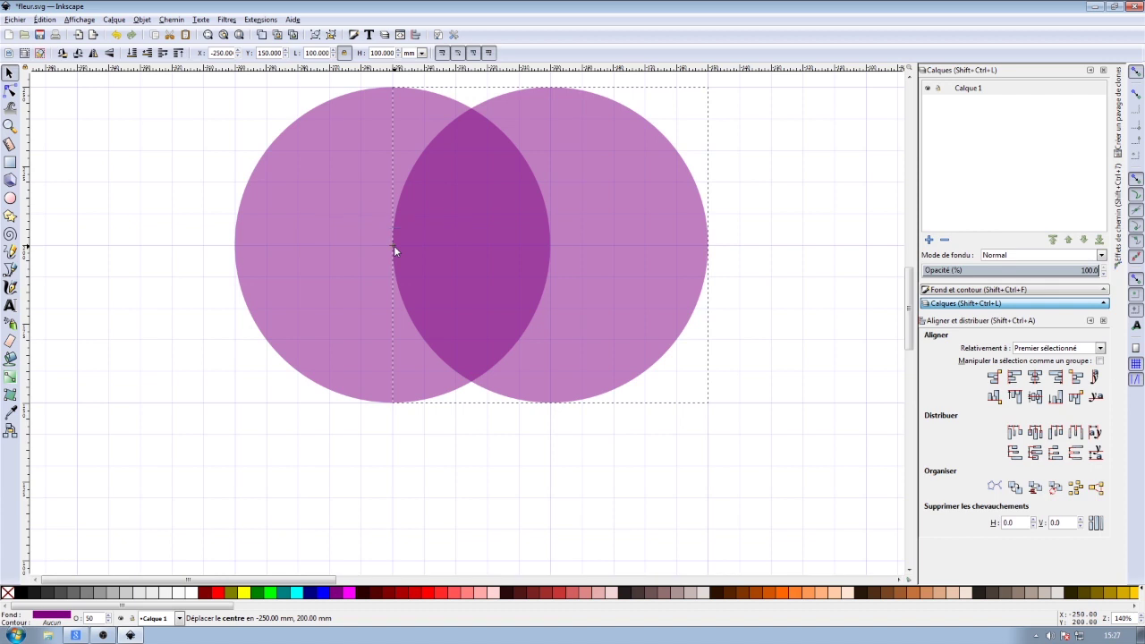
pyautogui.moveTo(394, 250); pyautogui.dragTo(396, 255)
# Rotate a copy of the right circle 120° around that centre to the lower left
pyautogui.keyDown('ctrl'); pyautogui.scroll(-2, 543, 283); pyautogui.keyUp('ctrl')
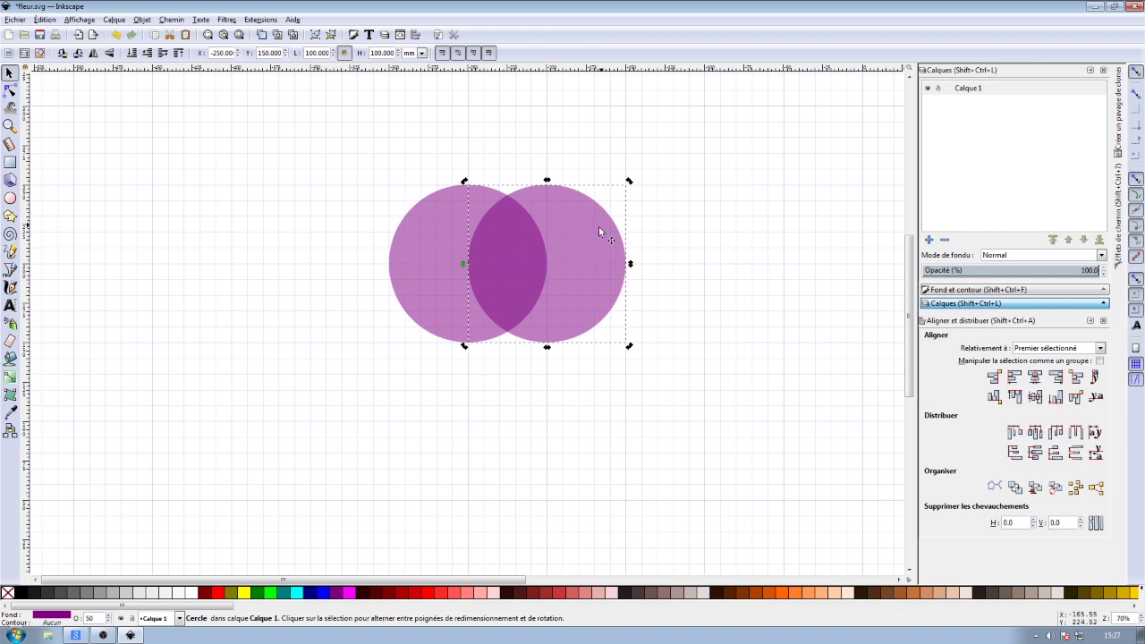
pyautogui.moveTo(628, 182)
pyautogui.mouseDown()
pyautogui.moveTo(489, 295)
pyautogui.moveTo(481, 224)
pyautogui.moveTo(457, 258)
pyautogui.moveTo(501, 301)
pyautogui.moveTo(528, 289)
pyautogui.moveTo(468, 325)
pyautogui.moveTo(424, 220)
pyautogui.moveTo(476, 287)
pyautogui.mouseUp()
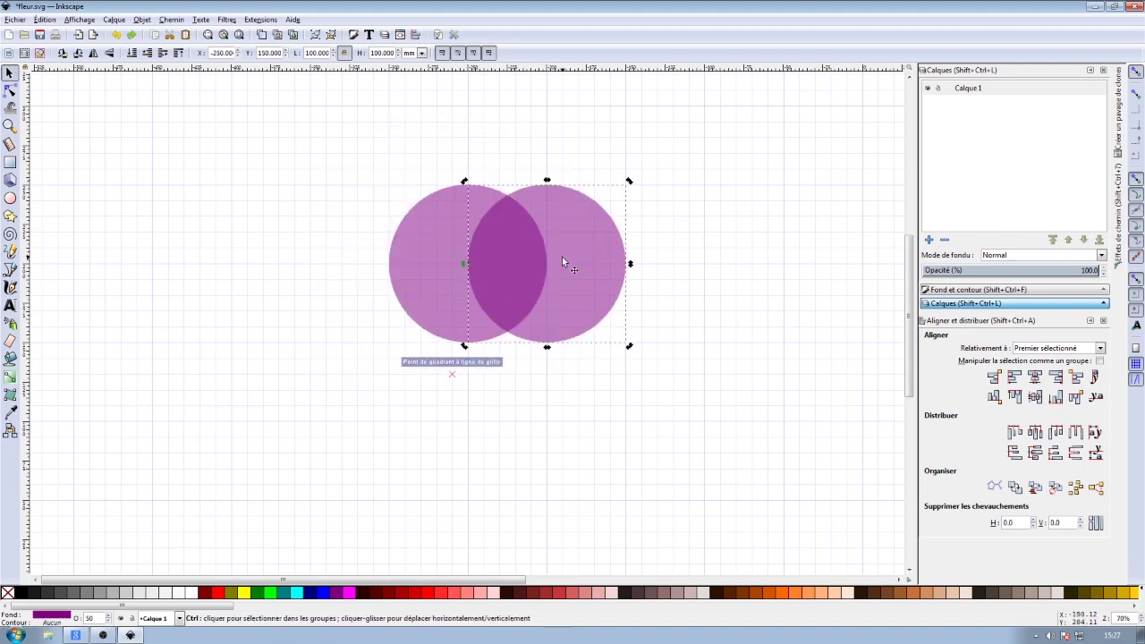
pyautogui.moveTo(562, 260); pyautogui.dragTo(562, 260)
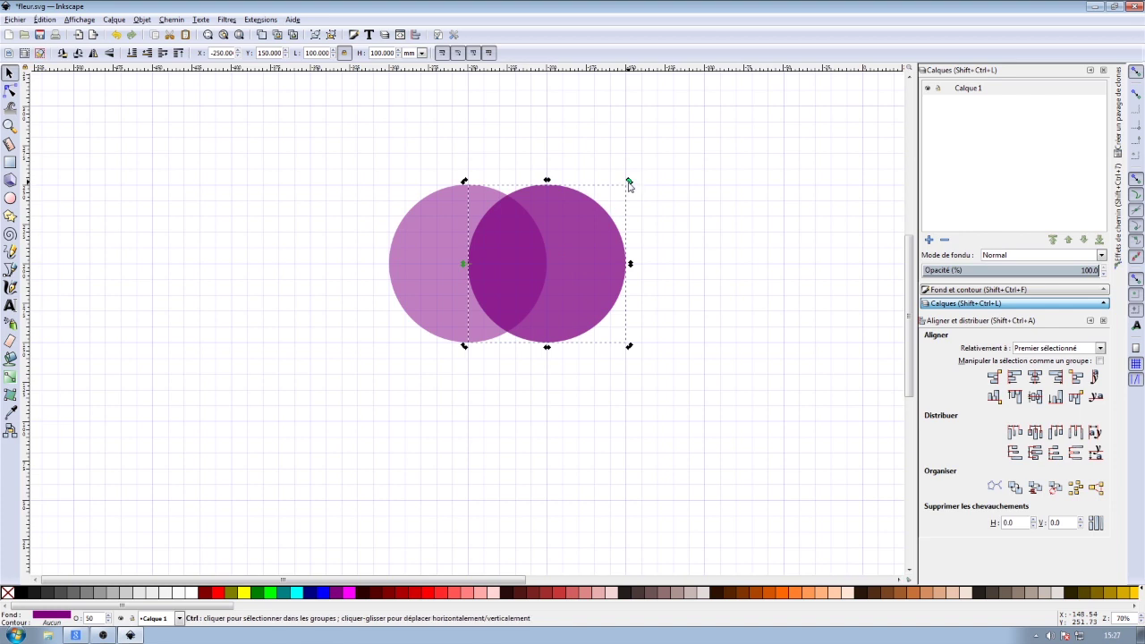
pyautogui.moveTo(629, 185); pyautogui.dragTo(472, 372)
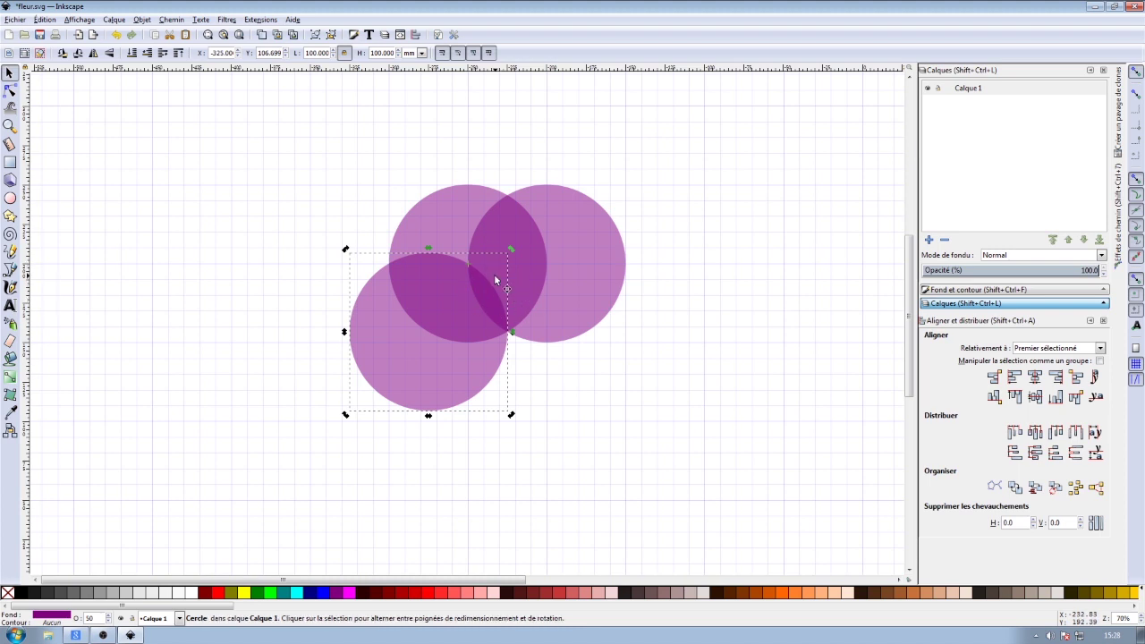
# Delete the upper-left circle and select the lower-left and right circles together
pyautogui.click(465, 222)
pyautogui.press('Delete')
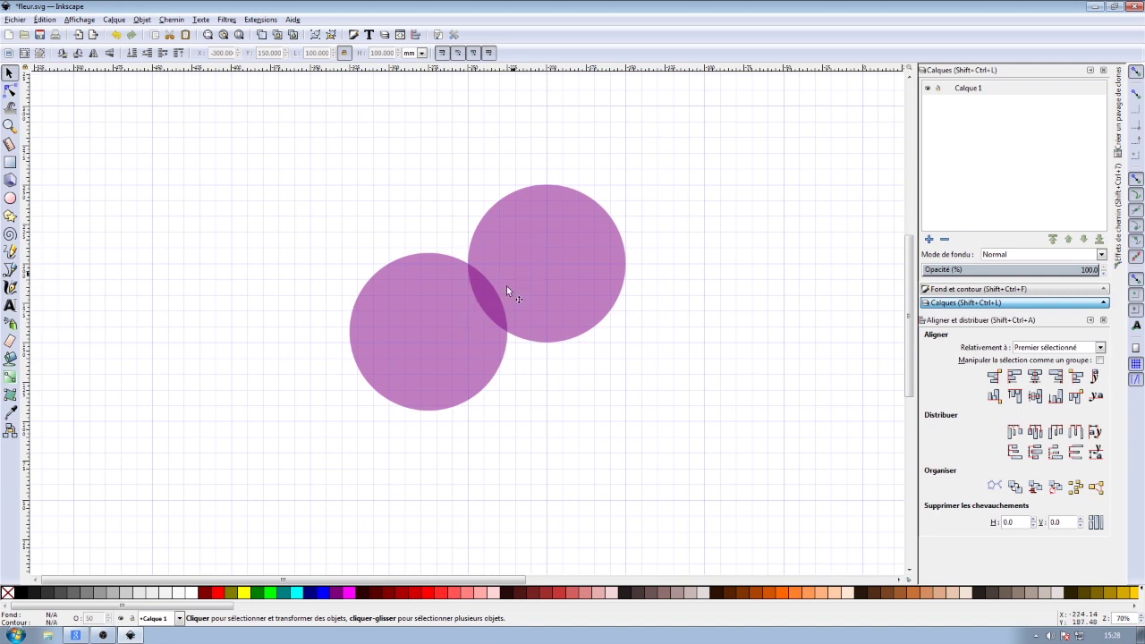
pyautogui.keyDown('ctrl'); pyautogui.scroll(1, 496, 314); pyautogui.keyUp('ctrl')
pyautogui.keyDown('ctrl'); pyautogui.scroll(1, 496, 313); pyautogui.keyUp('ctrl')
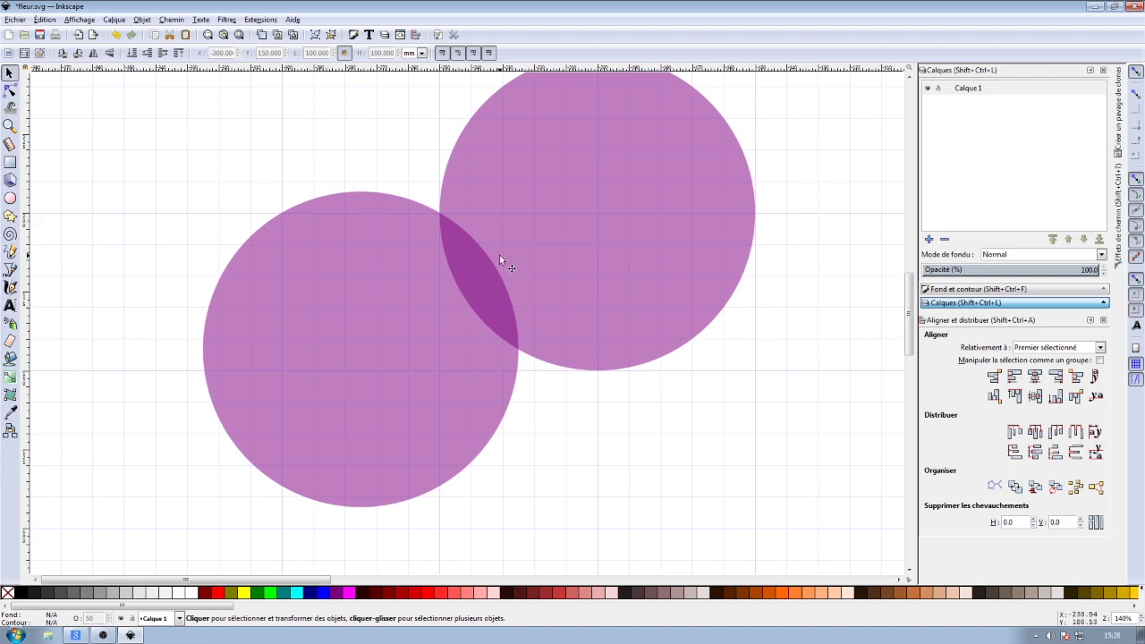
pyautogui.keyDown('ctrl'); pyautogui.scroll(-2, 516, 263); pyautogui.keyUp('ctrl')
pyautogui.click(449, 296)
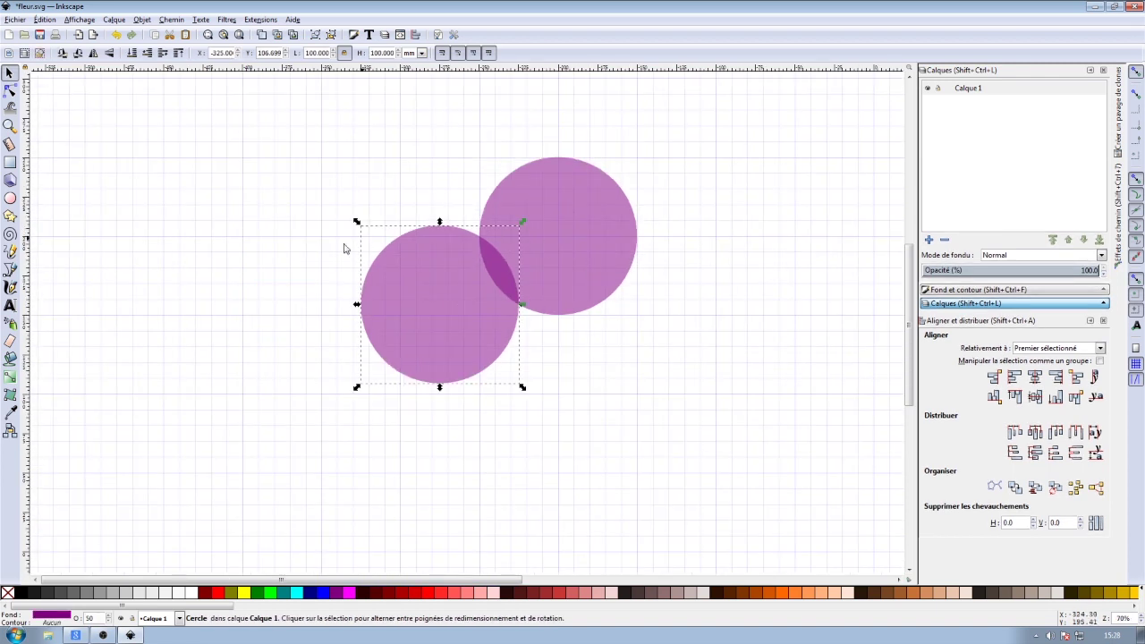
pyautogui.keyDown('shift'); pyautogui.click(567, 210); pyautogui.keyUp('shift')
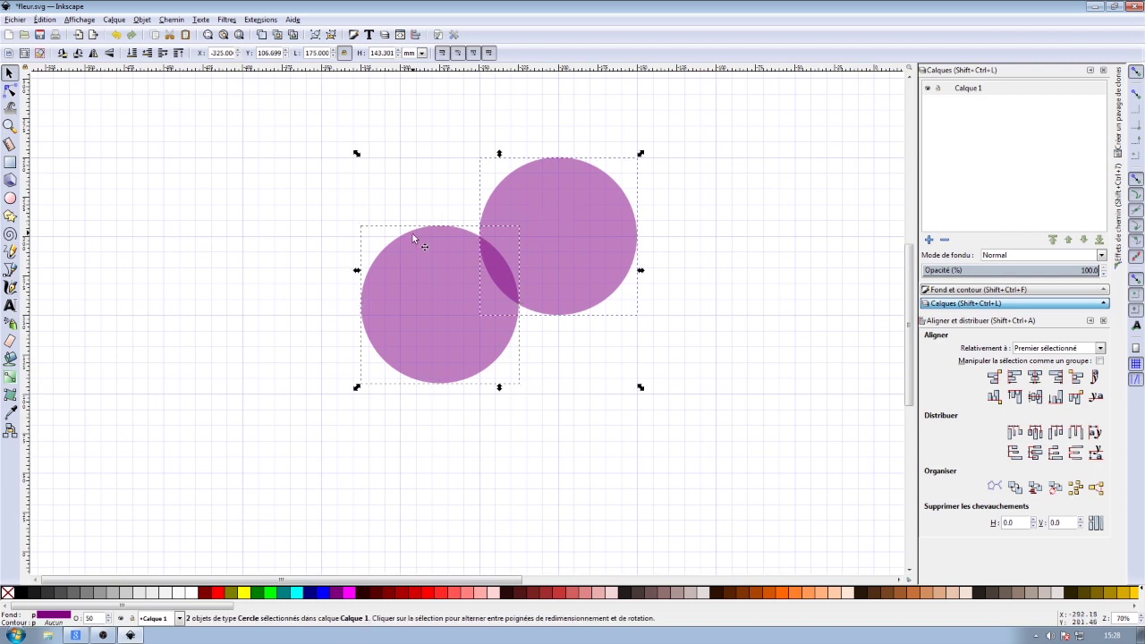
# Intersect the two circles into a 24.939 × 43.211 mm lens, pivoting at its top tip
pyautogui.click(171, 19)
pyautogui.click(197, 115)
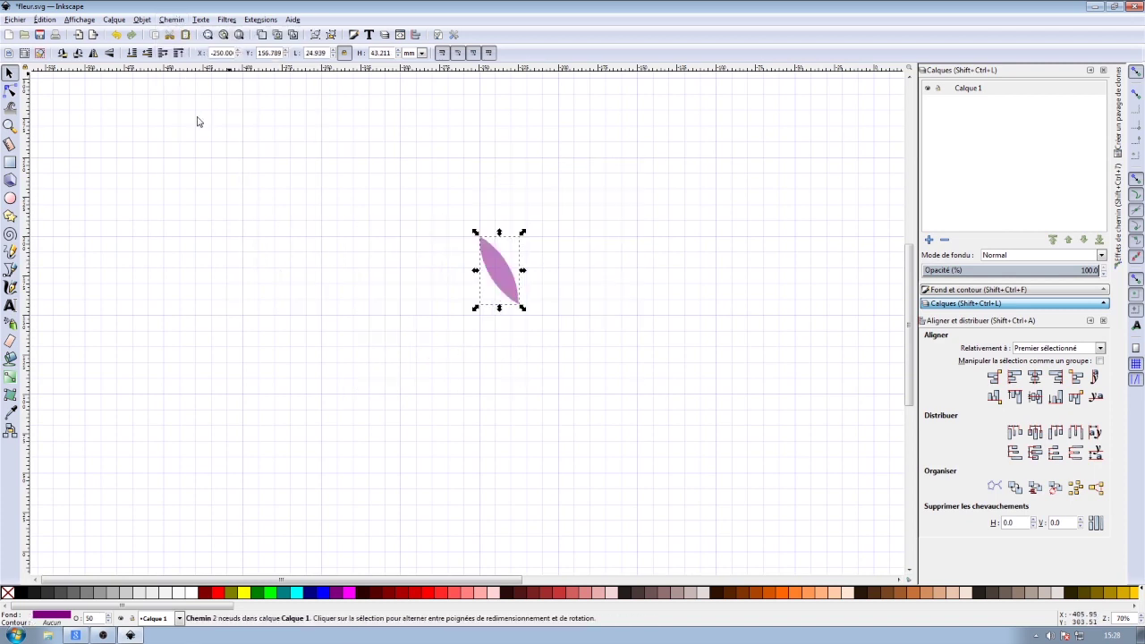
pyautogui.scroll(2, 501, 270)
pyautogui.scroll(2, 501, 270)
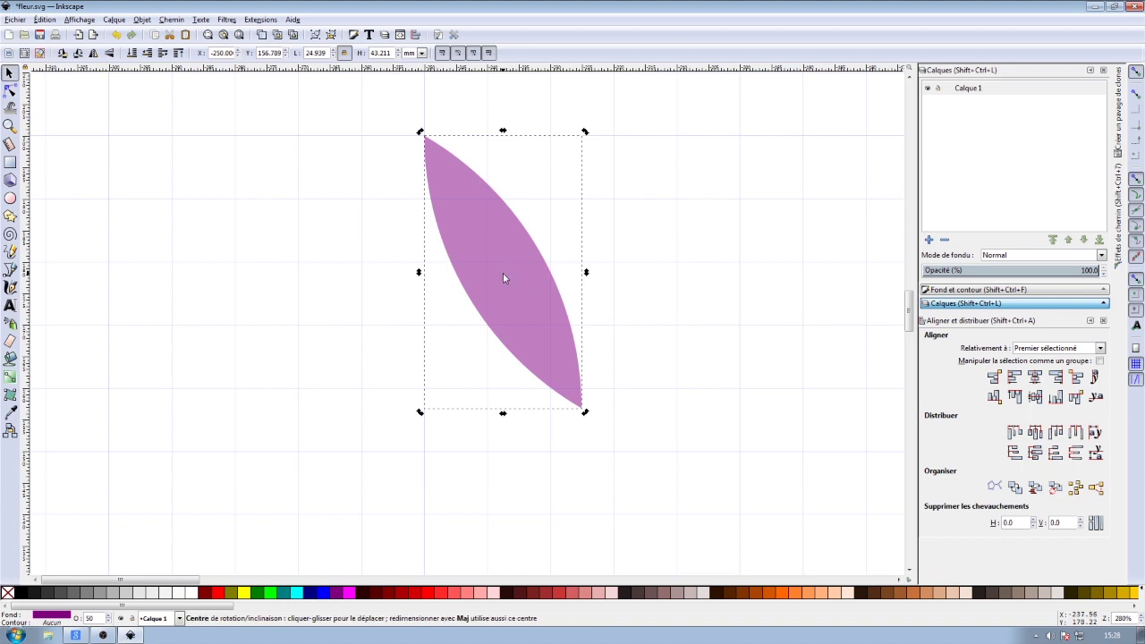
pyautogui.moveTo(503, 277); pyautogui.dragTo(425, 137)
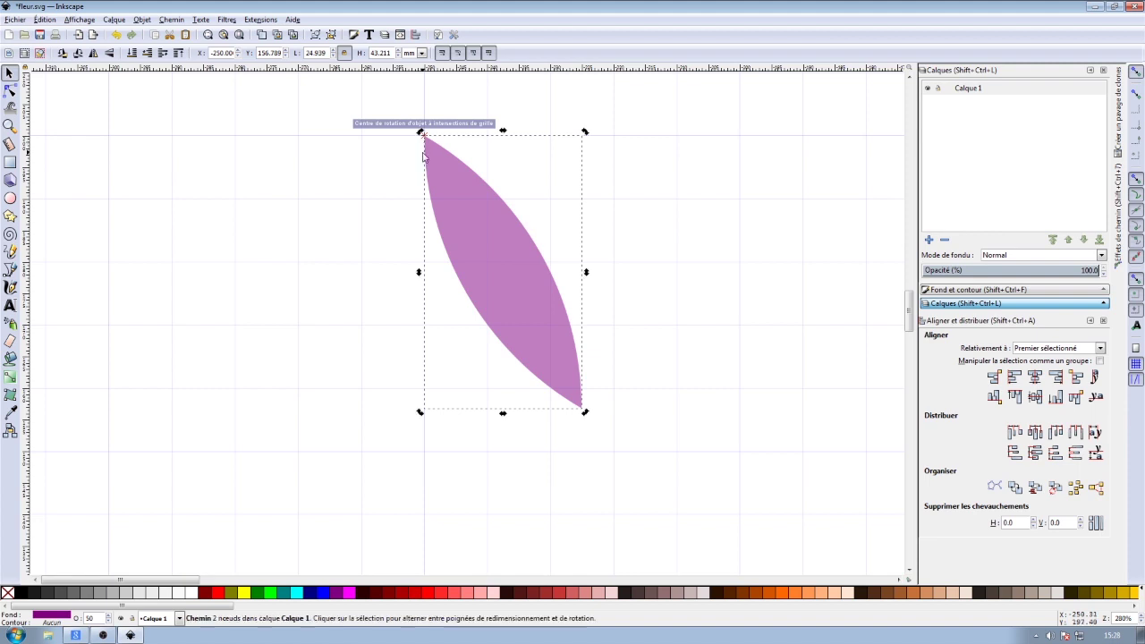
# Duplicate and rotate the leaf around its top point until six petals radiate from it
pyautogui.scroll(-4, 417, 175)
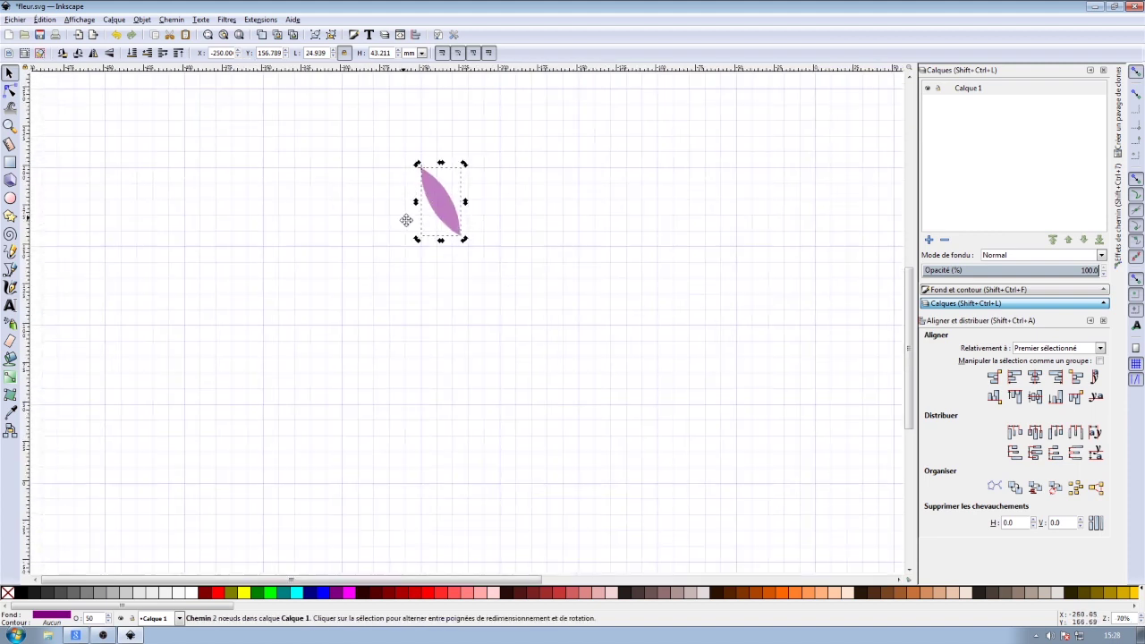
pyautogui.moveTo(403, 222); pyautogui.dragTo(549, 289)
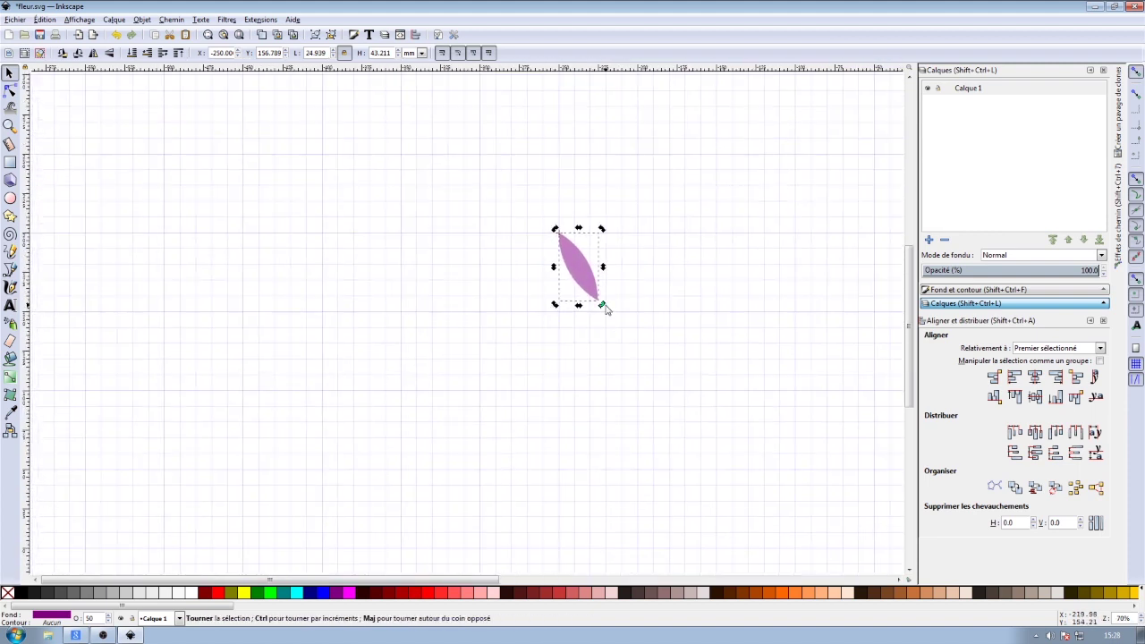
pyautogui.hotkey('ctrl', 'd')
pyautogui.moveTo(604, 309); pyautogui.dragTo(549, 313)
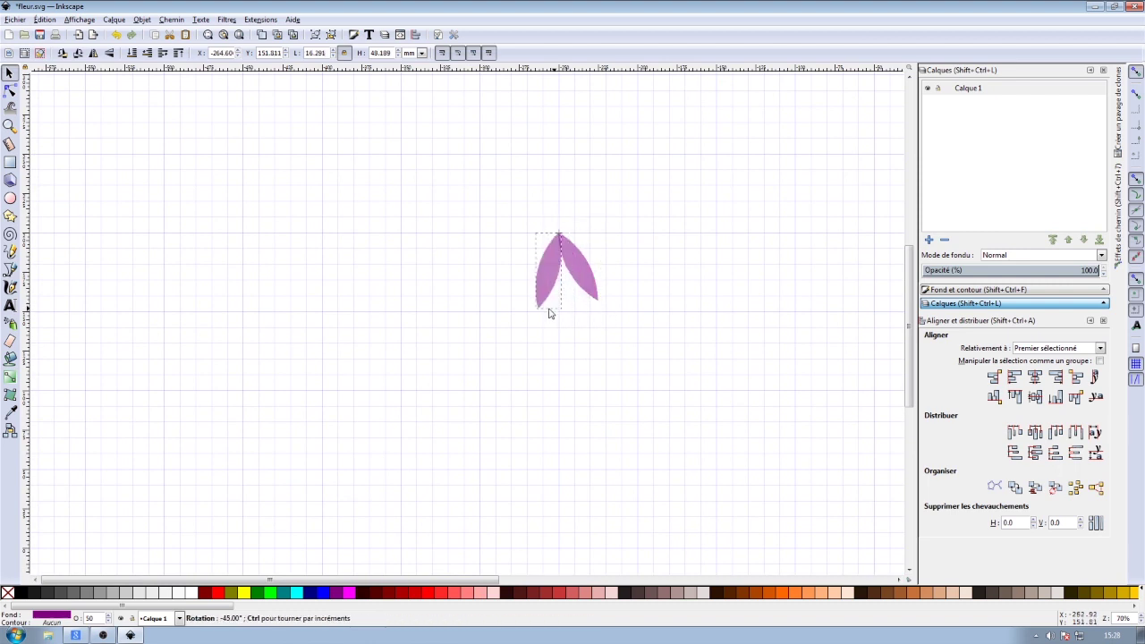
pyautogui.keyDown('shift'); pyautogui.click(585, 288); pyautogui.keyUp('shift')
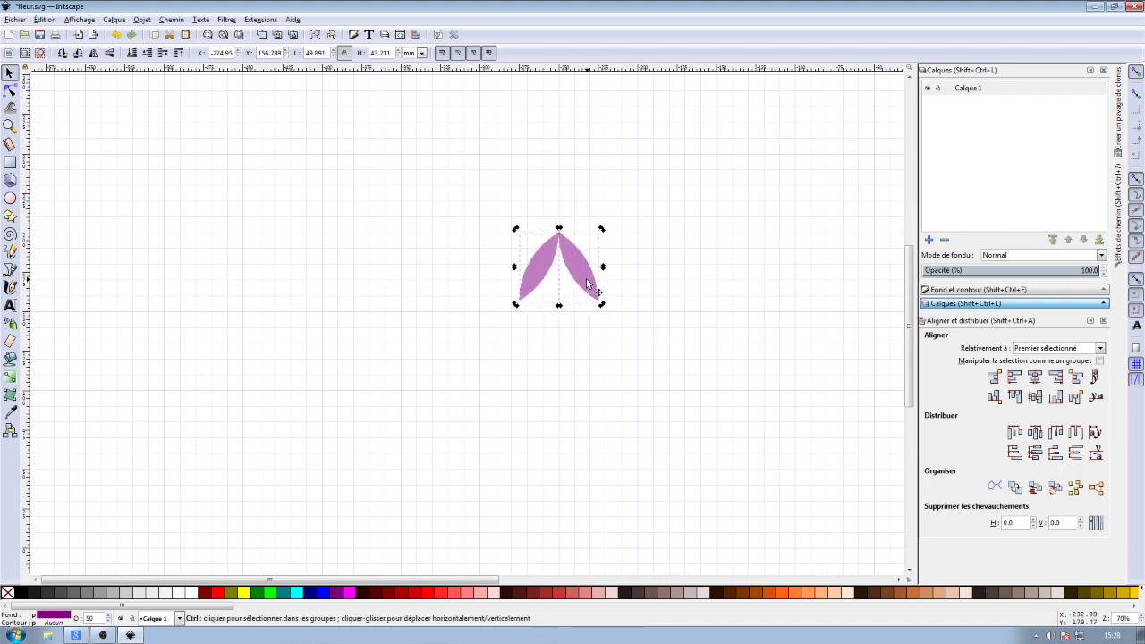
pyautogui.hotkey('ctrl', 'd')
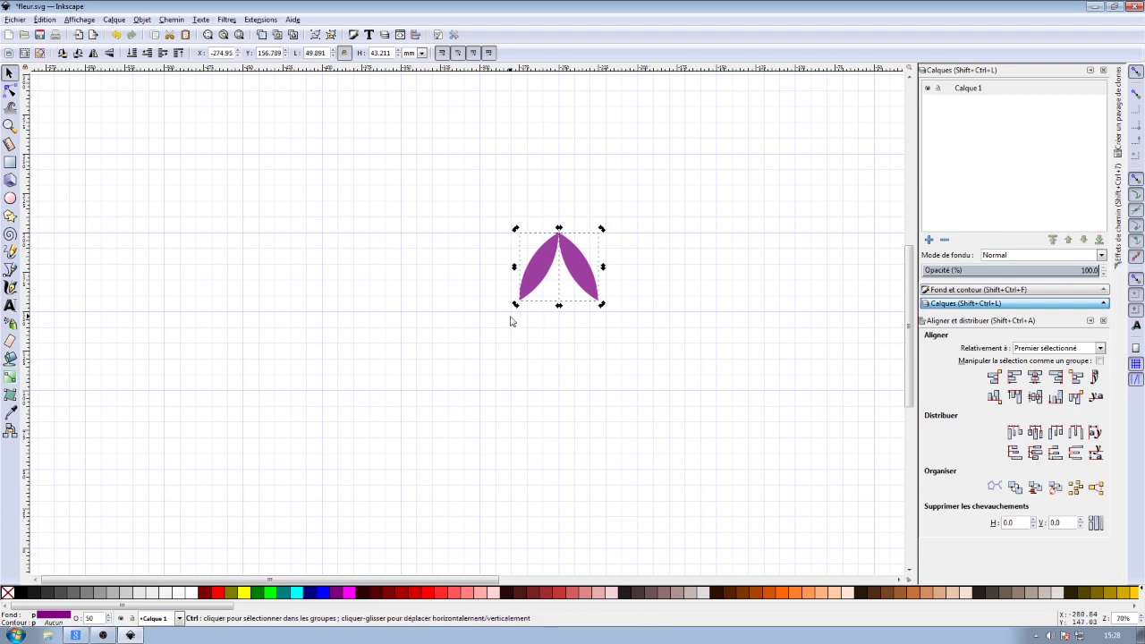
pyautogui.moveTo(516, 308); pyautogui.dragTo(502, 155)
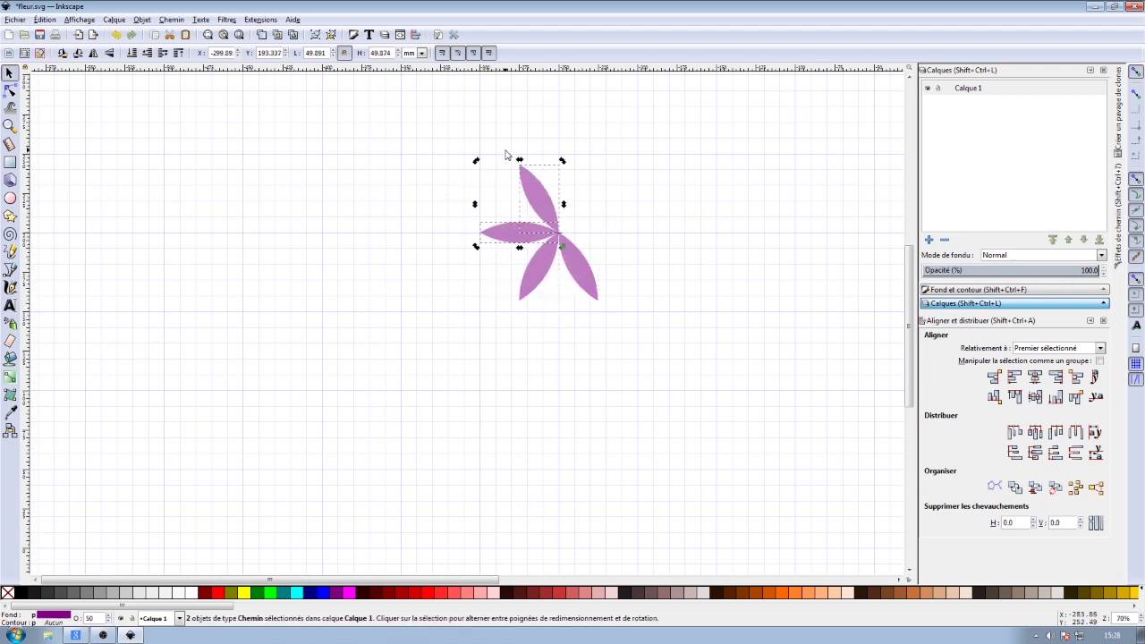
pyautogui.moveTo(564, 166); pyautogui.dragTo(627, 269)
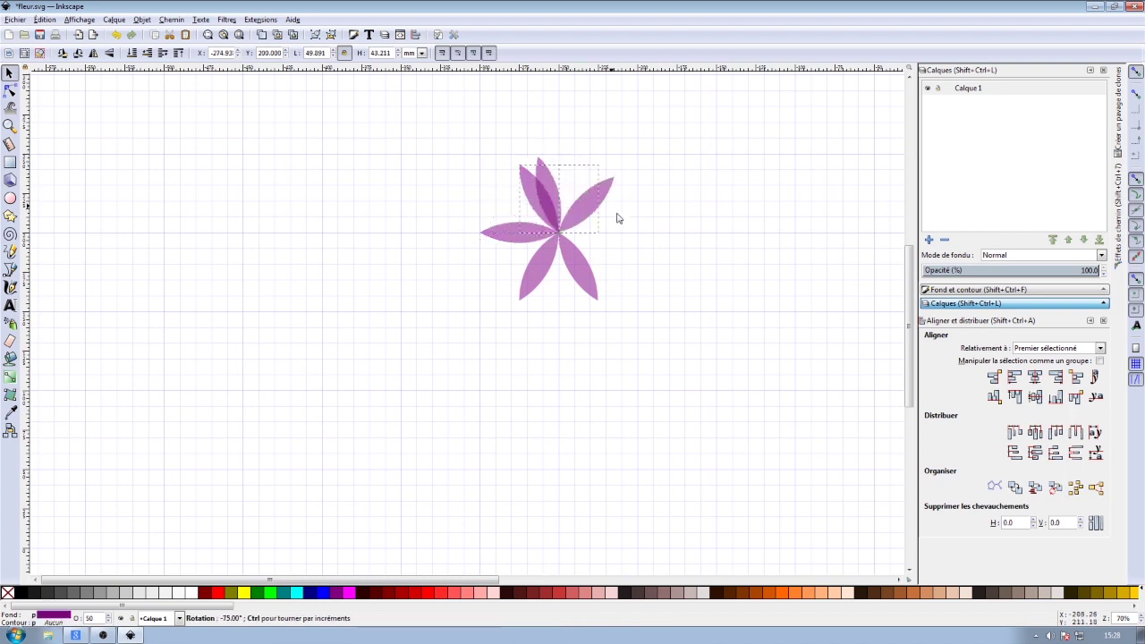
pyautogui.click(638, 309)
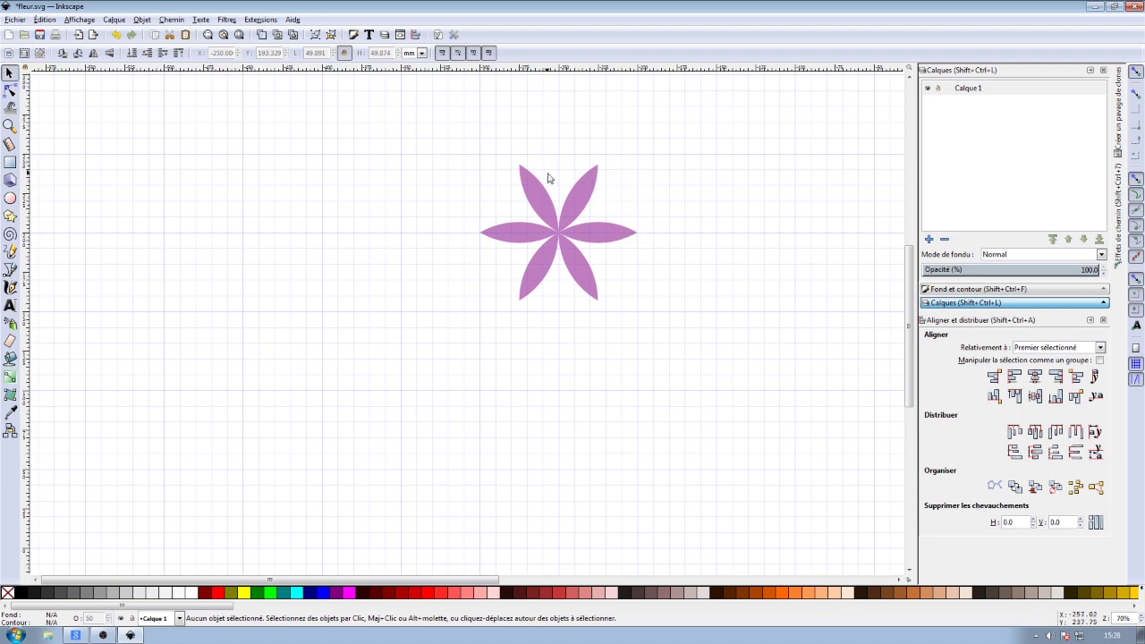
# Duplicate the upper-right petal and put the copy's rotation pivot at the flower centre
pyautogui.click(589, 199)
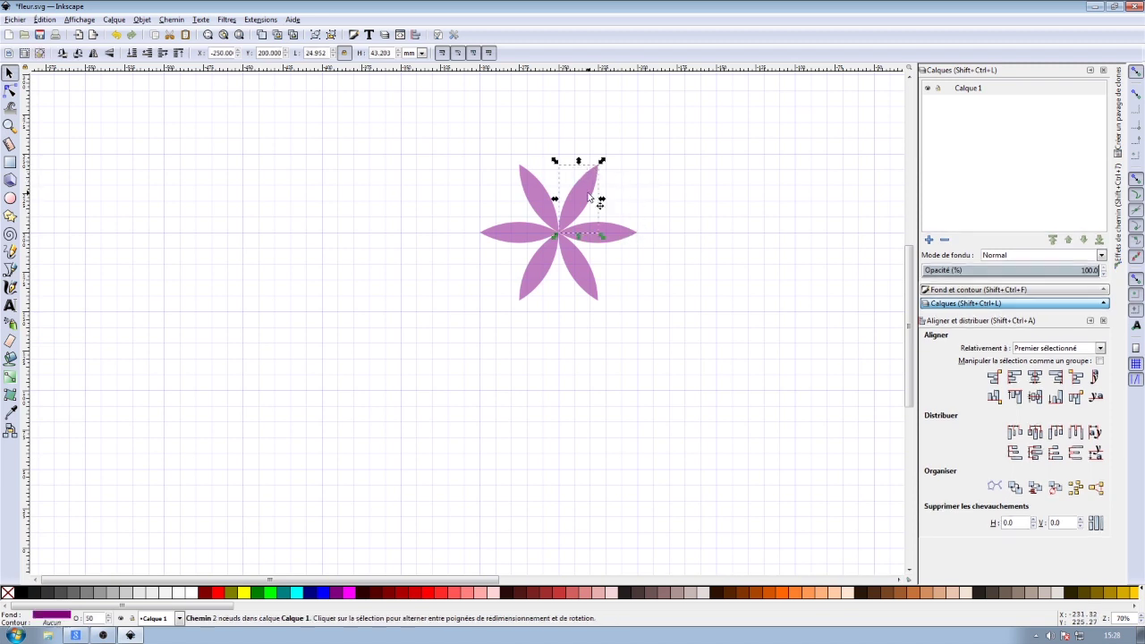
pyautogui.scroll(2, 586, 195)
pyautogui.scroll(1, 587, 195)
pyautogui.hotkey('ctrl', 'd')
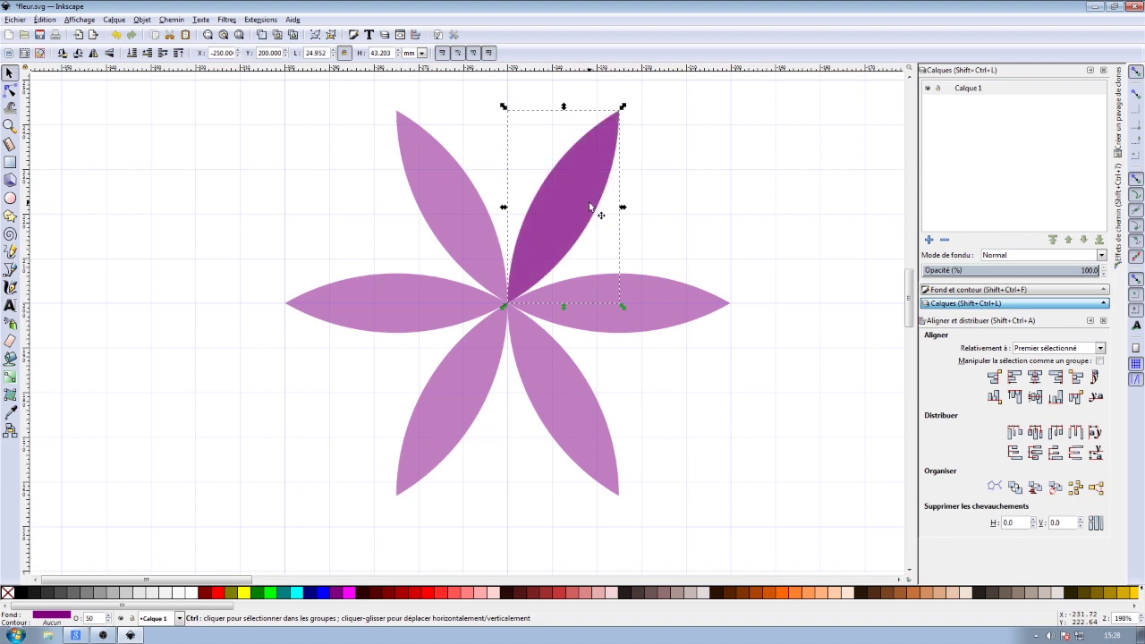
pyautogui.click(580, 183)
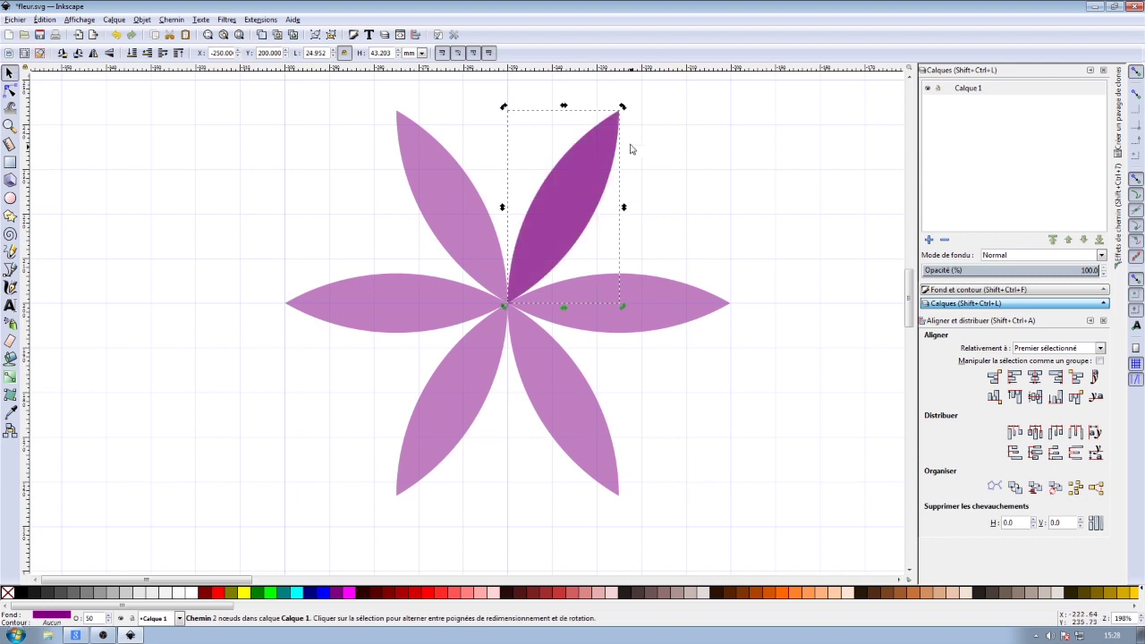
pyautogui.scroll(2, 487, 309)
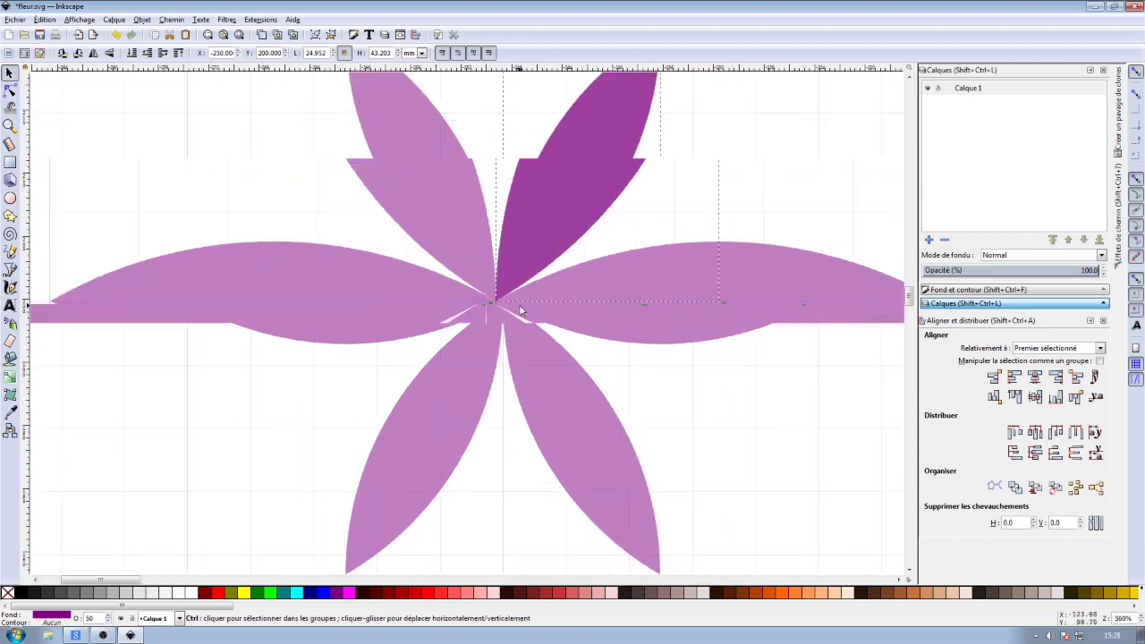
pyautogui.scroll(1, 487, 308)
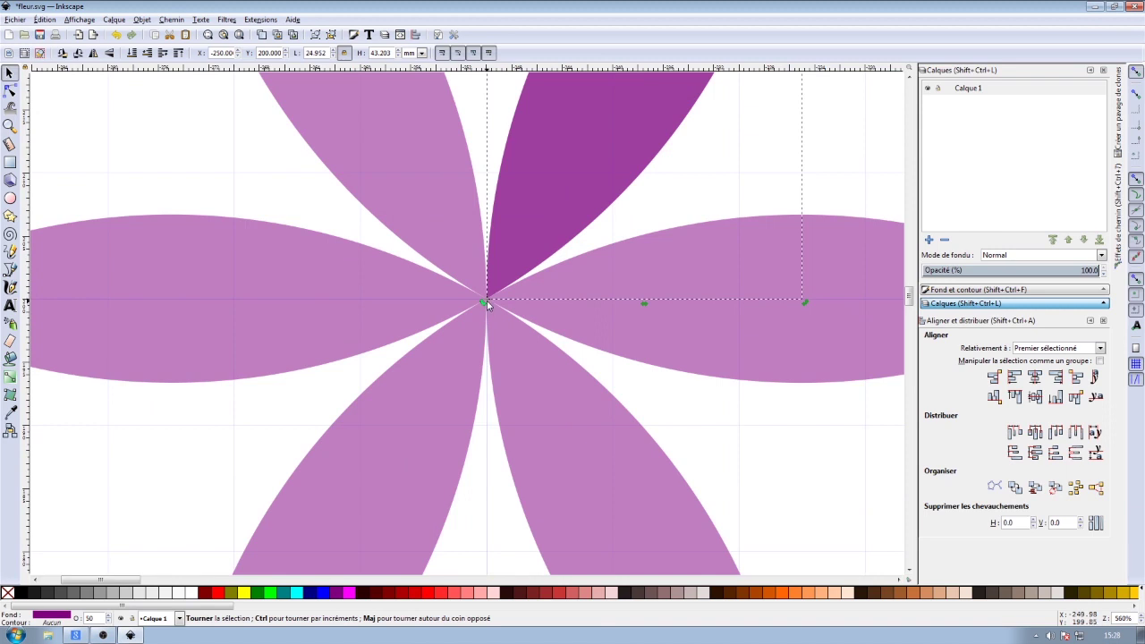
pyautogui.moveTo(643, 304); pyautogui.dragTo(497, 298)
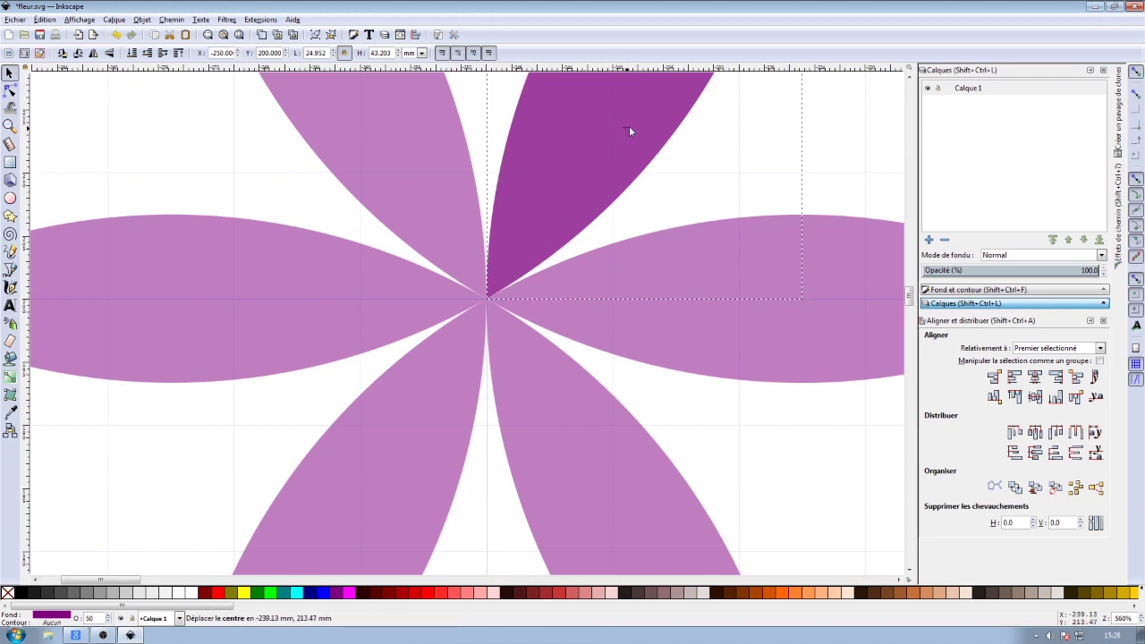
# Move the petal copy's rotation pivot out to the petal's outer tip
pyautogui.moveTo(628, 132); pyautogui.dragTo(464, 444)
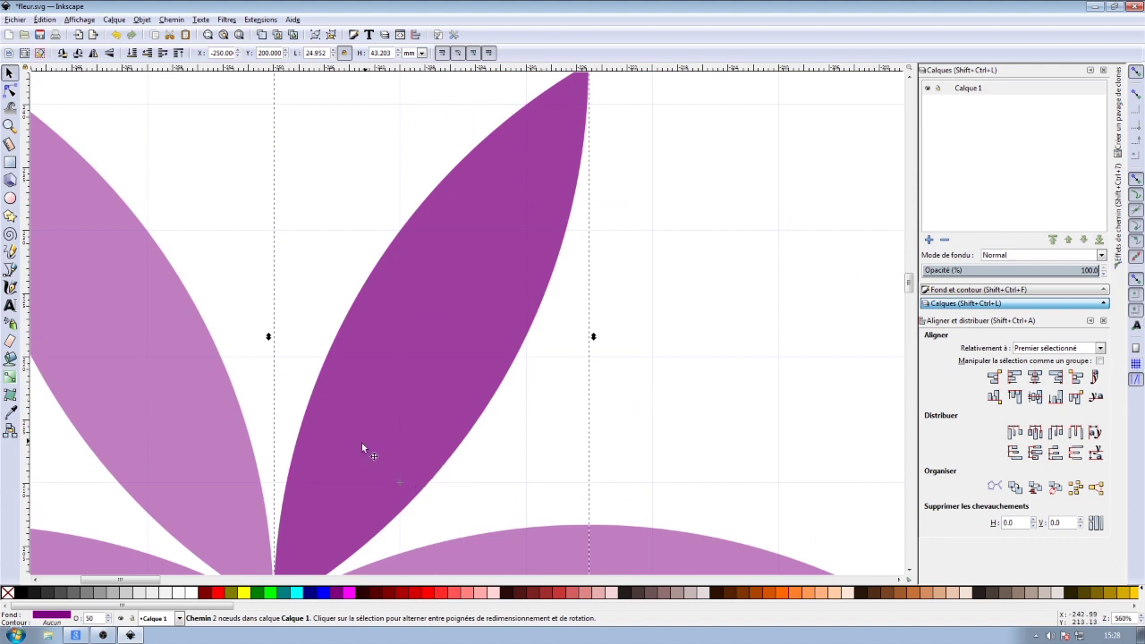
pyautogui.click(399, 487)
pyautogui.moveTo(509, 402); pyautogui.dragTo(450, 454)
pyautogui.moveTo(347, 548); pyautogui.dragTo(542, 136)
pyautogui.keyDown('ctrl'); pyautogui.scroll(-3, 554, 141); pyautogui.keyUp('ctrl')
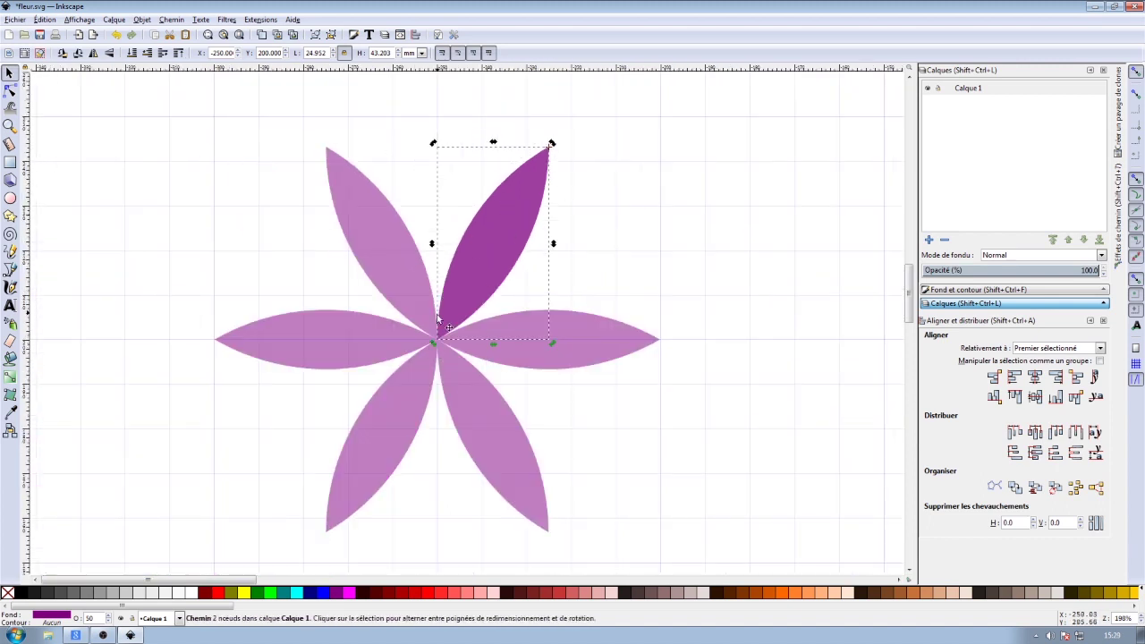
# Rotate petal copies to the right and across the top, then group the two outer petals
pyautogui.moveTo(436, 348); pyautogui.dragTo(660, 360)
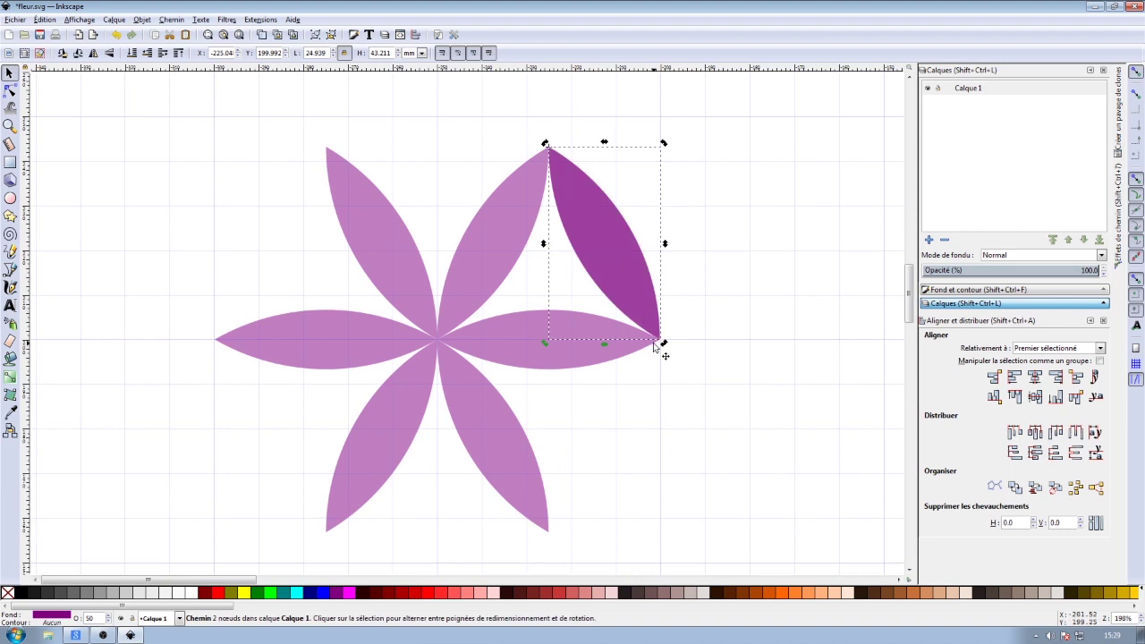
pyautogui.moveTo(664, 344); pyautogui.dragTo(314, 160)
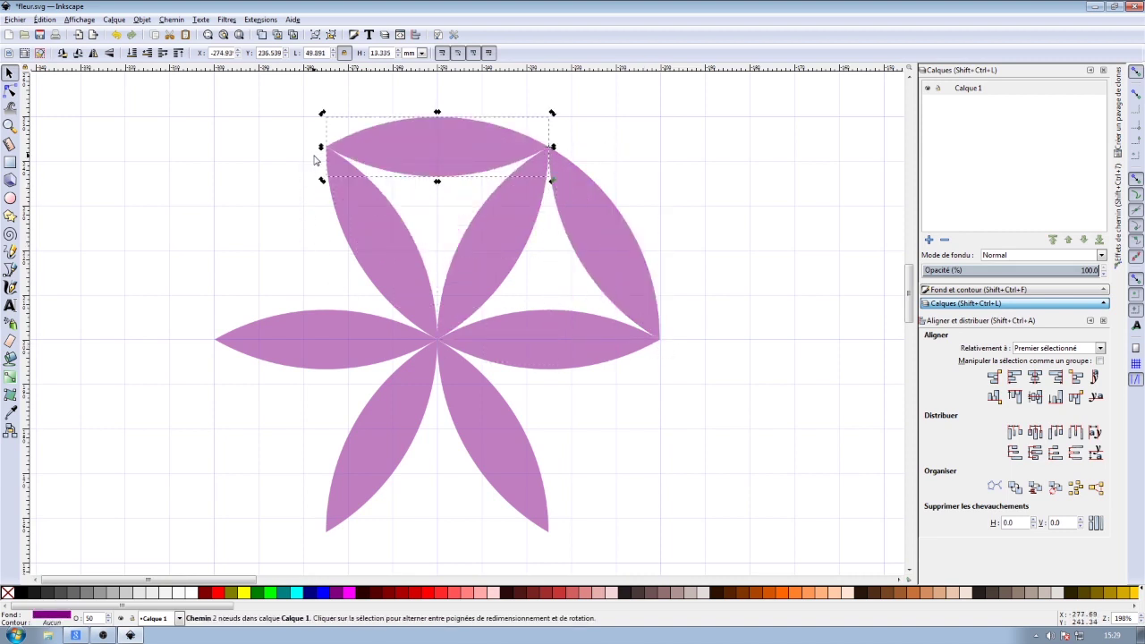
pyautogui.scroll(-1, 390, 331)
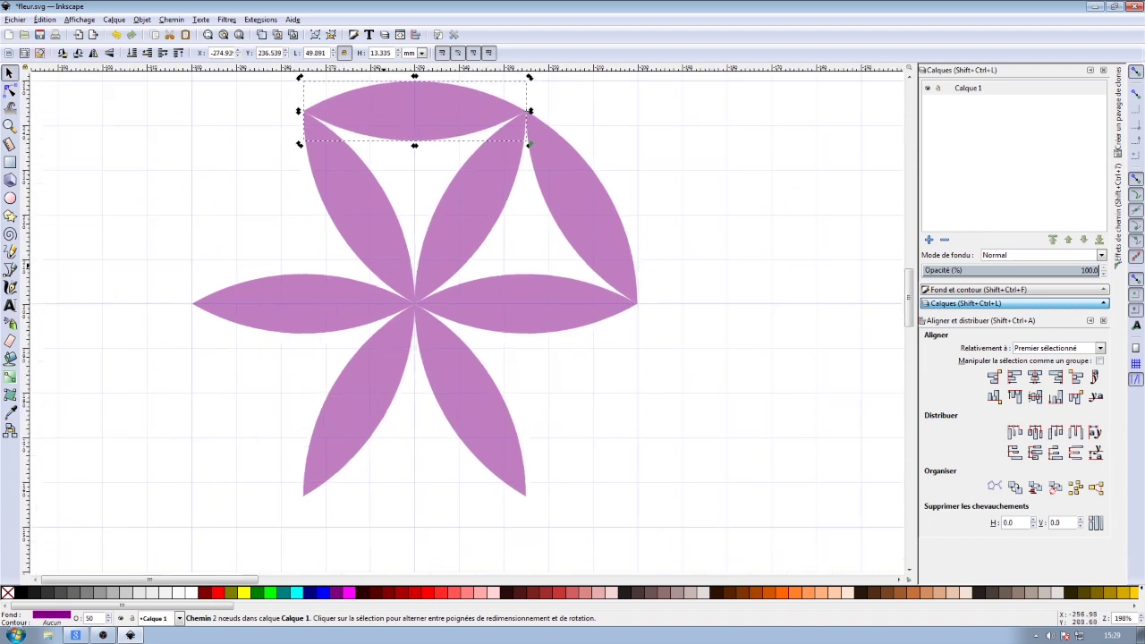
pyautogui.hscroll(-3, 496, 277)
pyautogui.scroll(1, 496, 278)
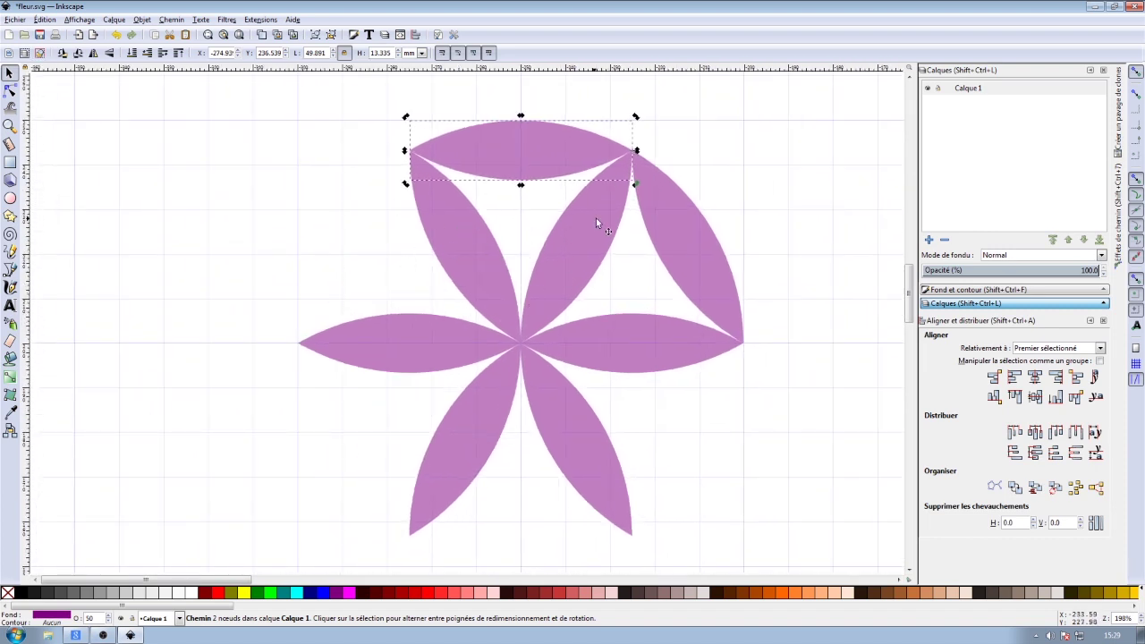
pyautogui.keyDown('shift'); pyautogui.click(703, 241); pyautogui.keyUp('shift')
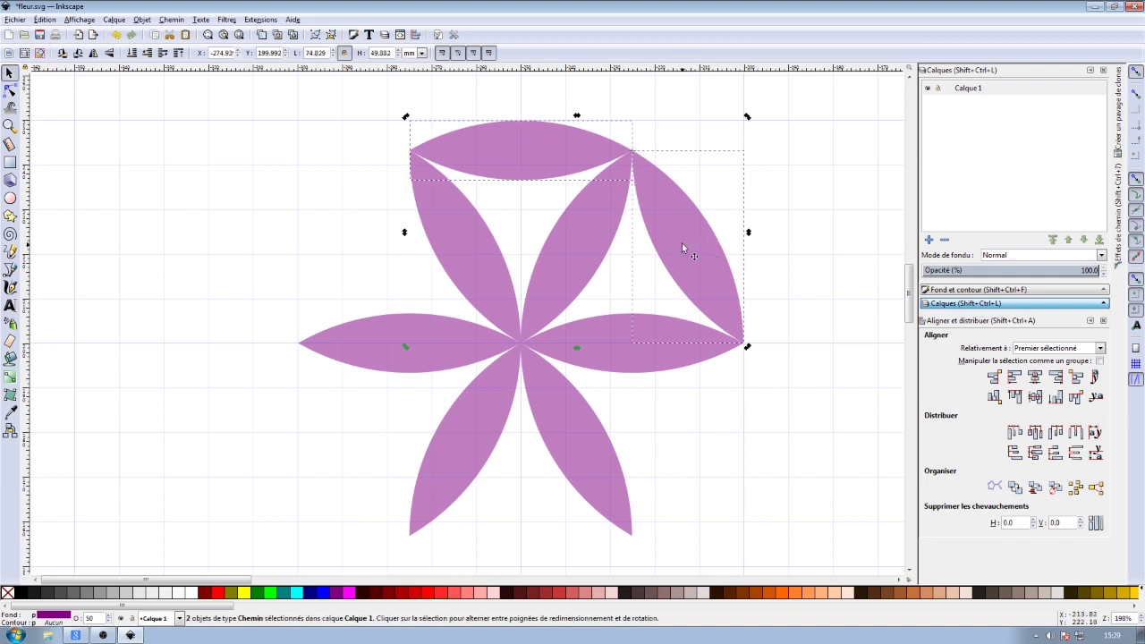
pyautogui.click(315, 35)
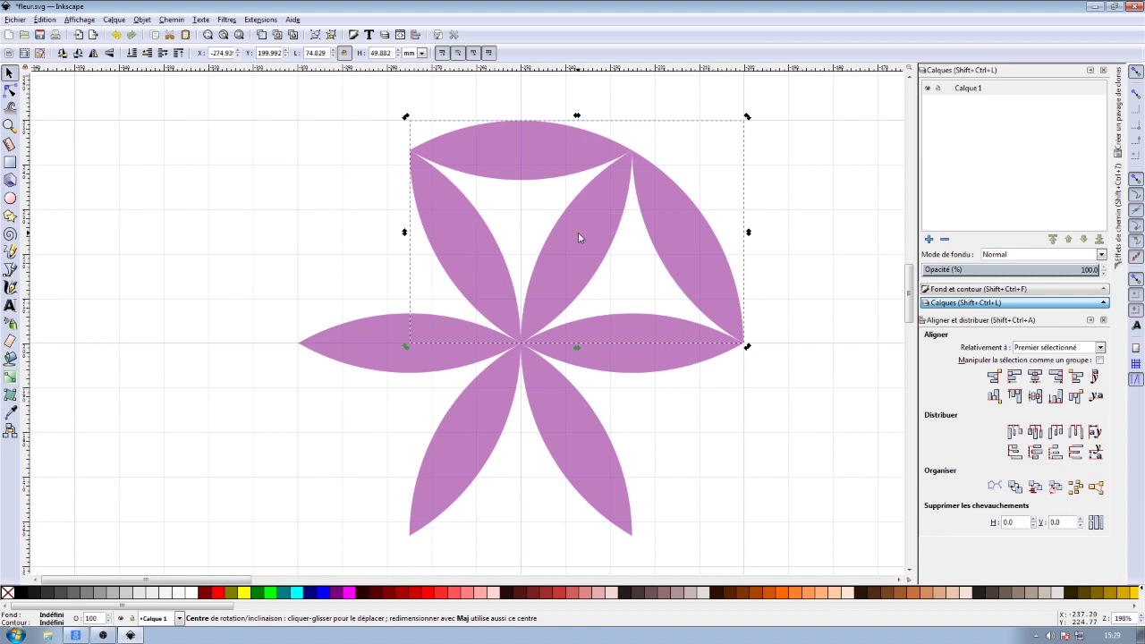
# Copy the two-petal group twice, rotating each 120° around the flower centre to close the ring
pyautogui.moveTo(578, 234); pyautogui.dragTo(521, 344)
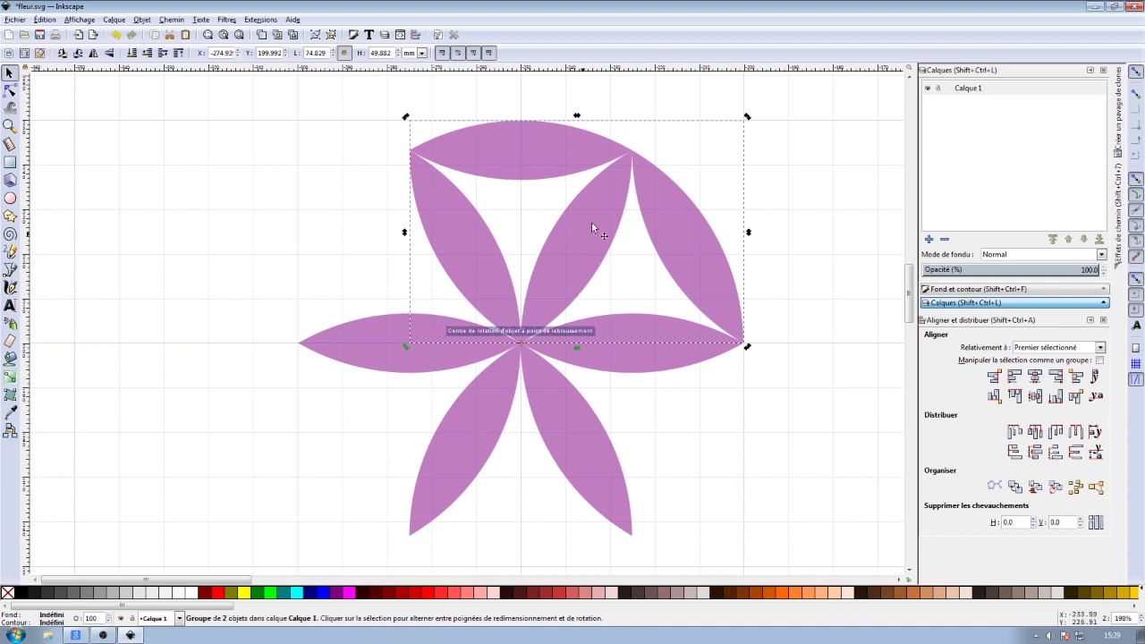
pyautogui.hotkey('ctrl', 'd')
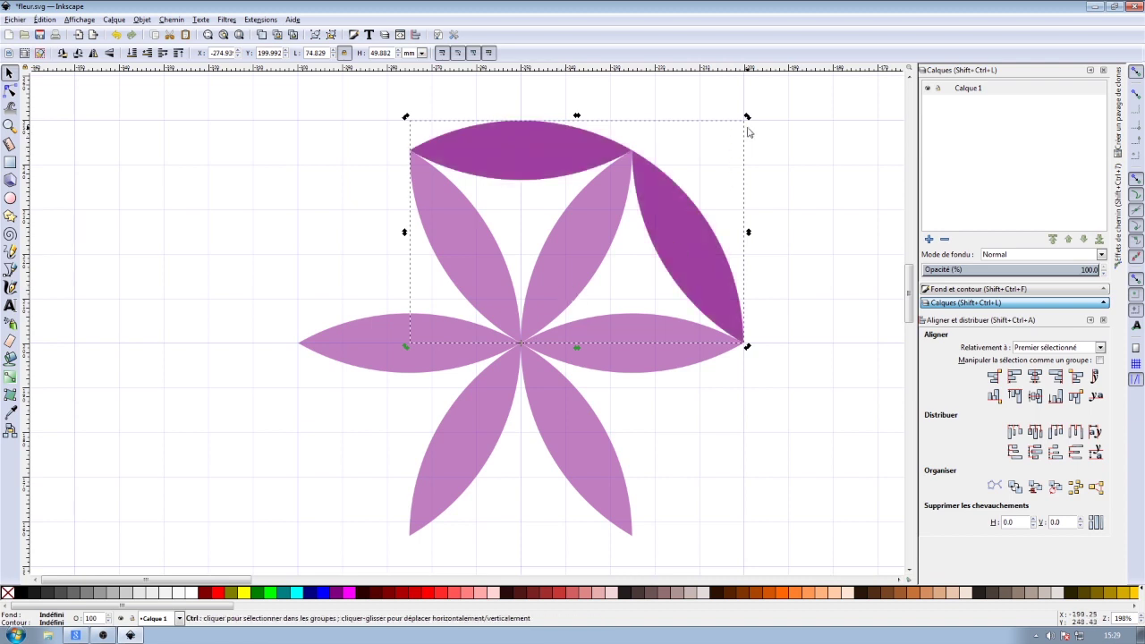
pyautogui.moveTo(748, 118)
pyautogui.mouseDown()
pyautogui.moveTo(684, 118)
pyautogui.moveTo(335, 294)
pyautogui.mouseUp()
pyautogui.click(336, 294)
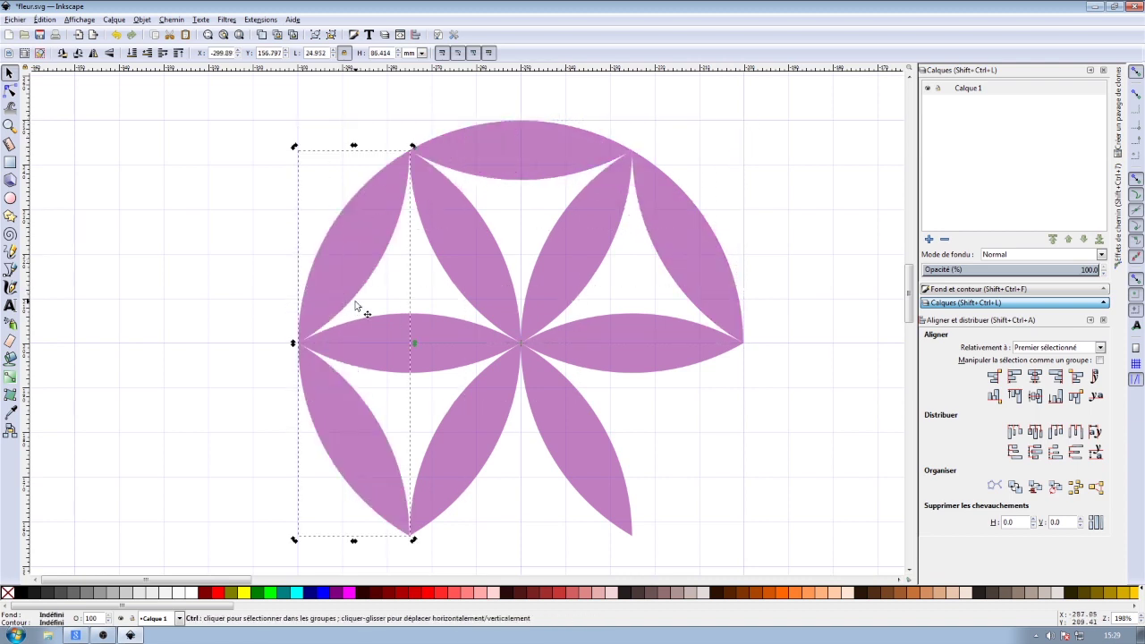
pyautogui.hotkey('ctrl', 'd')
pyautogui.click(416, 162)
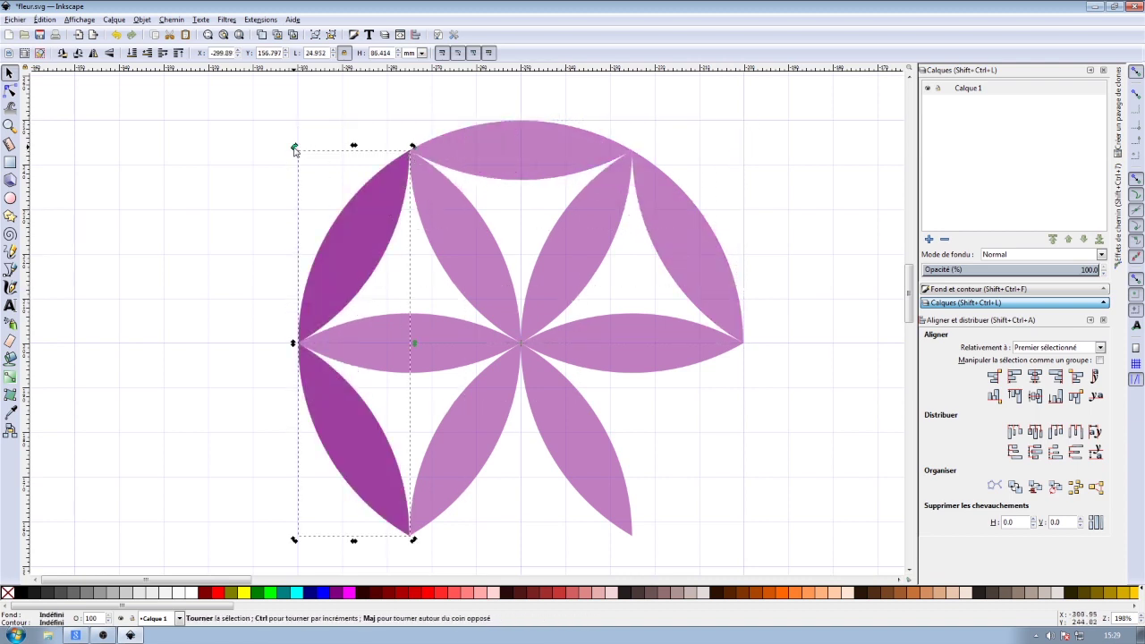
pyautogui.moveTo(294, 147)
pyautogui.mouseDown()
pyautogui.moveTo(493, 472)
pyautogui.moveTo(501, 465)
pyautogui.mouseUp()
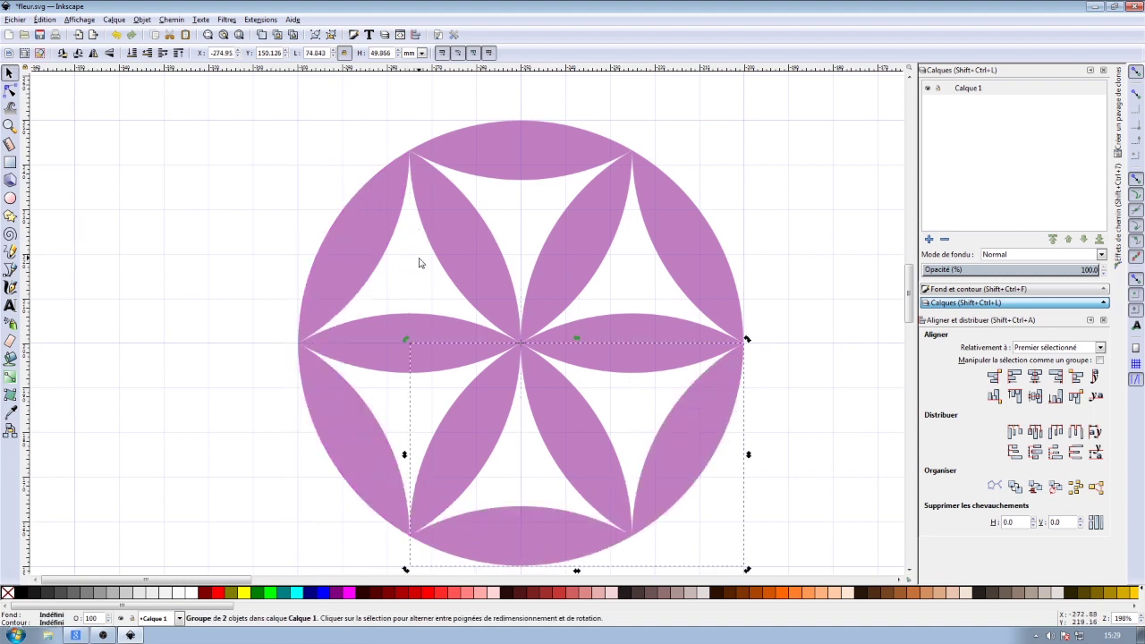
pyautogui.keyDown('ctrl'); pyautogui.scroll(-1, 419, 262); pyautogui.keyUp('ctrl')
# Ungroup the flower into 12 separate petal paths, select them all and duplicate them
pyautogui.moveTo(253, 105); pyautogui.dragTo(735, 527)
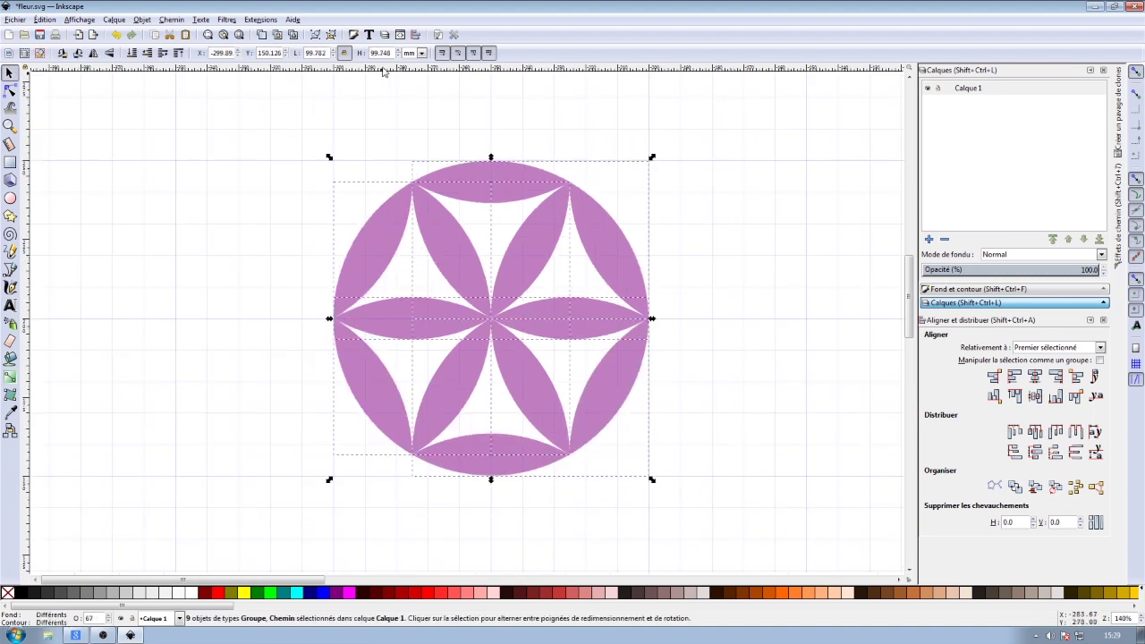
pyautogui.click(330, 36)
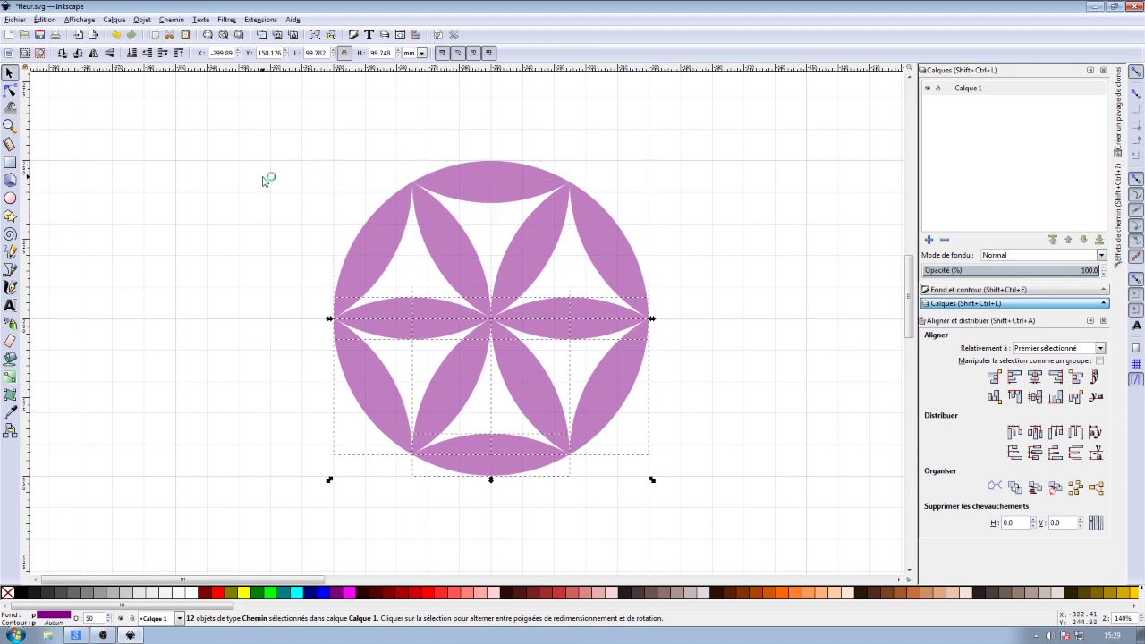
pyautogui.scroll(-1, 662, 288)
pyautogui.hscroll(2, 644, 289)
pyautogui.click(626, 289)
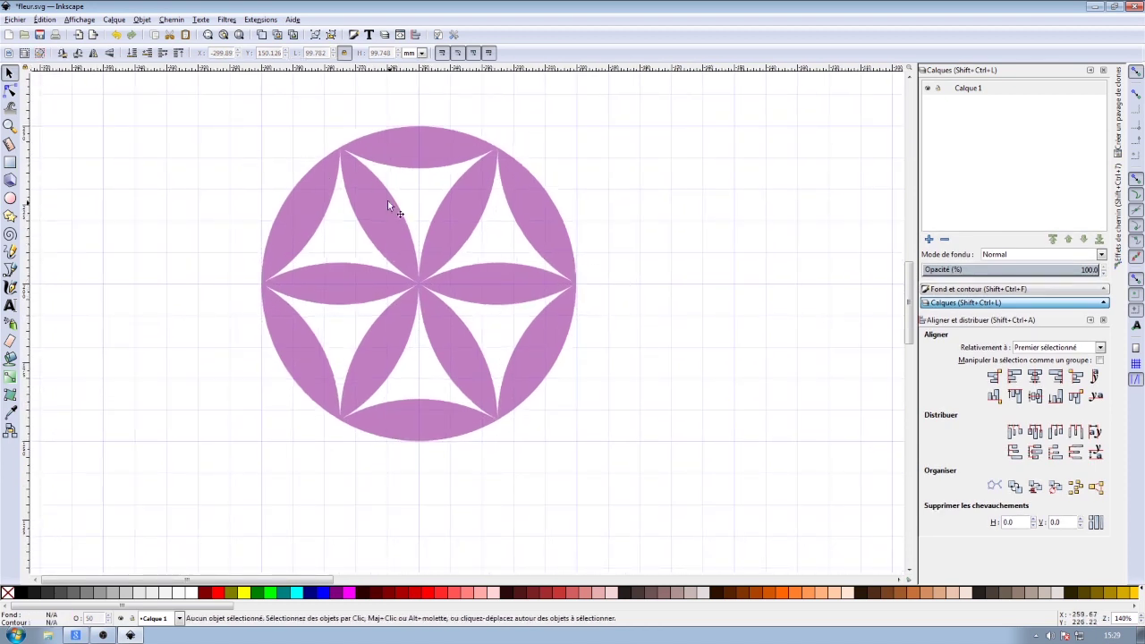
pyautogui.moveTo(172, 91); pyautogui.dragTo(675, 491)
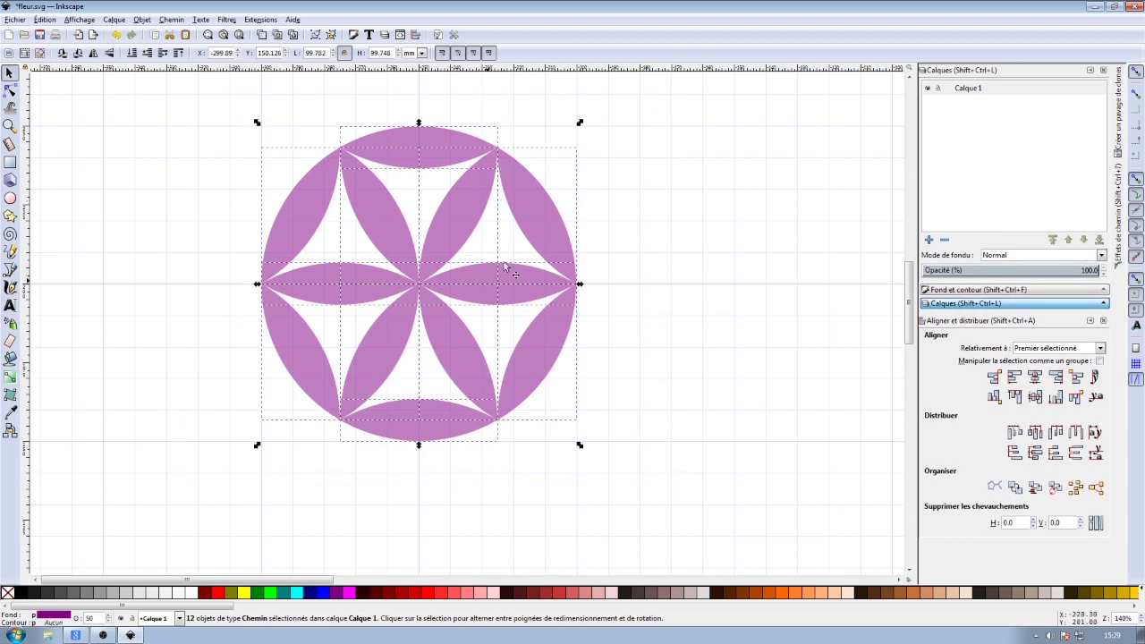
pyautogui.press('ctrl')
pyautogui.hotkey('ctrl', 'z')
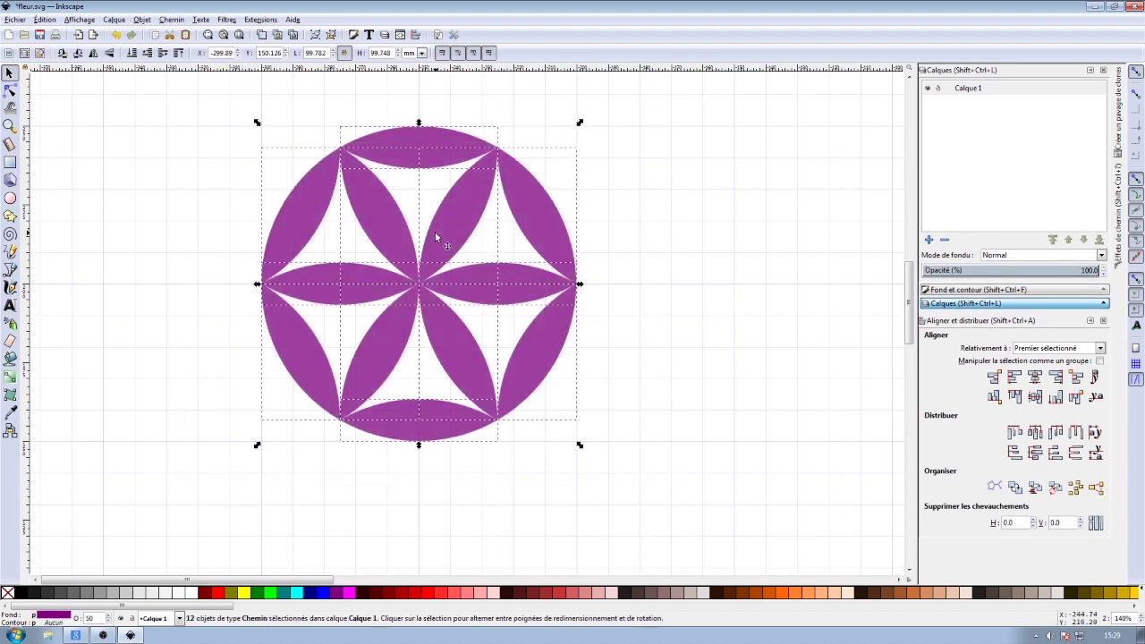
# Move the flower copy down-right and delete its petal overlapping the original
pyautogui.moveTo(301, 203)
pyautogui.mouseDown()
pyautogui.moveTo(564, 363)
pyautogui.moveTo(531, 350)
pyautogui.mouseUp()
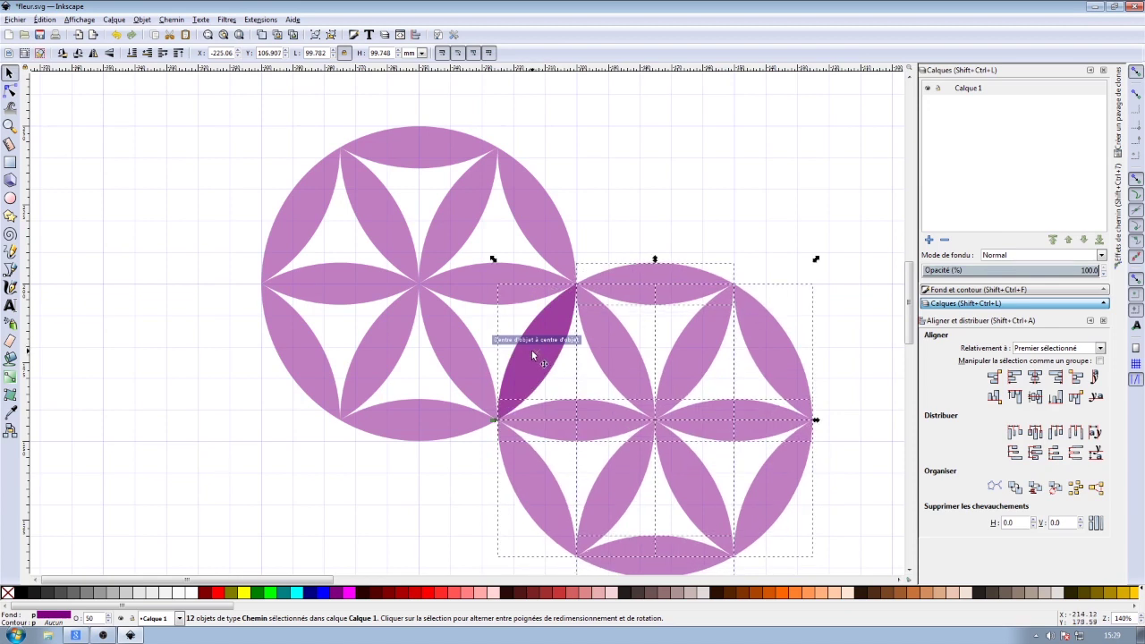
pyautogui.scroll(1, 547, 357)
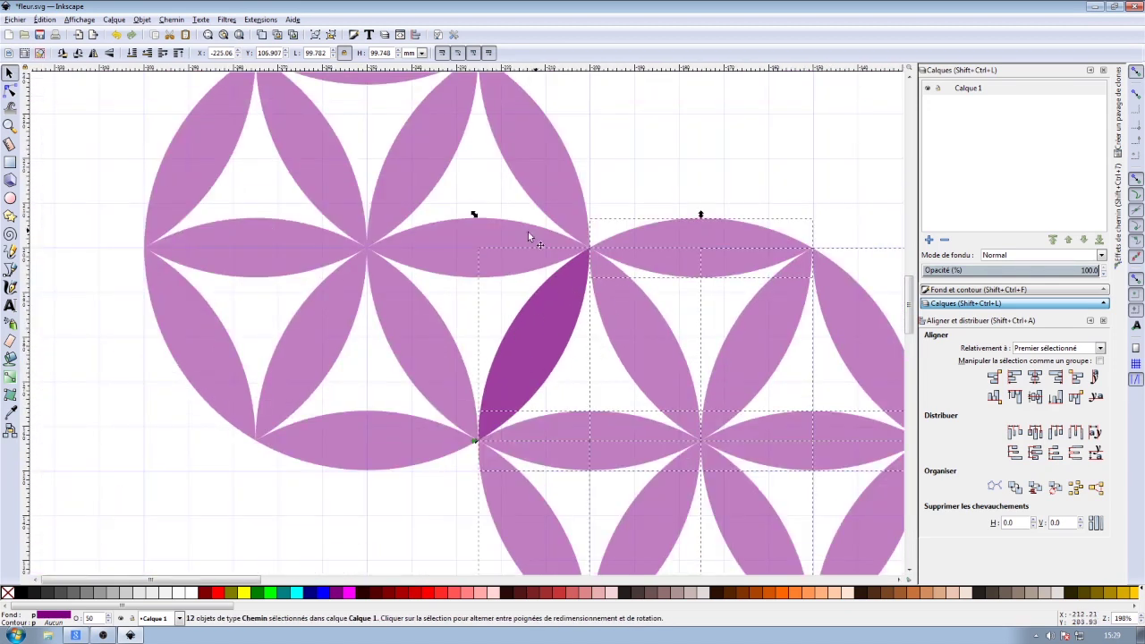
pyautogui.scroll(-1, 682, 371)
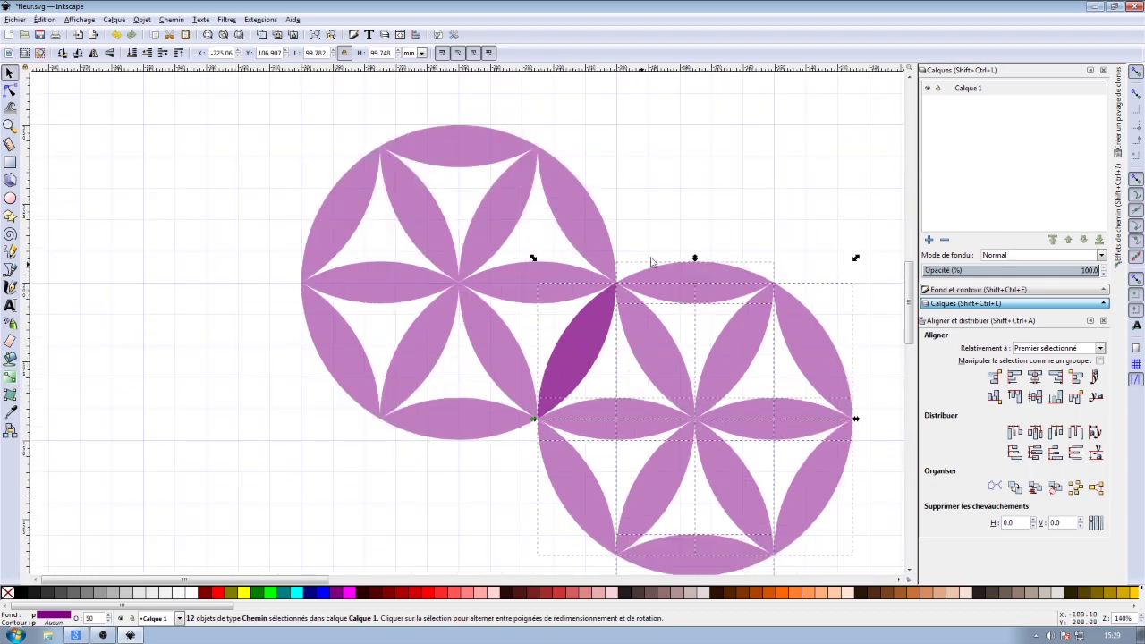
pyautogui.click(583, 356)
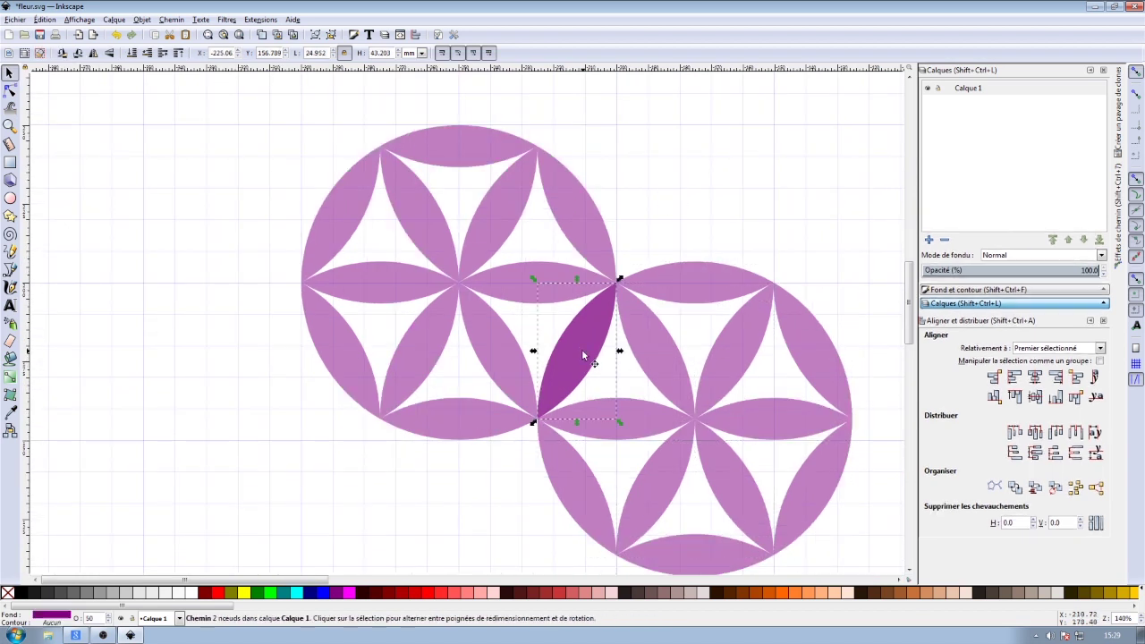
pyautogui.press('Delete')
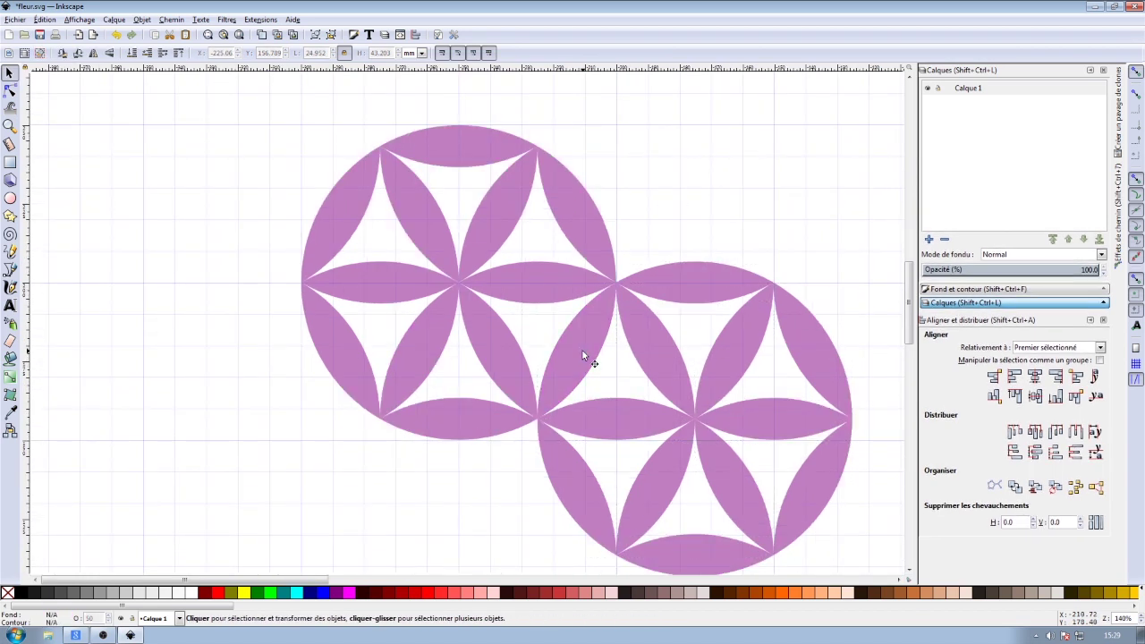
# Group the second flower's 11 petals and set its rotation centre at the shared tip
pyautogui.scroll(-3, 554, 327)
pyautogui.hscroll(4, 537, 295)
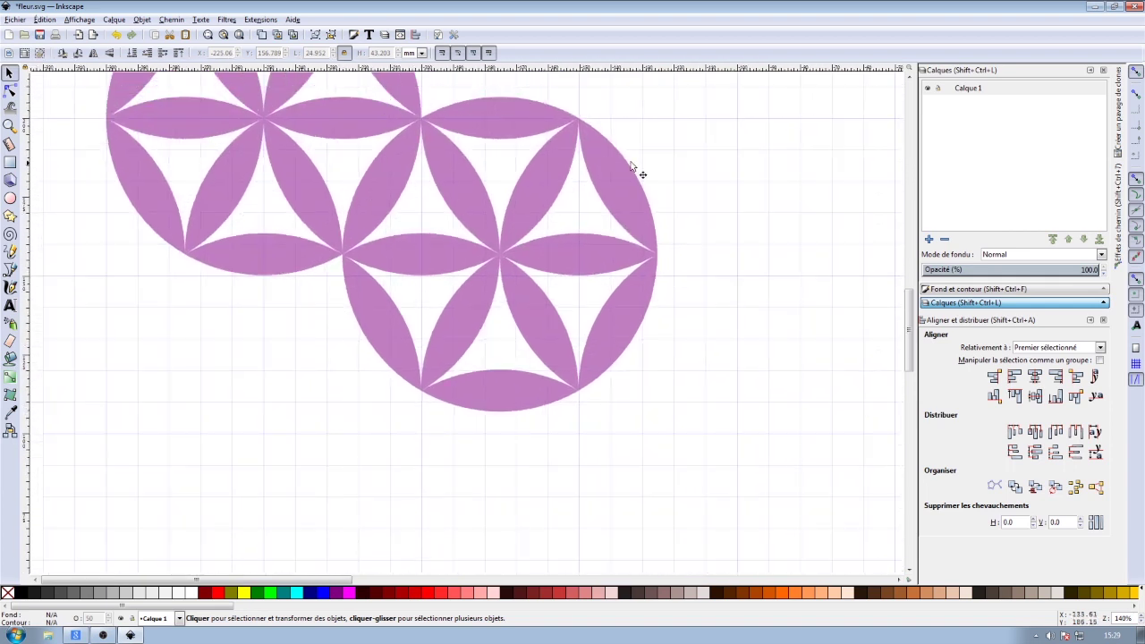
pyautogui.moveTo(765, 96); pyautogui.dragTo(426, 465)
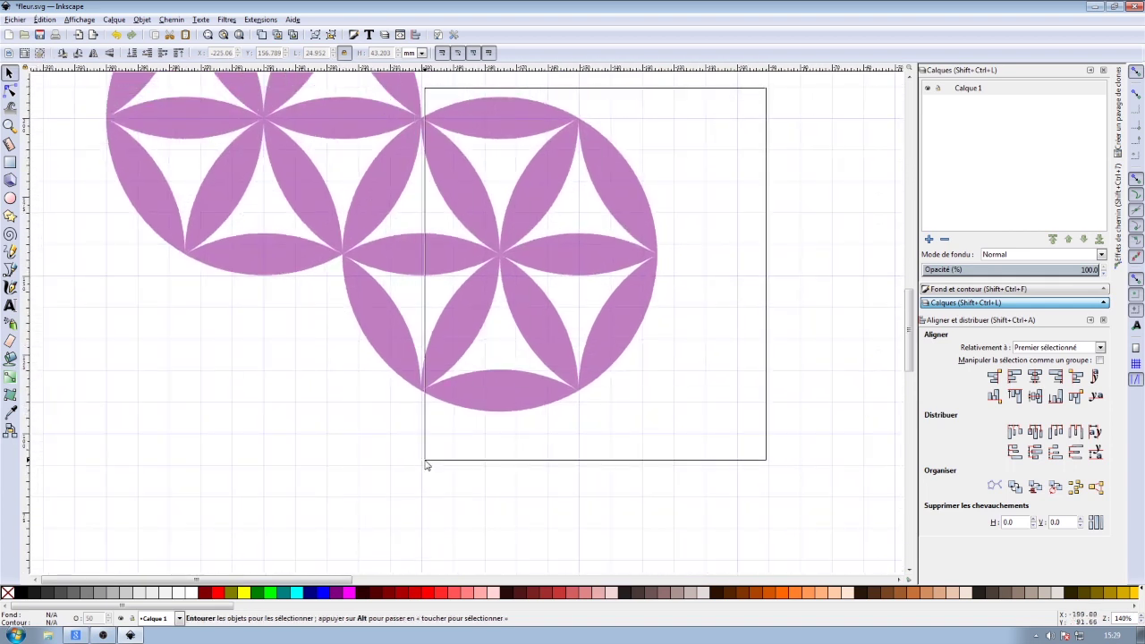
pyautogui.keyDown('shift'); pyautogui.click(481, 133); pyautogui.keyUp('shift')
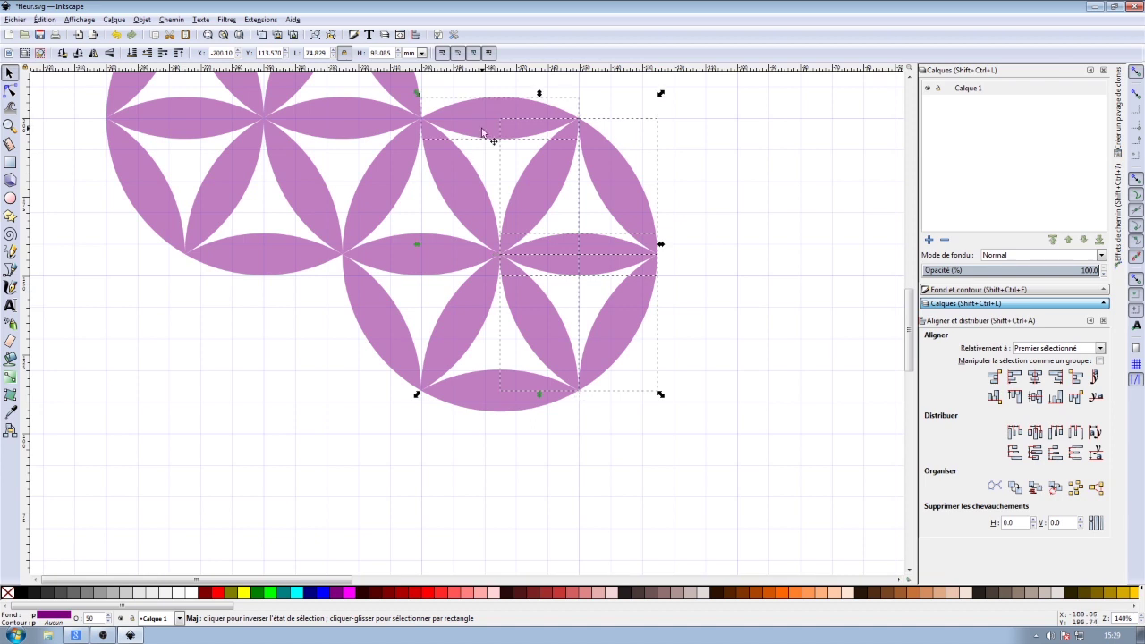
pyautogui.keyDown('shift'); pyautogui.click(444, 266); pyautogui.keyUp('shift')
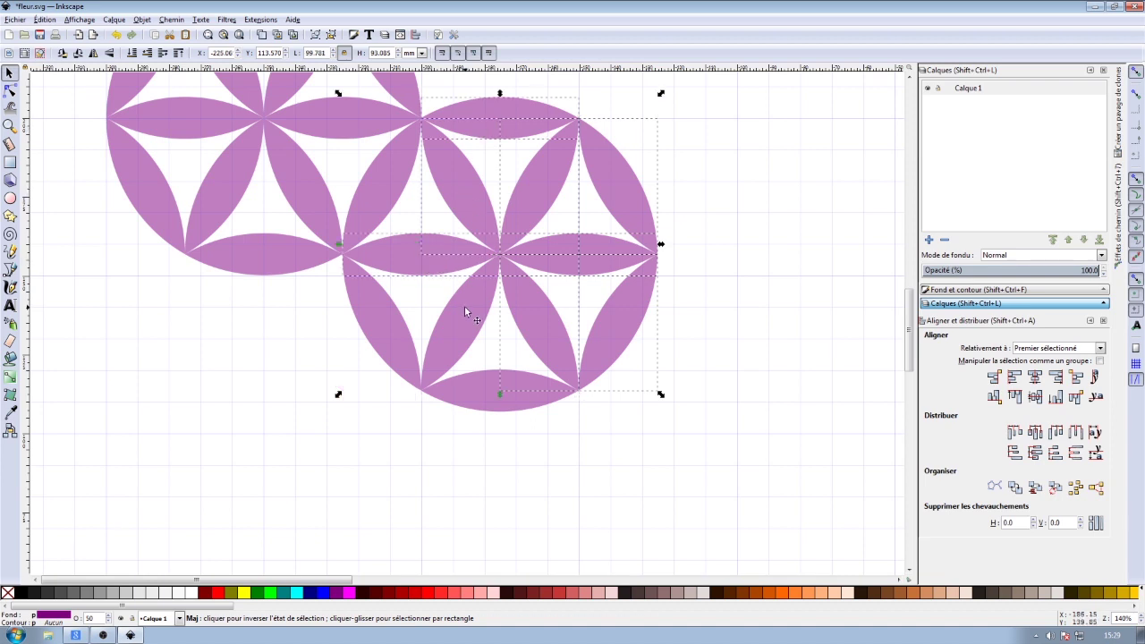
pyautogui.keyDown('shift'); pyautogui.click(468, 397); pyautogui.keyUp('shift')
pyautogui.moveTo(283, 325)
pyautogui.mouseDown()
pyautogui.moveTo(442, 405)
pyautogui.moveTo(416, 371)
pyautogui.mouseUp()
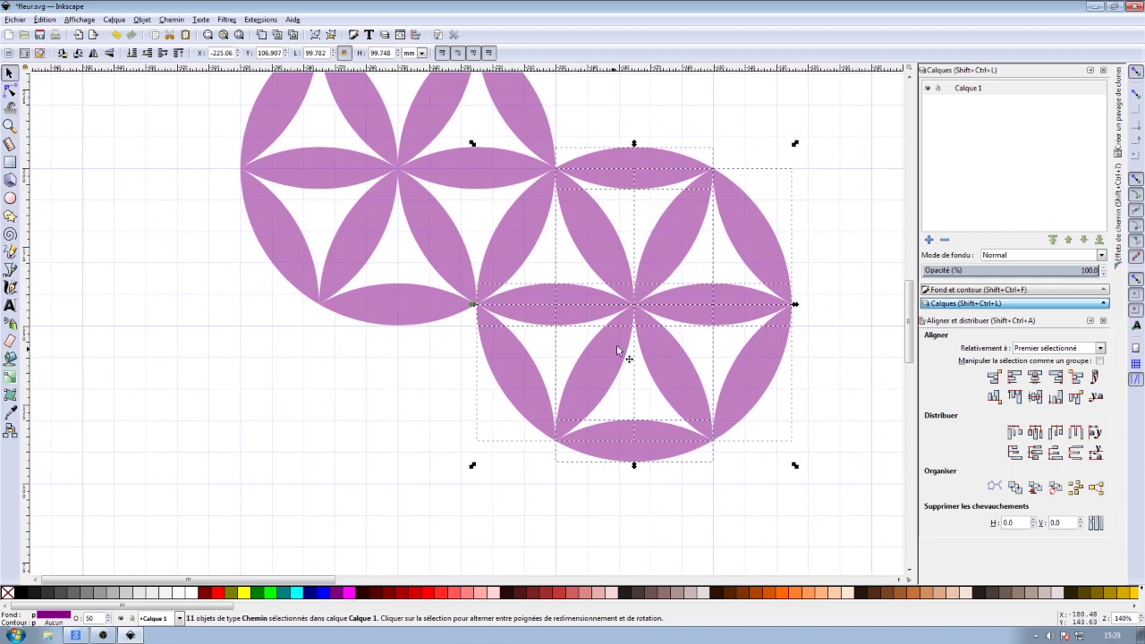
pyautogui.click(315, 34)
pyautogui.click(636, 281)
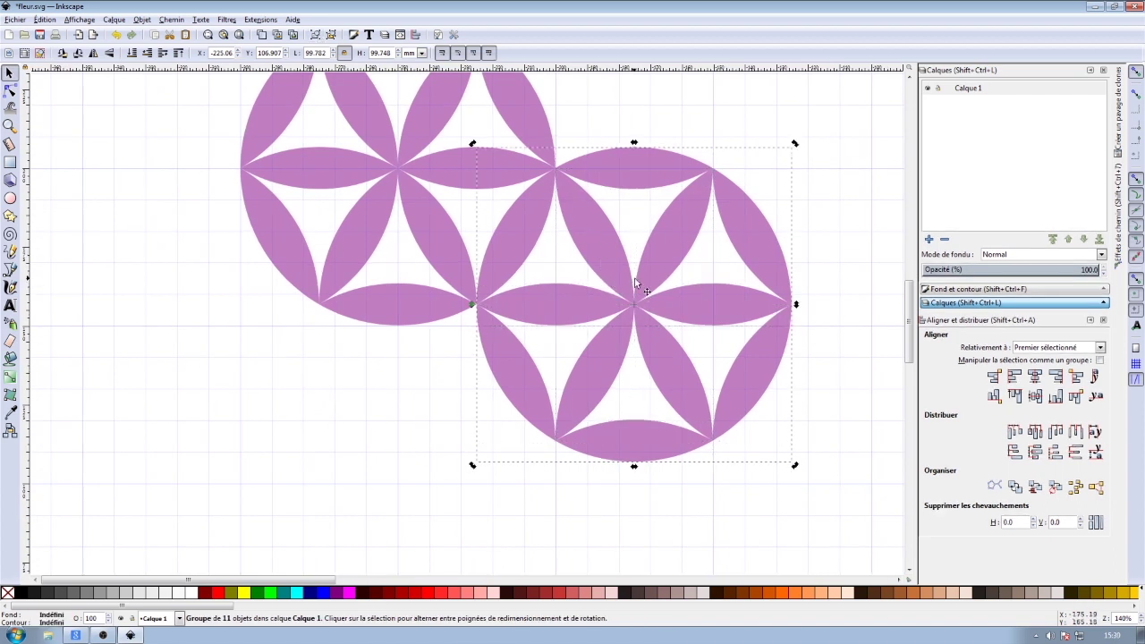
pyautogui.moveTo(634, 304)
pyautogui.mouseDown()
pyautogui.moveTo(552, 277)
pyautogui.moveTo(415, 184)
pyautogui.mouseUp()
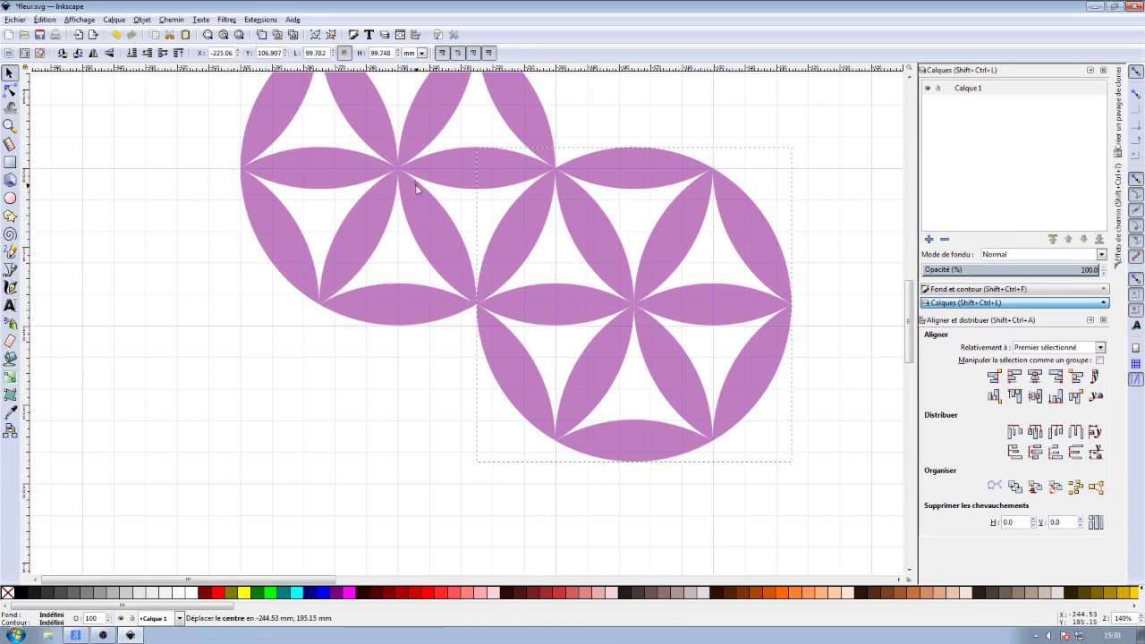
# Duplicate the flower group into the lower and left slots around the original
pyautogui.scroll(-3, 467, 248)
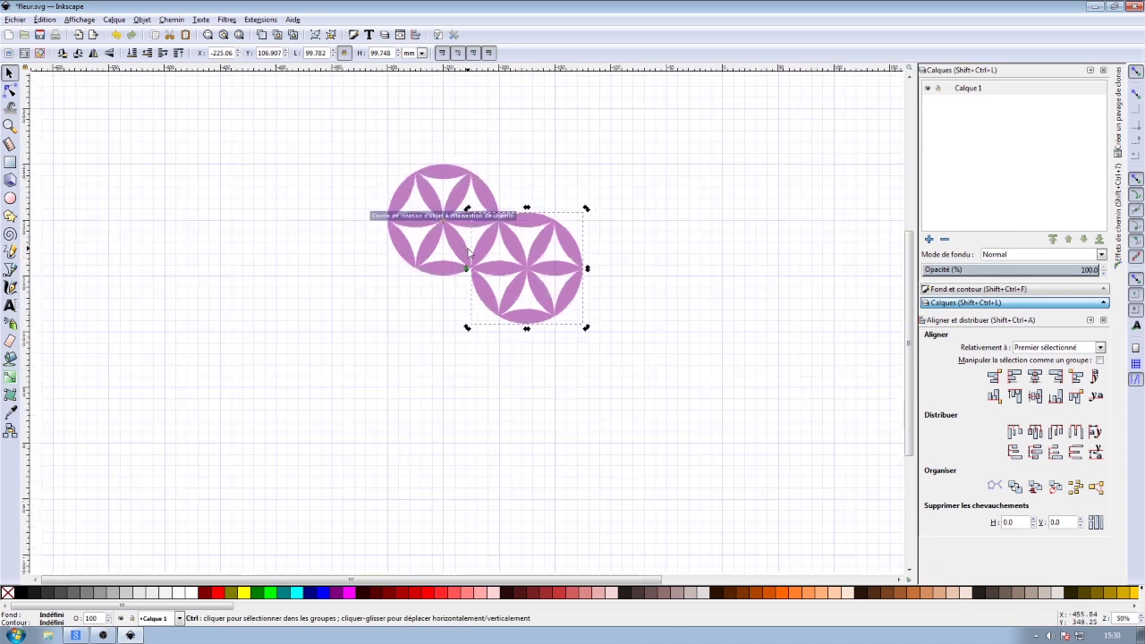
pyautogui.hotkey('ctrl', 'd')
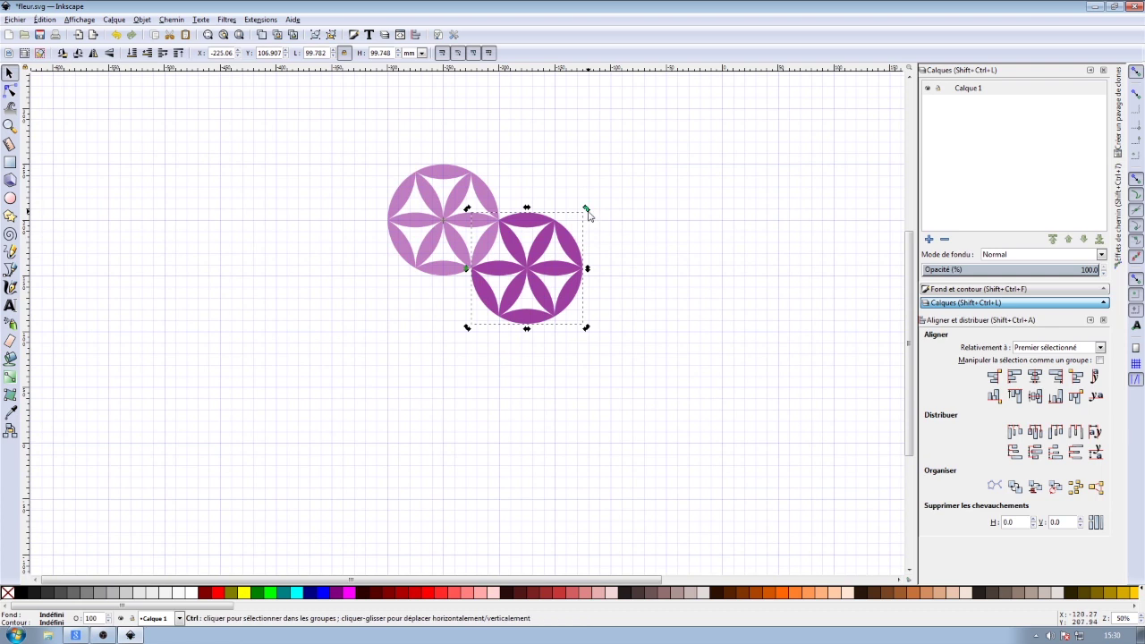
pyautogui.moveTo(586, 209)
pyautogui.mouseDown()
pyautogui.moveTo(556, 257)
pyautogui.moveTo(486, 288)
pyautogui.moveTo(489, 298)
pyautogui.mouseUp()
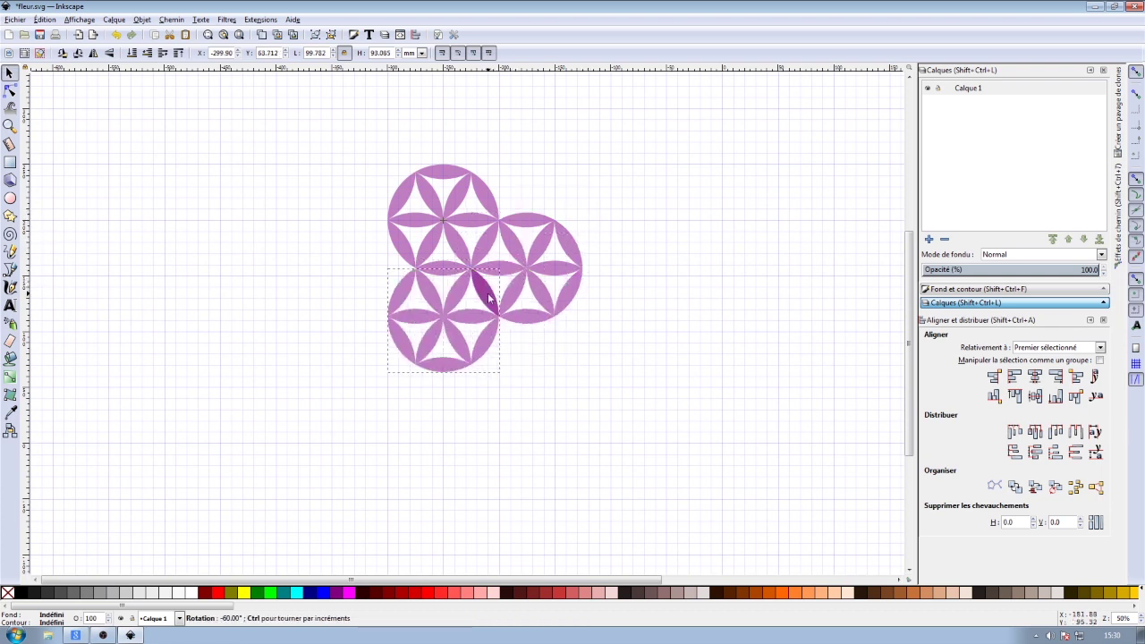
pyautogui.hotkey('ctrl', 'd')
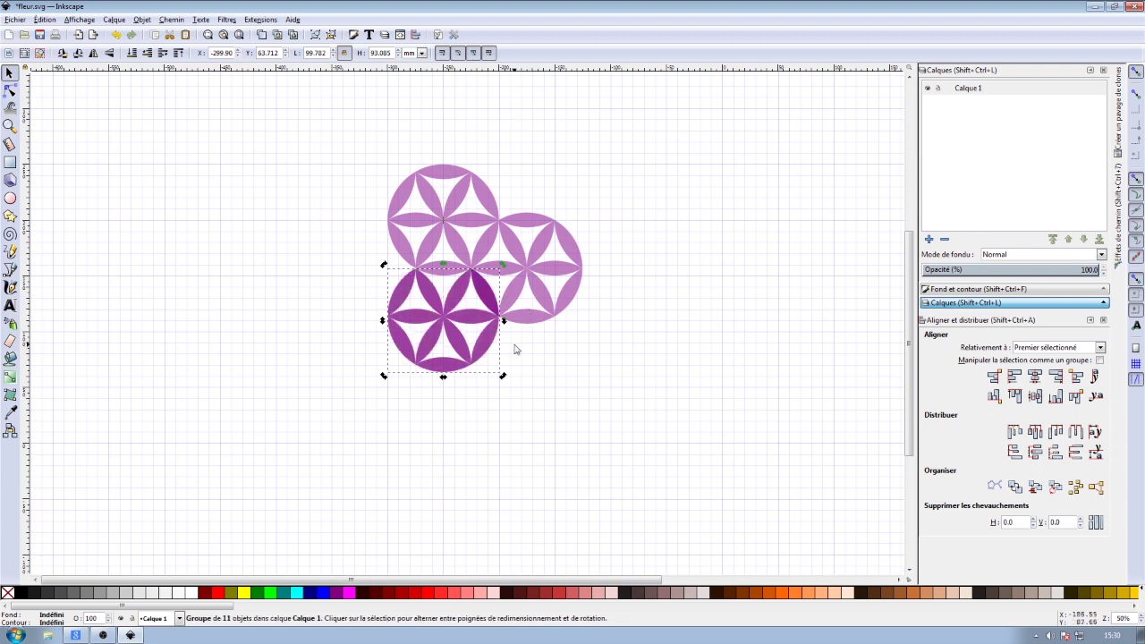
pyautogui.moveTo(443, 366)
pyautogui.mouseDown()
pyautogui.moveTo(358, 322)
pyautogui.moveTo(299, 262)
pyautogui.mouseUp()
# Add copies in the top and right slots, then select every flower in the pattern
pyautogui.hotkey('ctrl', 'd')
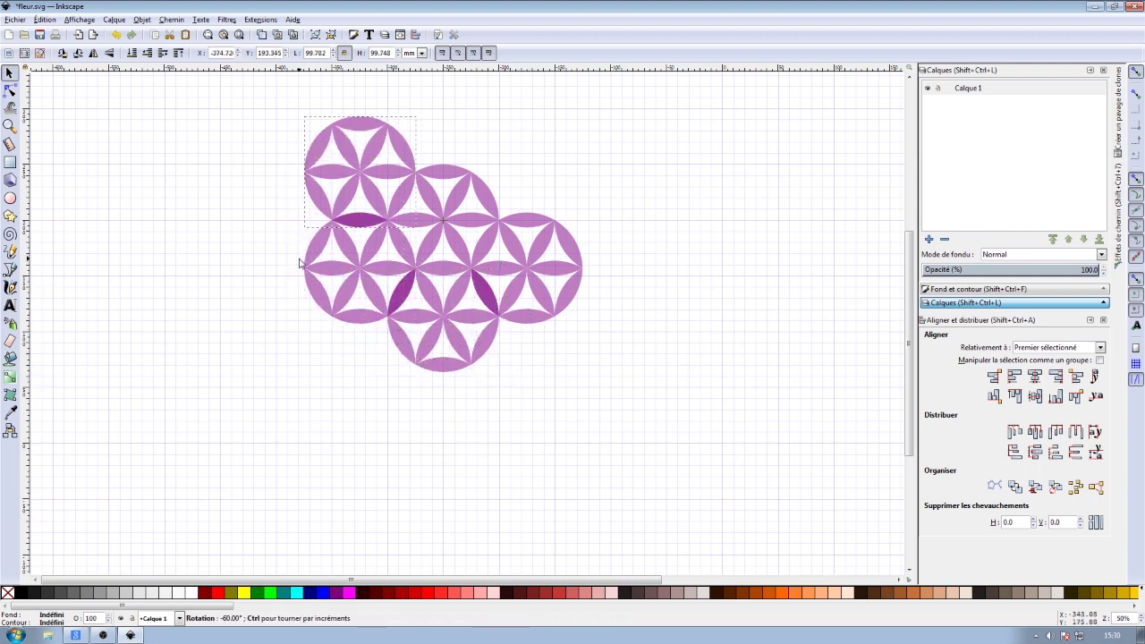
pyautogui.hotkey('ctrl', 'd')
pyautogui.moveTo(307, 115); pyautogui.dragTo(507, 121)
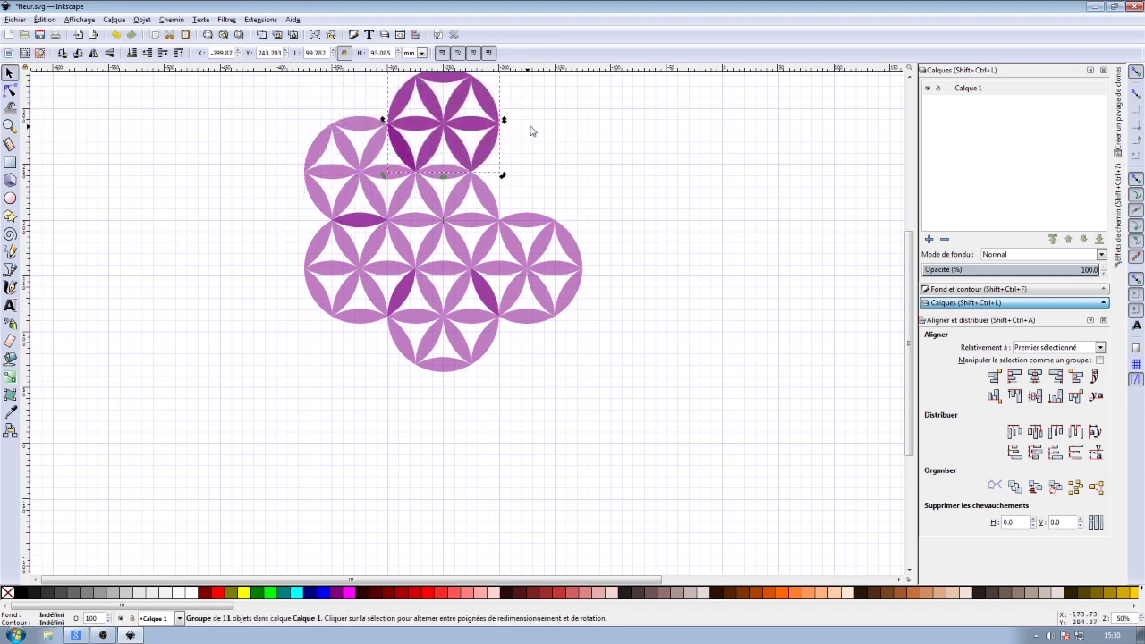
pyautogui.scroll(1, 531, 132)
pyautogui.scroll(1, 530, 132)
pyautogui.moveTo(502, 134); pyautogui.dragTo(570, 251)
pyautogui.moveTo(220, 116); pyautogui.dragTo(647, 465)
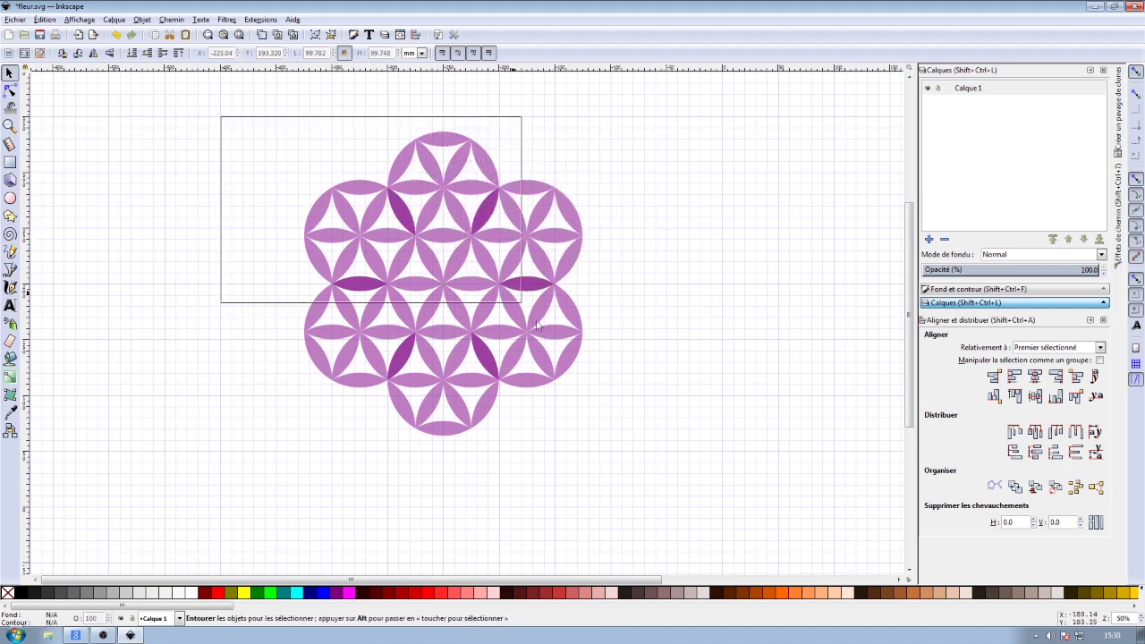
# Ungroup all the flowers fully into individual petal paths
pyautogui.click(331, 34)
pyautogui.click(331, 36)
pyautogui.click(358, 170)
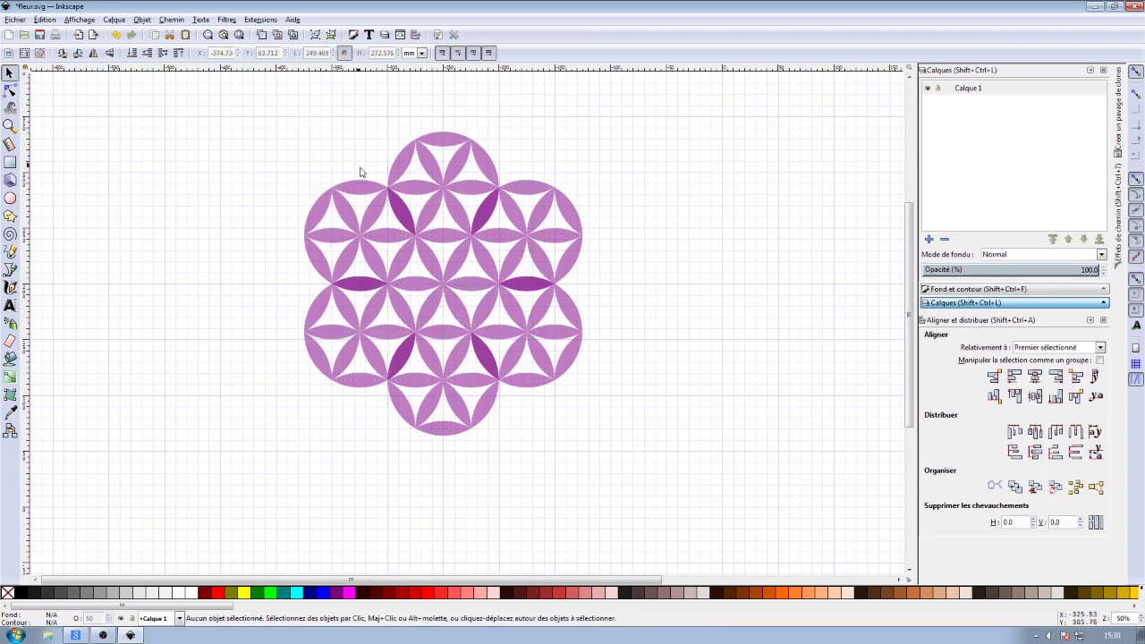
# Delete the six darker doubled petals where the flowers overlap
pyautogui.click(393, 214)
pyautogui.keyDown('shift'); pyautogui.click(487, 215); pyautogui.keyUp('shift')
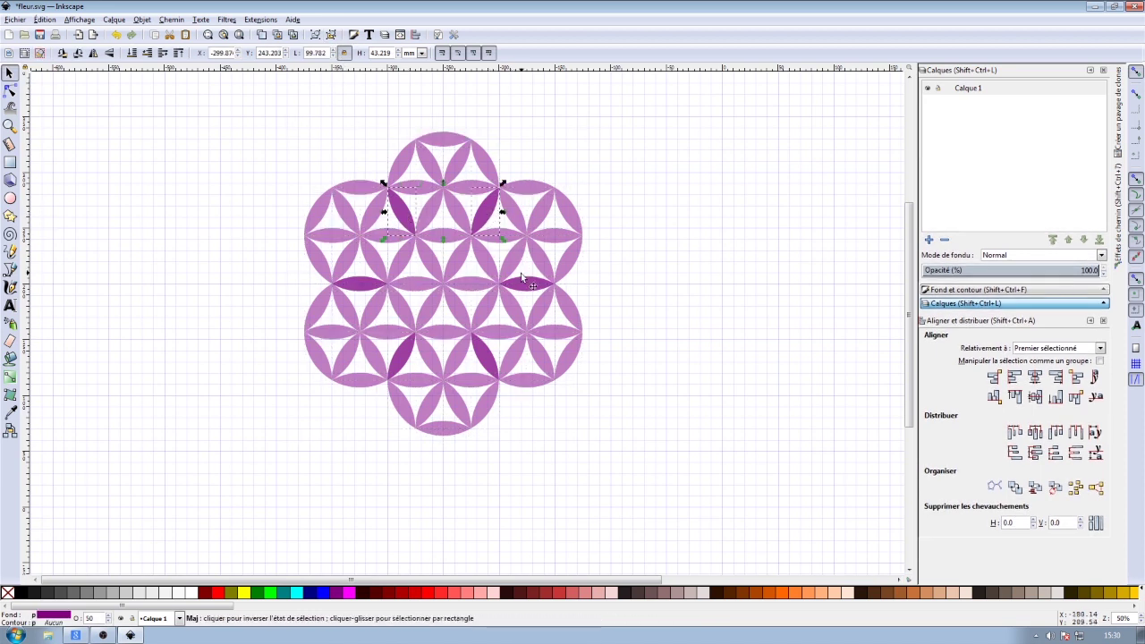
pyautogui.keyDown('shift'); pyautogui.click(531, 288); pyautogui.keyUp('shift')
pyautogui.keyDown('shift'); pyautogui.click(488, 367); pyautogui.keyUp('shift')
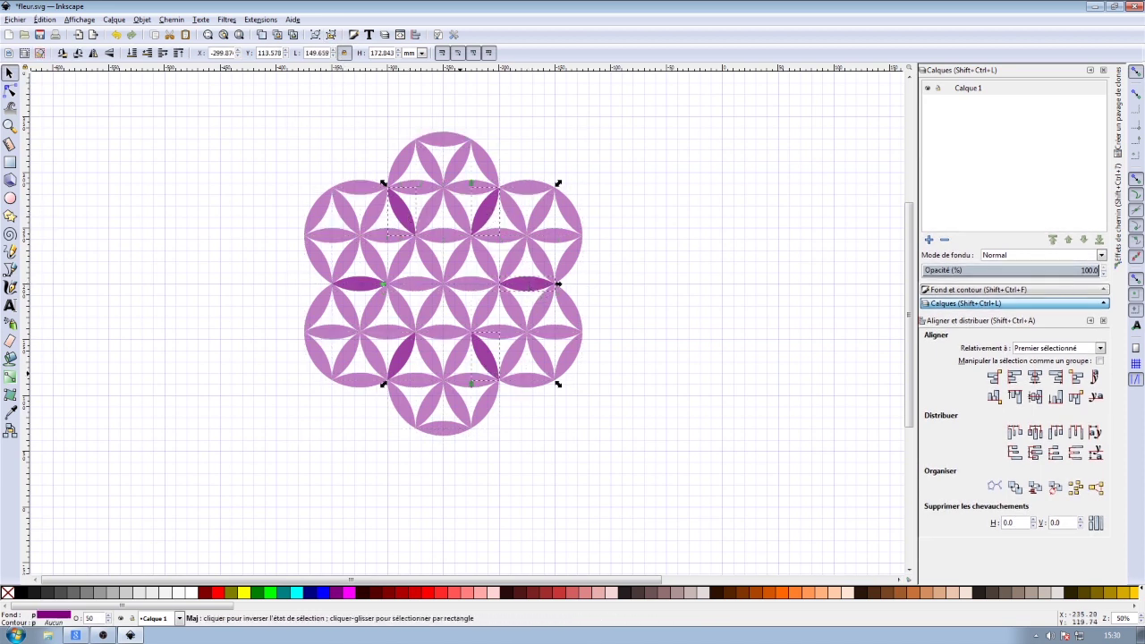
pyautogui.keyDown('shift'); pyautogui.click(398, 357); pyautogui.keyUp('shift')
pyautogui.keyDown('shift'); pyautogui.click(358, 284); pyautogui.keyUp('shift')
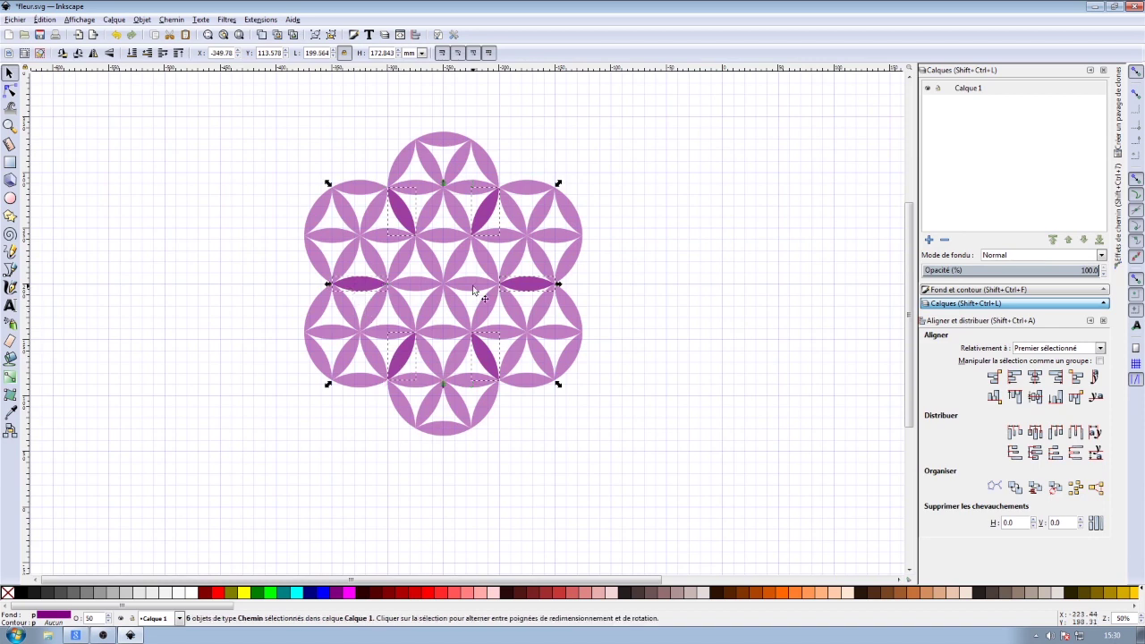
pyautogui.press('Delete')
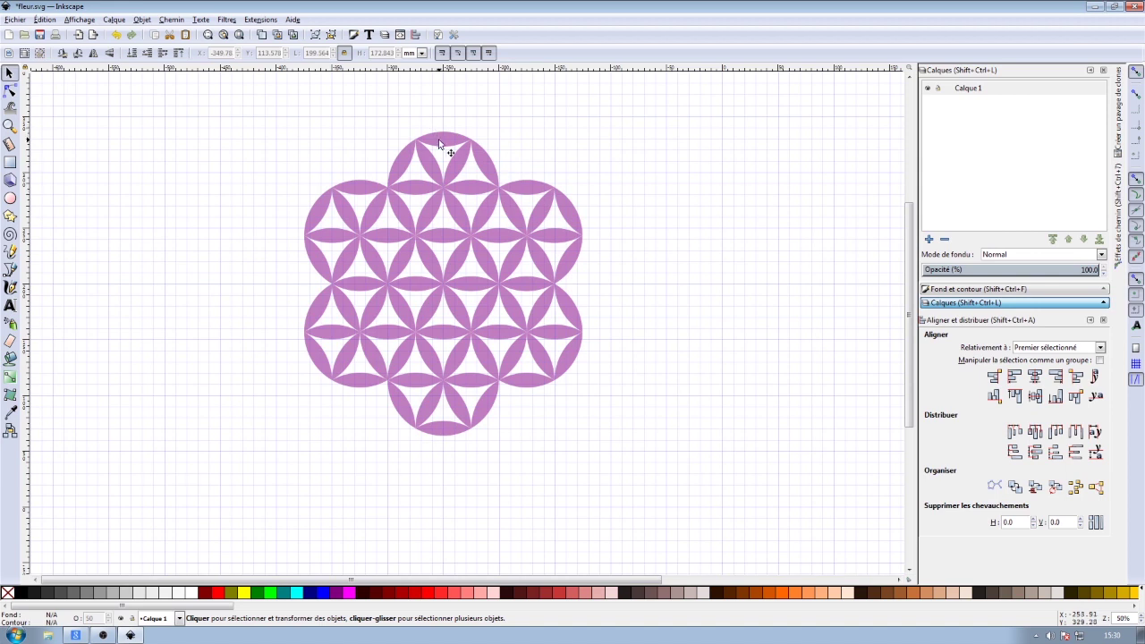
# Move a copied outer petal up to the top flower's edge
pyautogui.click(544, 215)
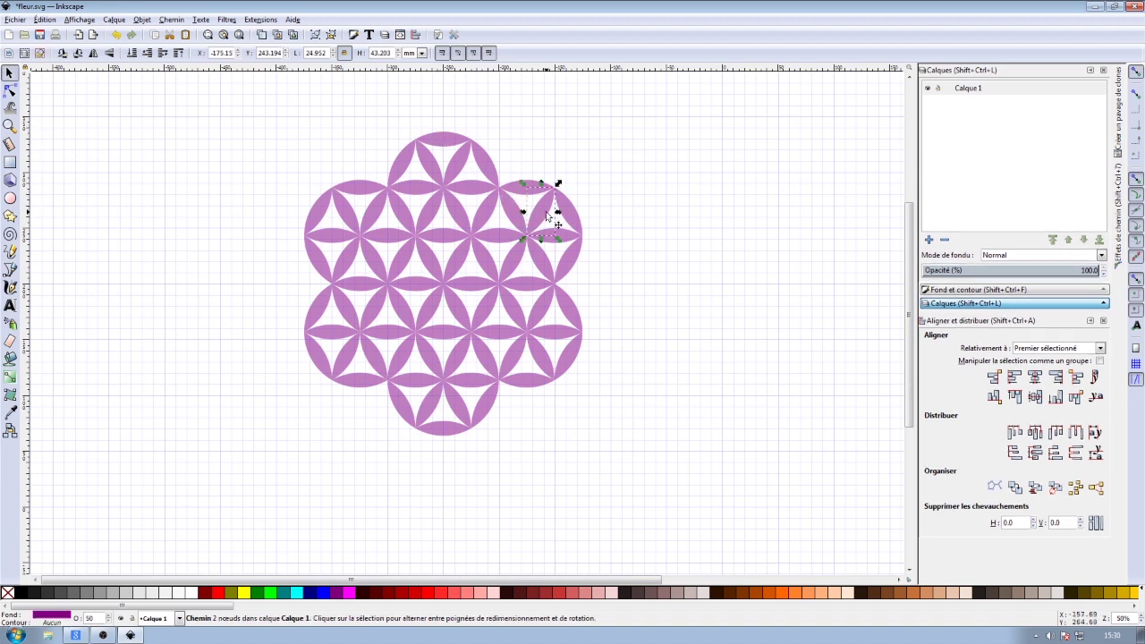
pyautogui.moveTo(542, 215); pyautogui.dragTo(513, 166)
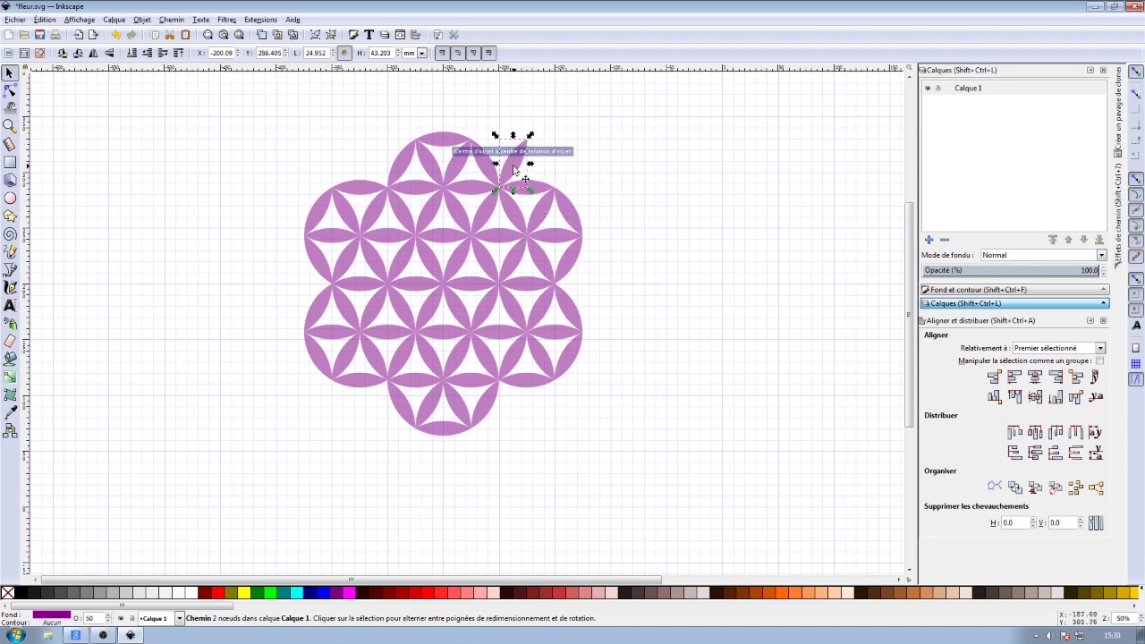
pyautogui.scroll(4, 513, 165)
pyautogui.scroll(1, 513, 165)
pyautogui.scroll(3, 476, 242)
pyautogui.hscroll(2, 447, 259)
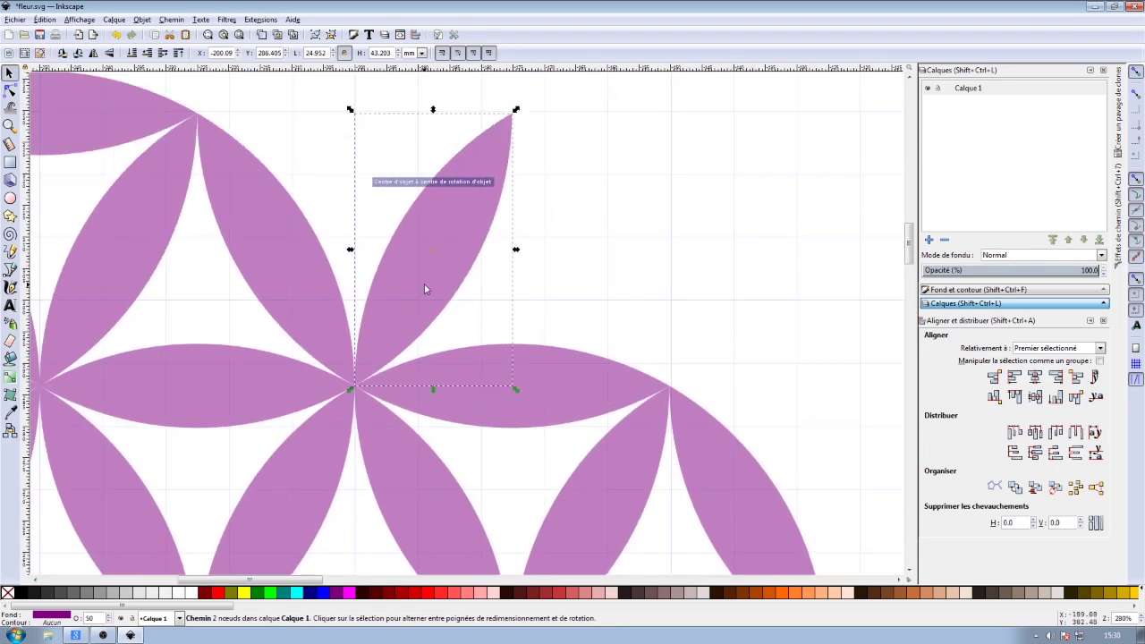
pyautogui.moveTo(479, 174); pyautogui.dragTo(483, 188)
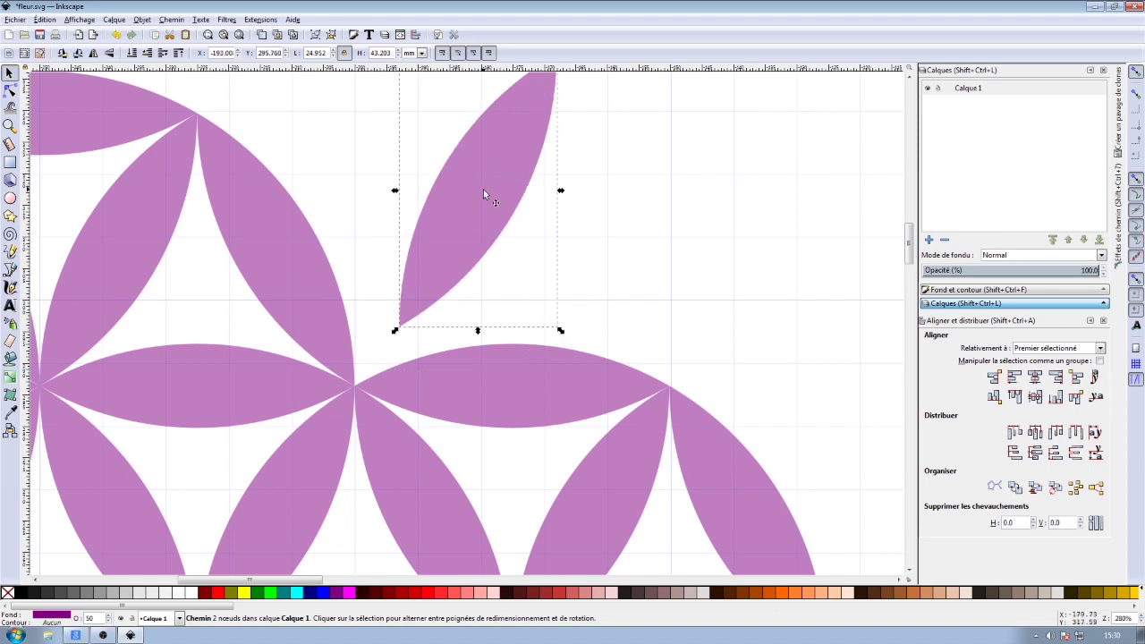
# Rotate the petal 60° around its tip so it lies along the top edge
pyautogui.scroll(-1, 572, 107)
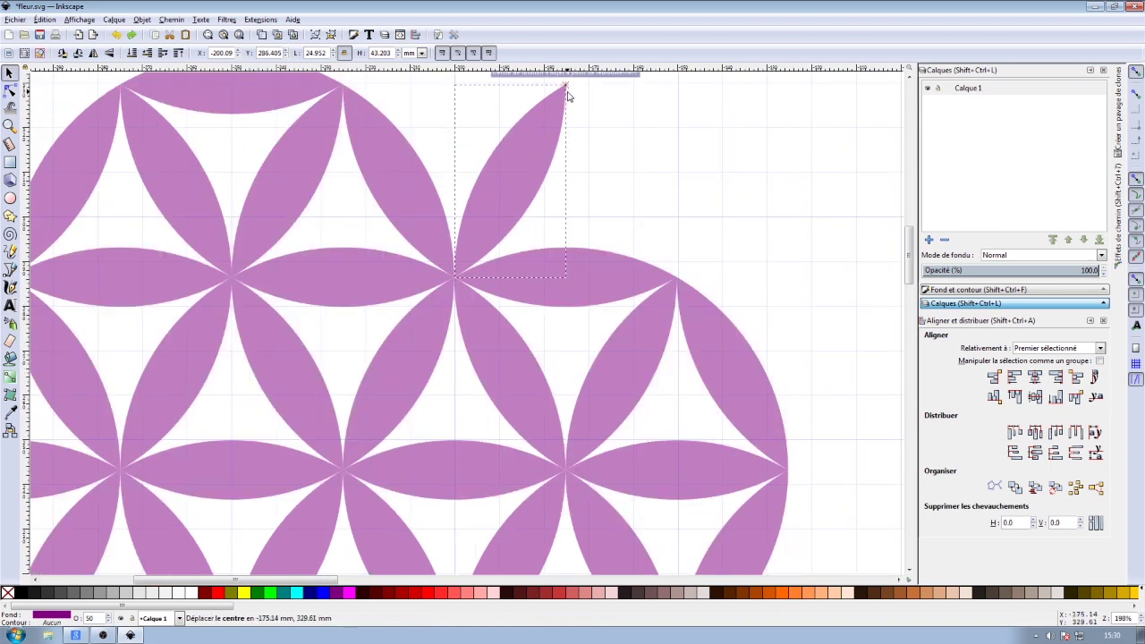
pyautogui.scroll(2, 523, 142)
pyautogui.hscroll(1, 523, 142)
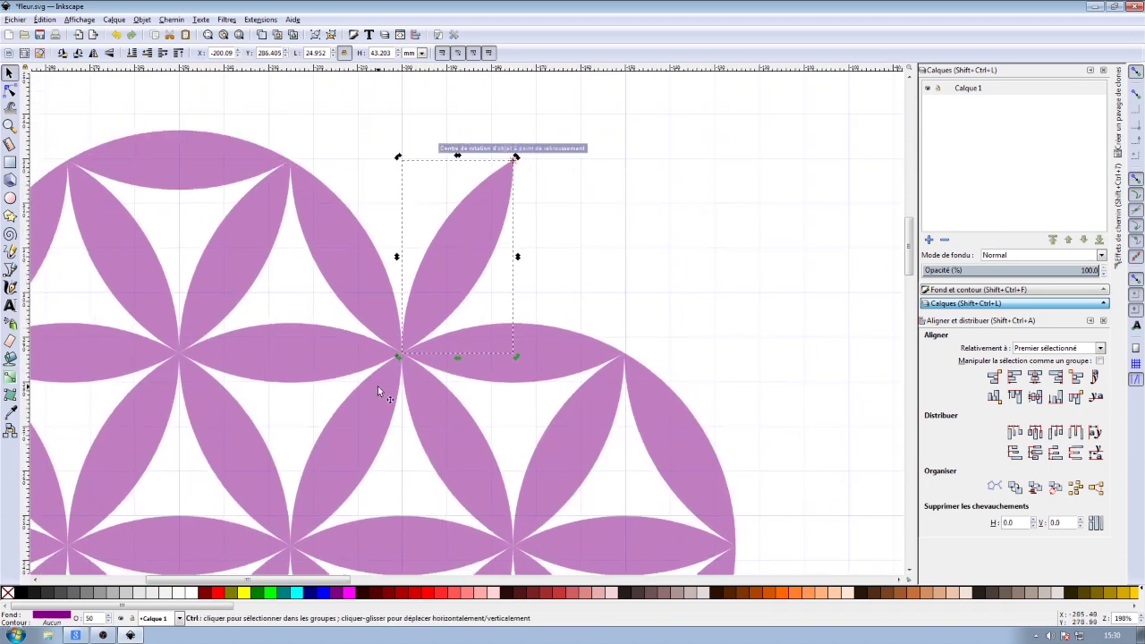
pyautogui.moveTo(398, 357); pyautogui.dragTo(609, 351)
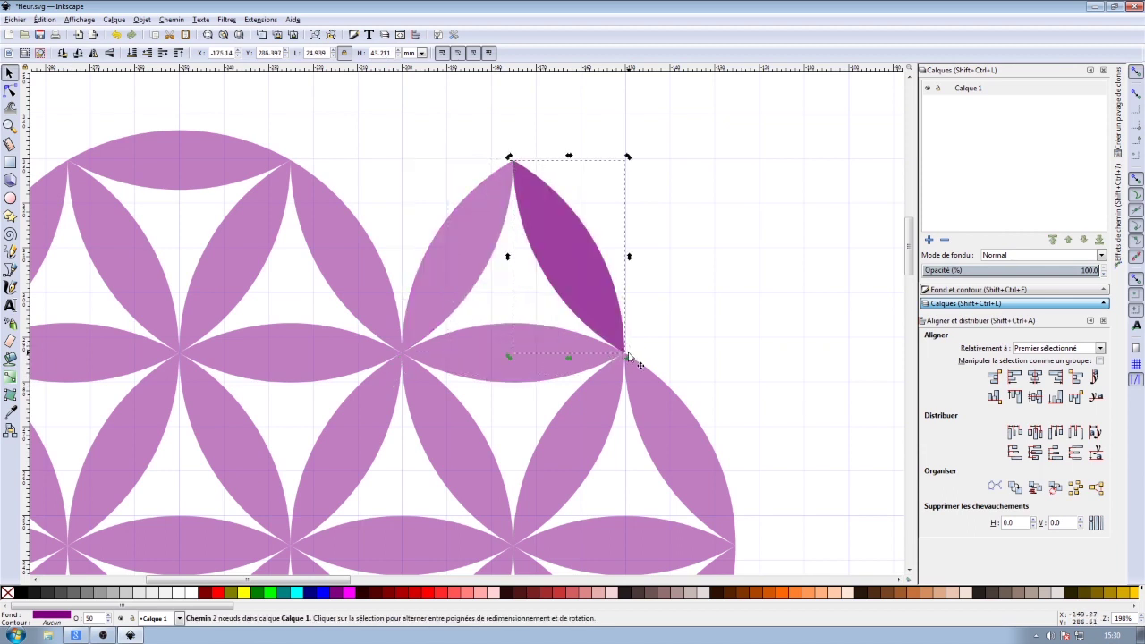
pyautogui.moveTo(628, 358); pyautogui.dragTo(261, 227)
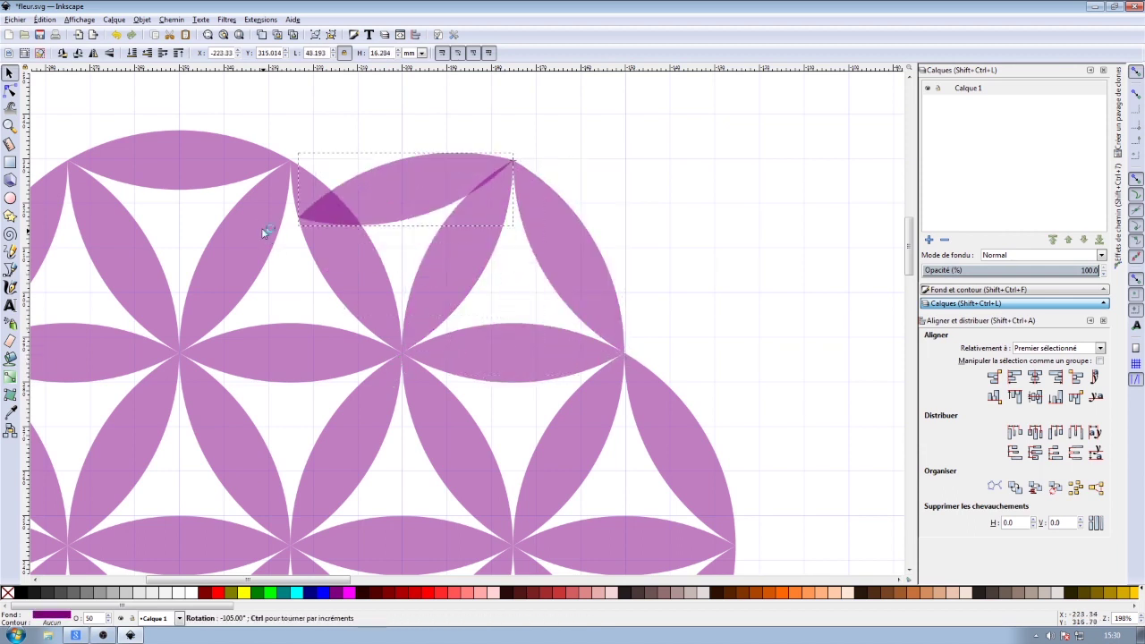
# Group the three trimmed petals, centre rotation on the flower, and rotate a copy to top-left
pyautogui.keyDown('shift'); pyautogui.click(562, 221); pyautogui.keyUp('shift')
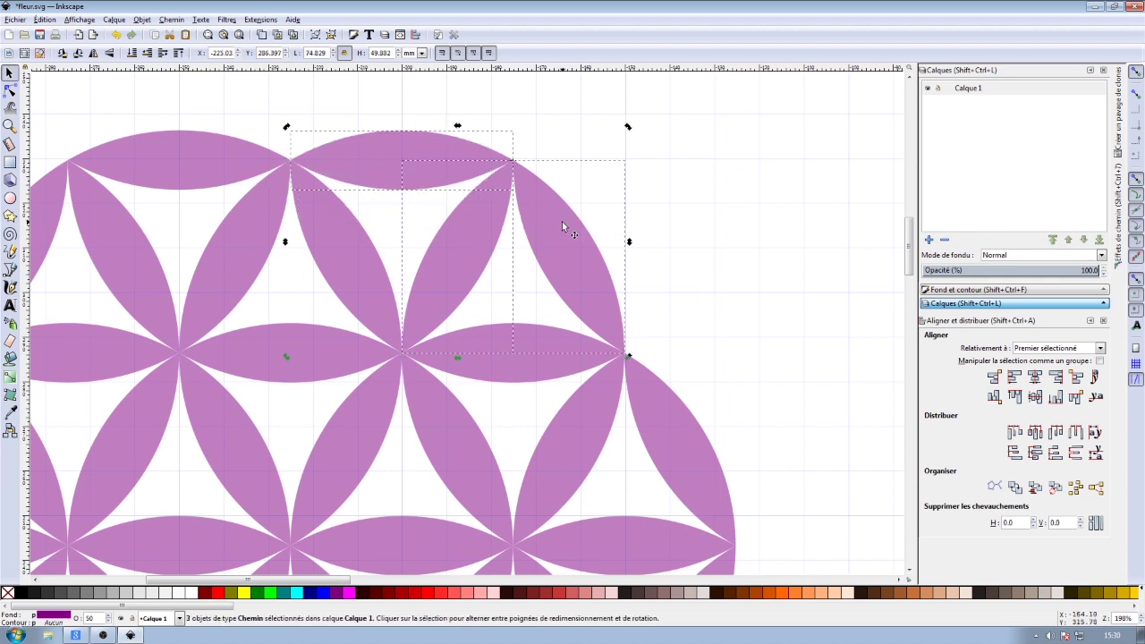
pyautogui.click(317, 39)
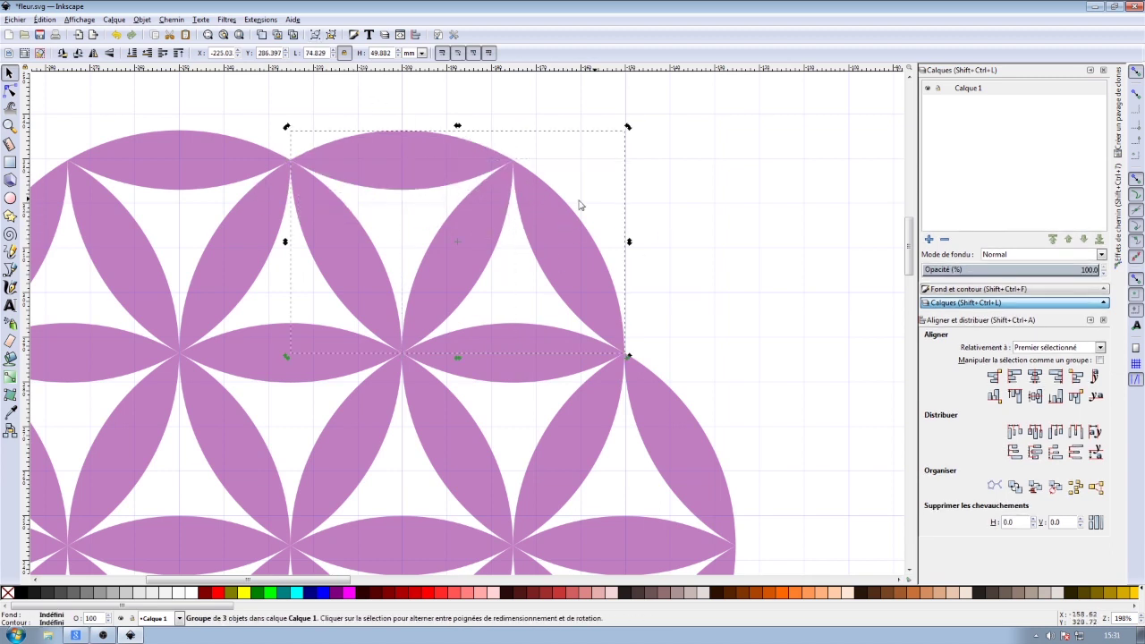
pyautogui.hscroll(-4, 536, 179)
pyautogui.keyDown('ctrl'); pyautogui.scroll(-1, 703, 197); pyautogui.keyUp('ctrl')
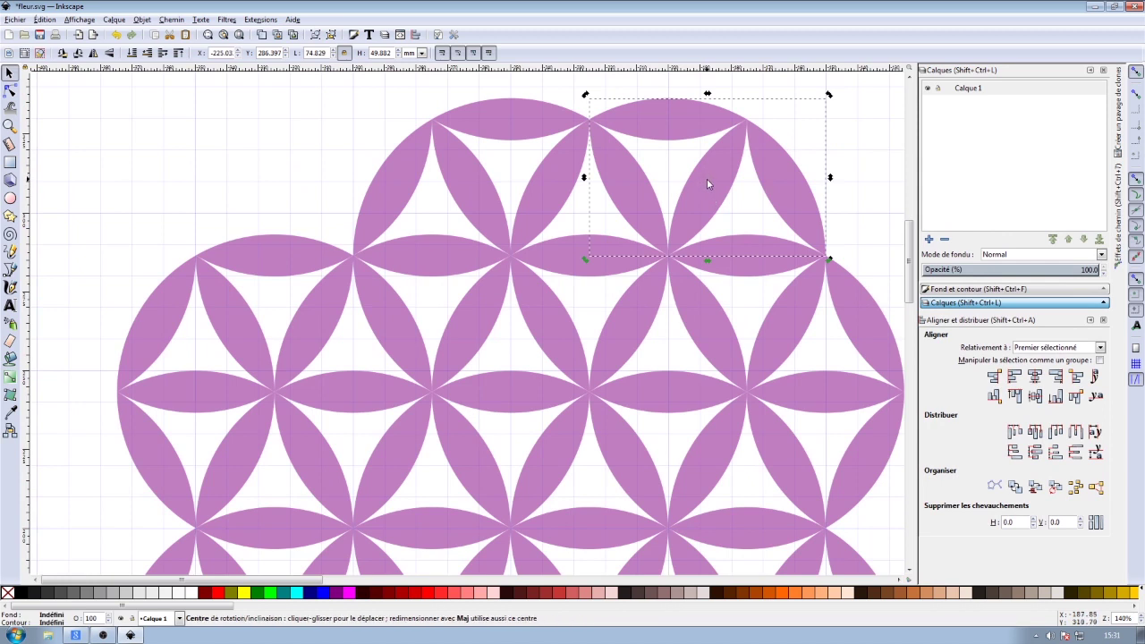
pyautogui.moveTo(705, 180); pyautogui.dragTo(510, 527)
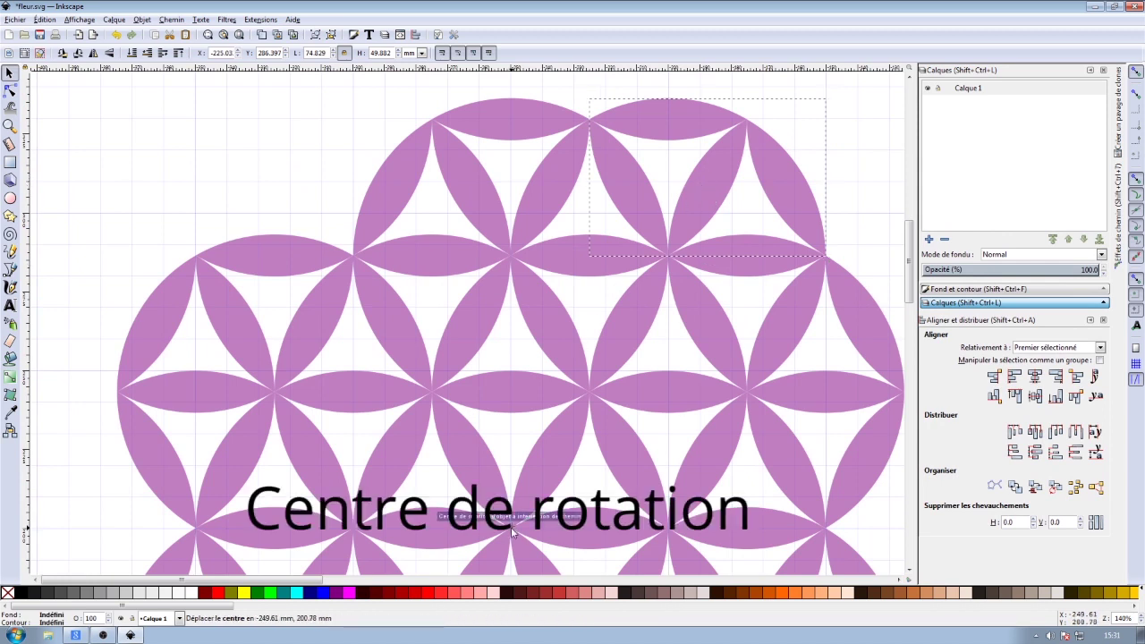
pyautogui.keyDown('ctrl'); pyautogui.scroll(-3, 618, 314); pyautogui.keyUp('ctrl')
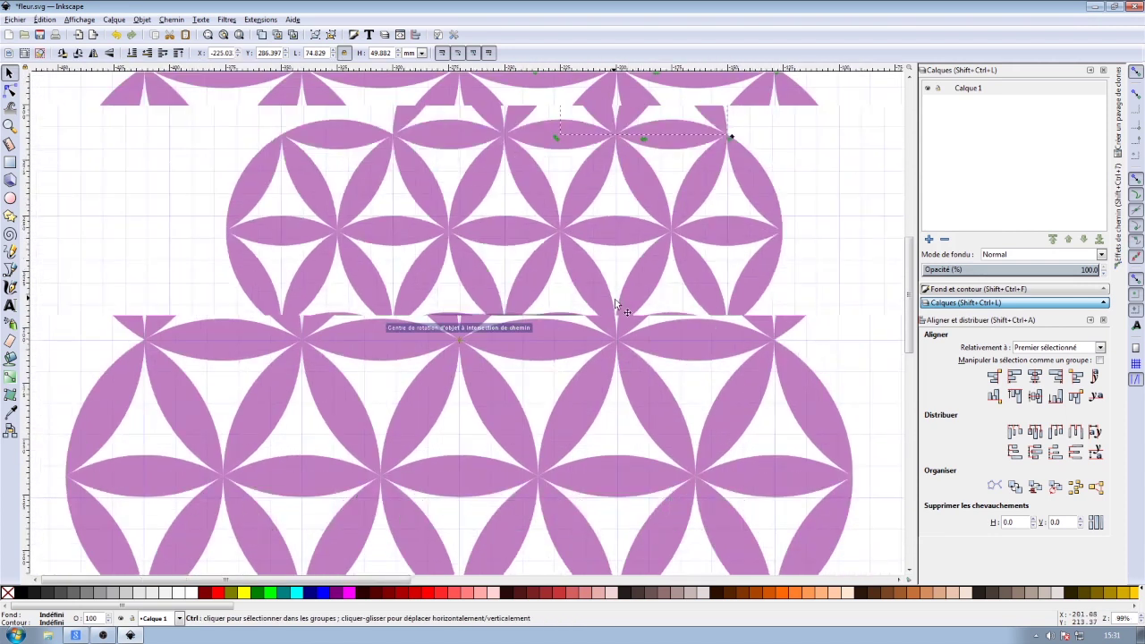
pyautogui.scroll(1, 618, 315)
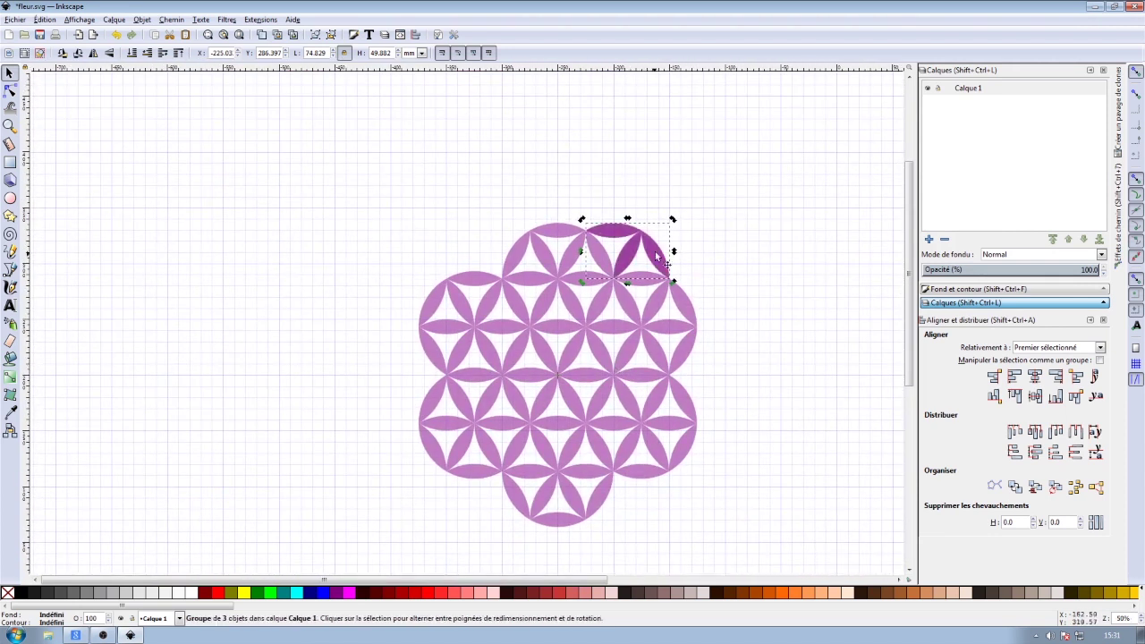
pyautogui.moveTo(672, 219); pyautogui.dragTo(497, 227)
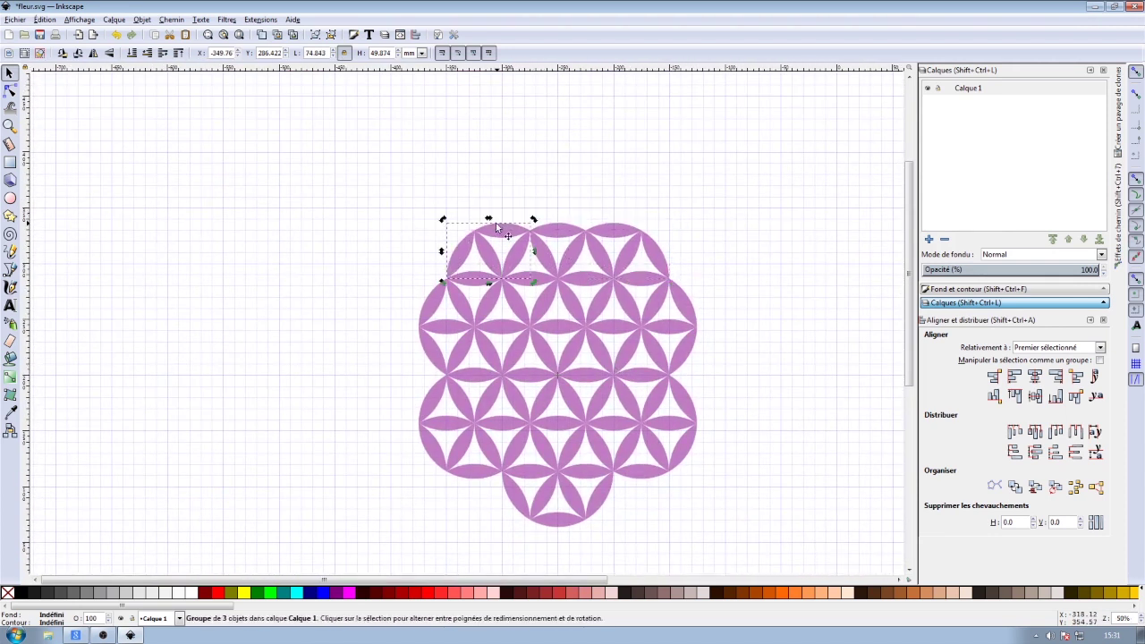
# Deselect everything and save the drawing
pyautogui.press('Escape')
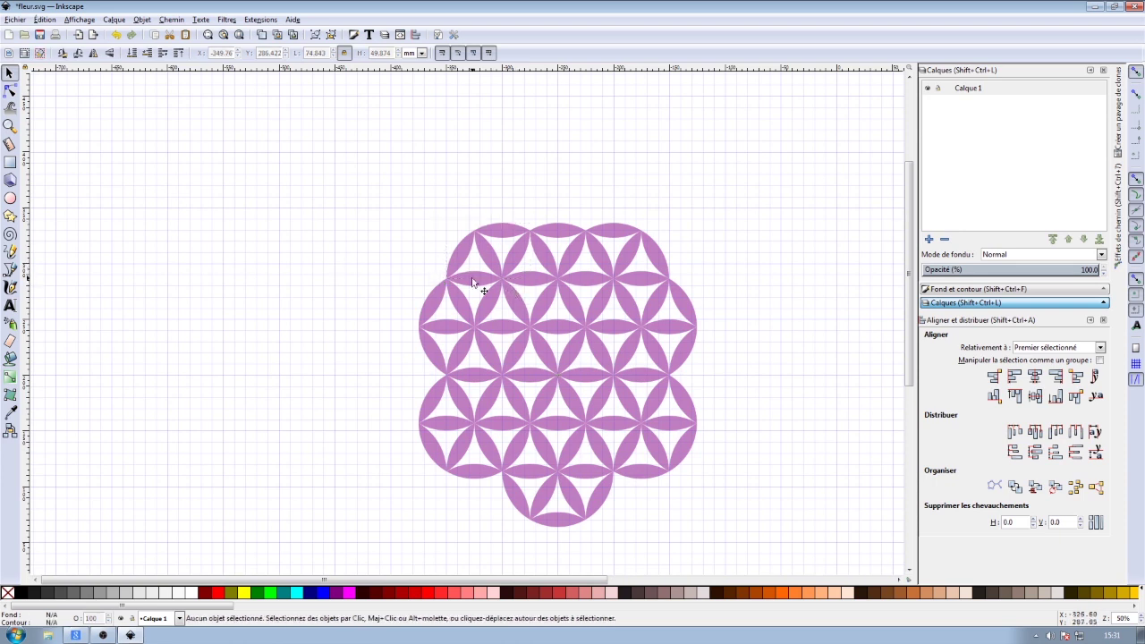
pyautogui.click(15, 18)
pyautogui.click(41, 98)
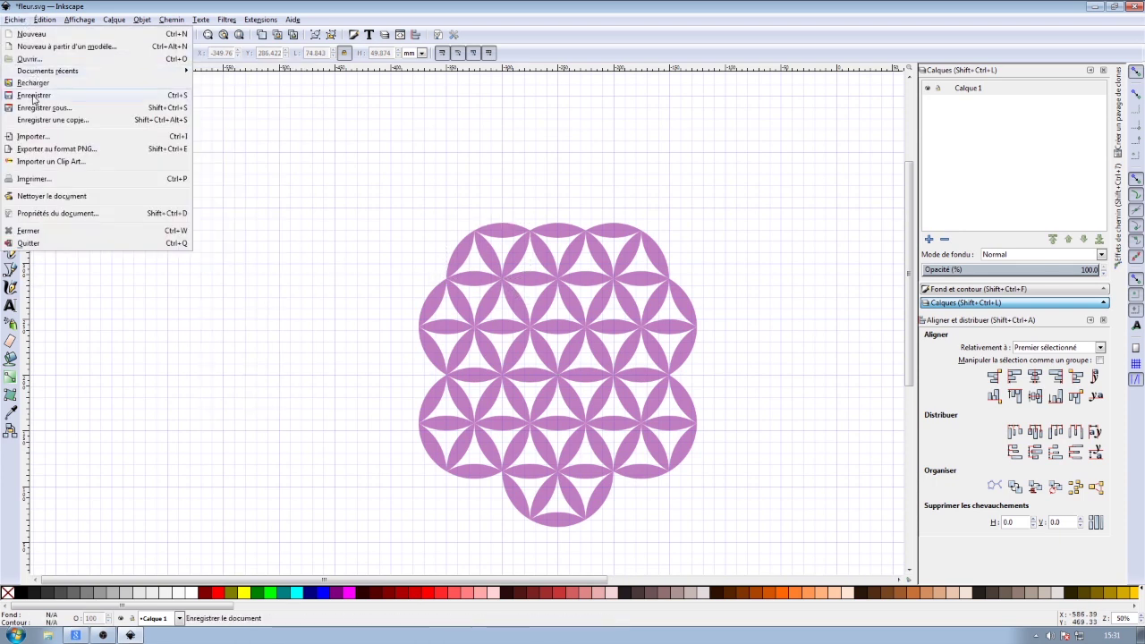
# Duplicate both top petal groups and rotate the copies into the remaining edge cells
pyautogui.click(476, 232)
pyautogui.keyDown('shift'); pyautogui.click(642, 241); pyautogui.keyUp('shift')
pyautogui.hotkey('ctrl', 'd')
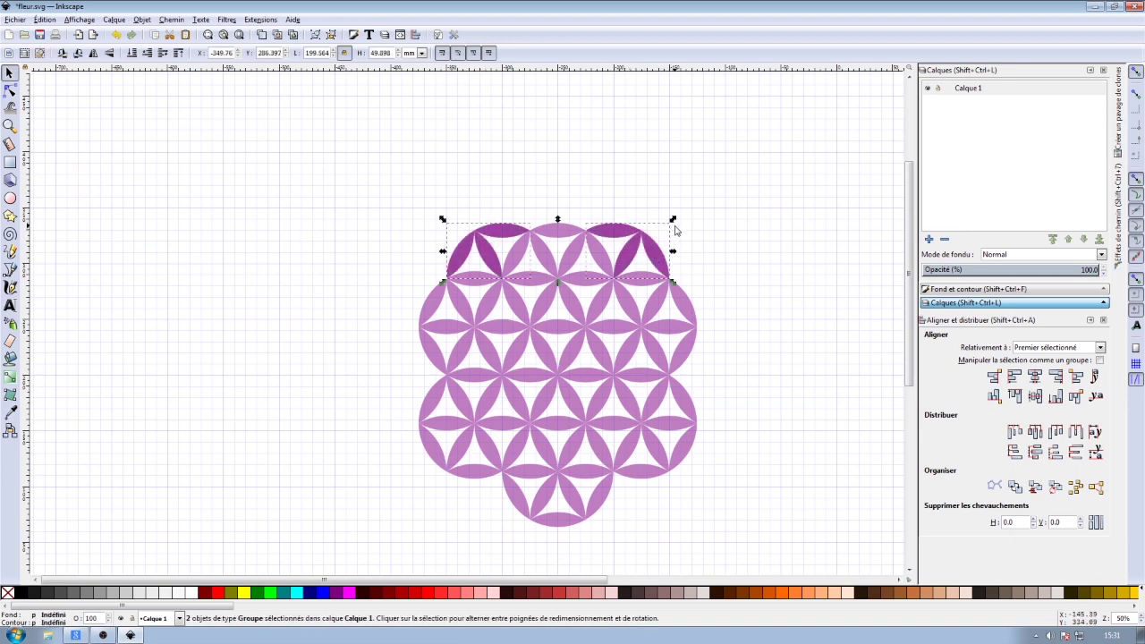
pyautogui.click(642, 245)
pyautogui.moveTo(672, 219)
pyautogui.mouseDown()
pyautogui.moveTo(749, 320)
pyautogui.moveTo(679, 554)
pyautogui.mouseUp()
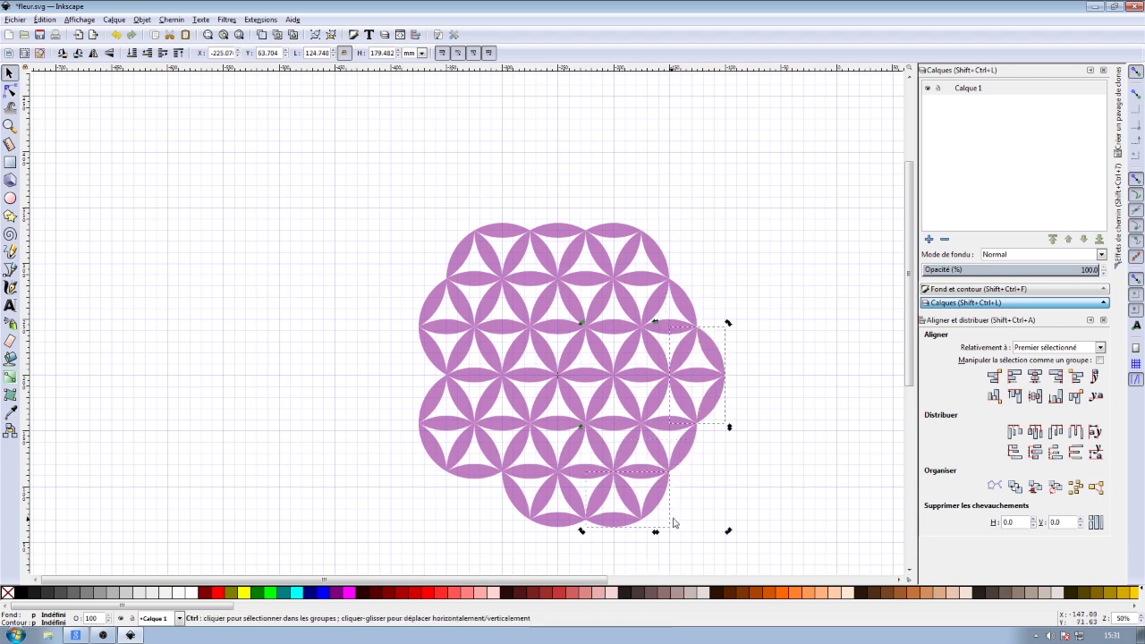
pyautogui.moveTo(728, 325); pyautogui.dragTo(694, 429)
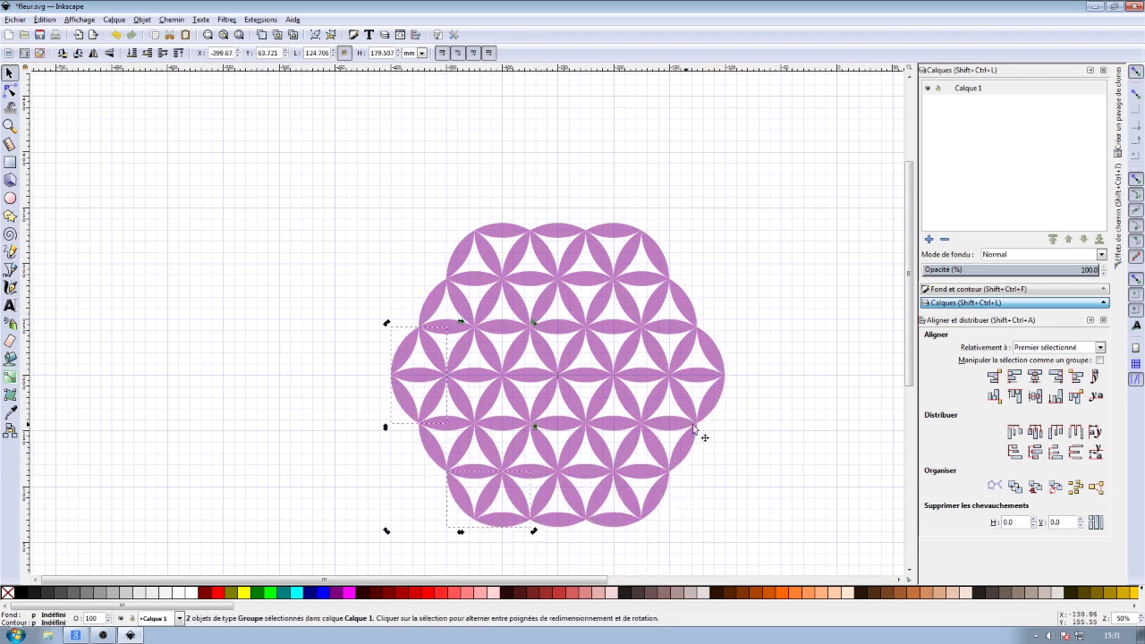
# Ungroup the whole flower into separate petal paths and select them all
pyautogui.moveTo(204, 148); pyautogui.dragTo(664, 545)
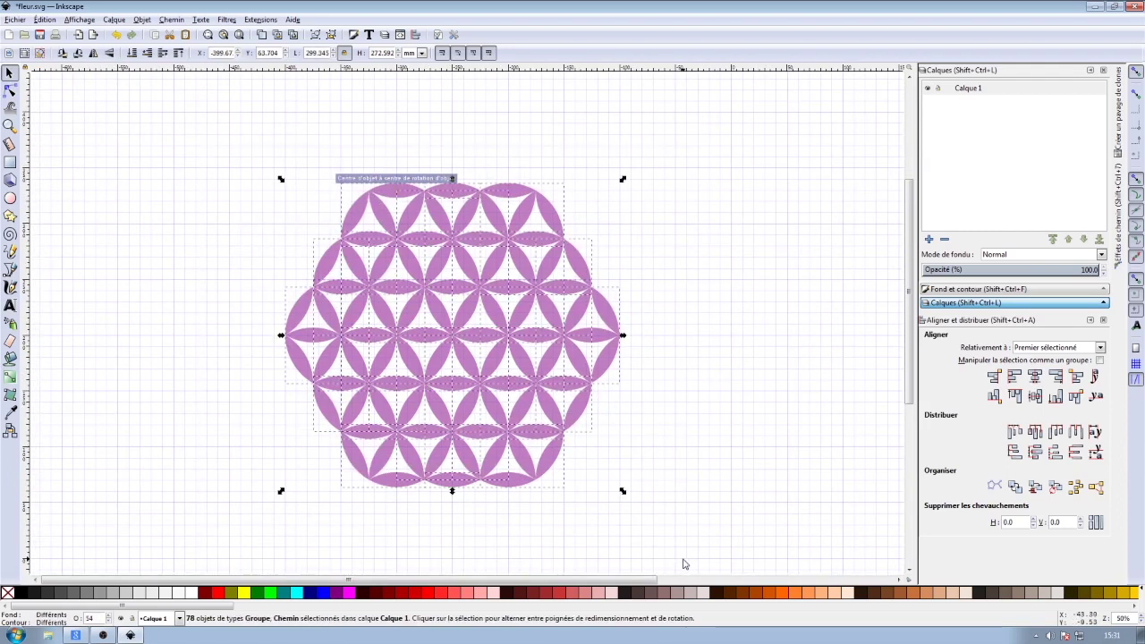
pyautogui.click(331, 35)
pyautogui.click(331, 35)
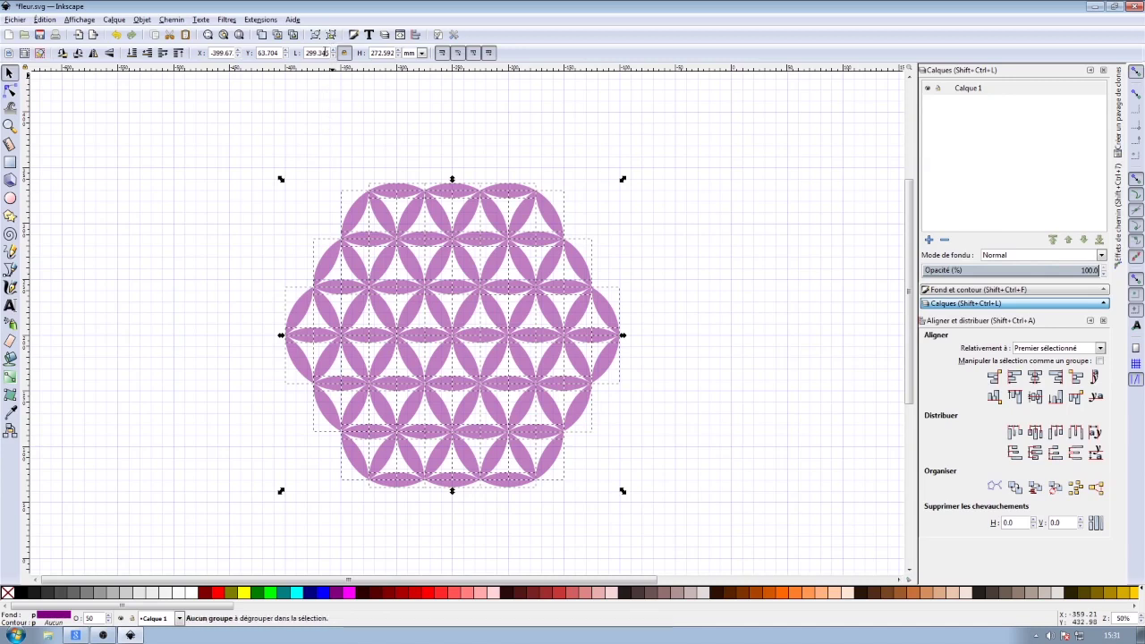
pyautogui.click(327, 86)
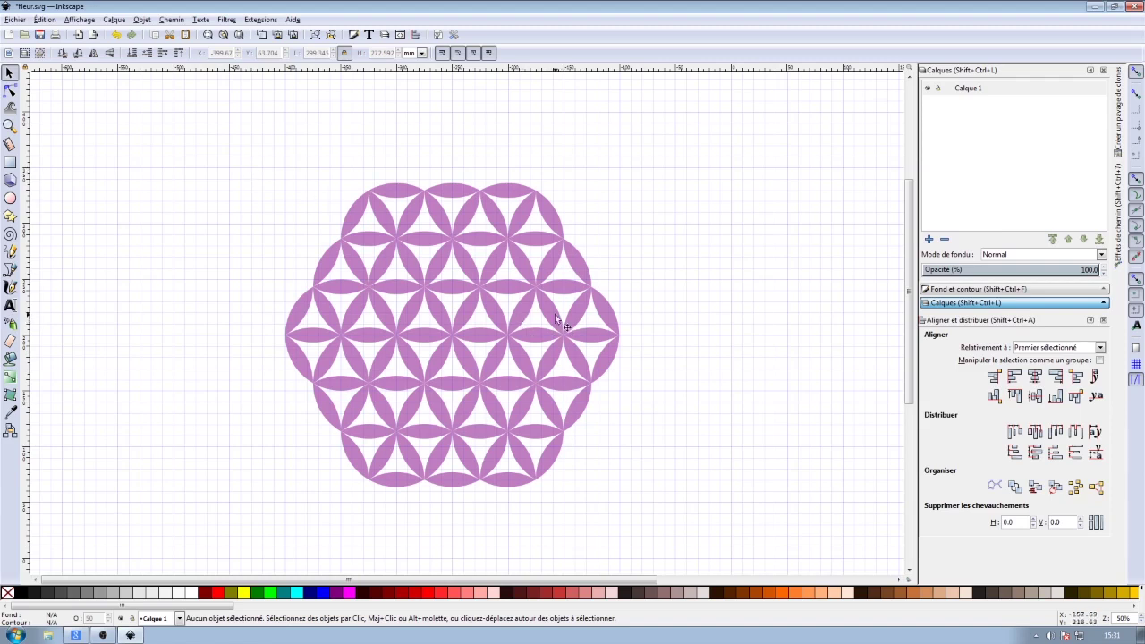
pyautogui.moveTo(262, 160); pyautogui.dragTo(701, 522)
# Combine all the selected petal paths into one single path via Path > Combine
pyautogui.click(172, 20)
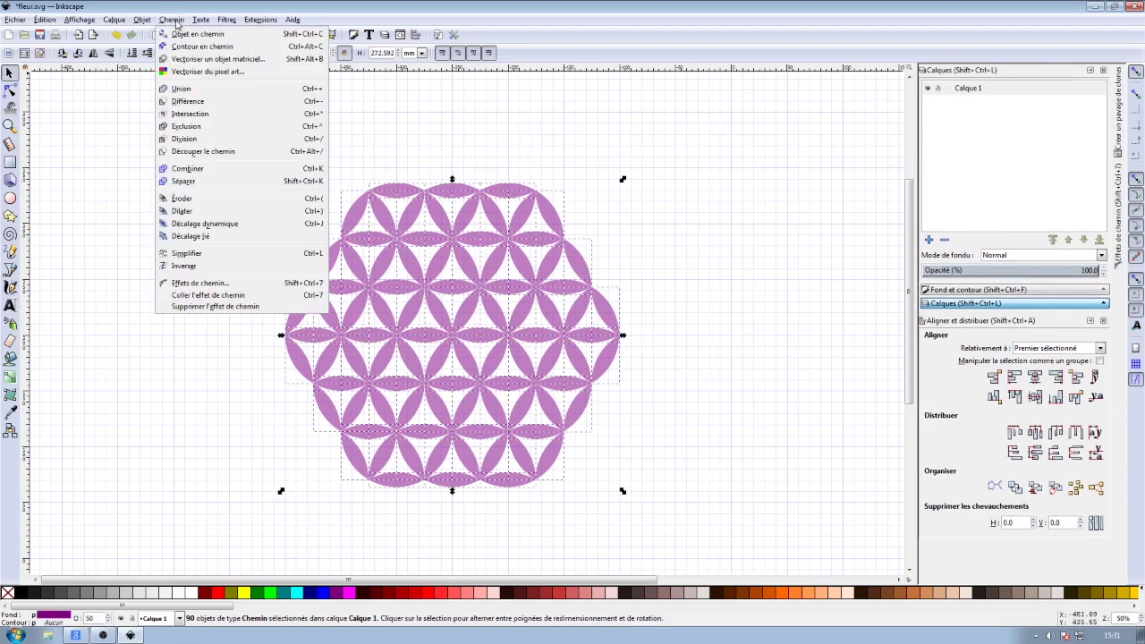
pyautogui.click(202, 170)
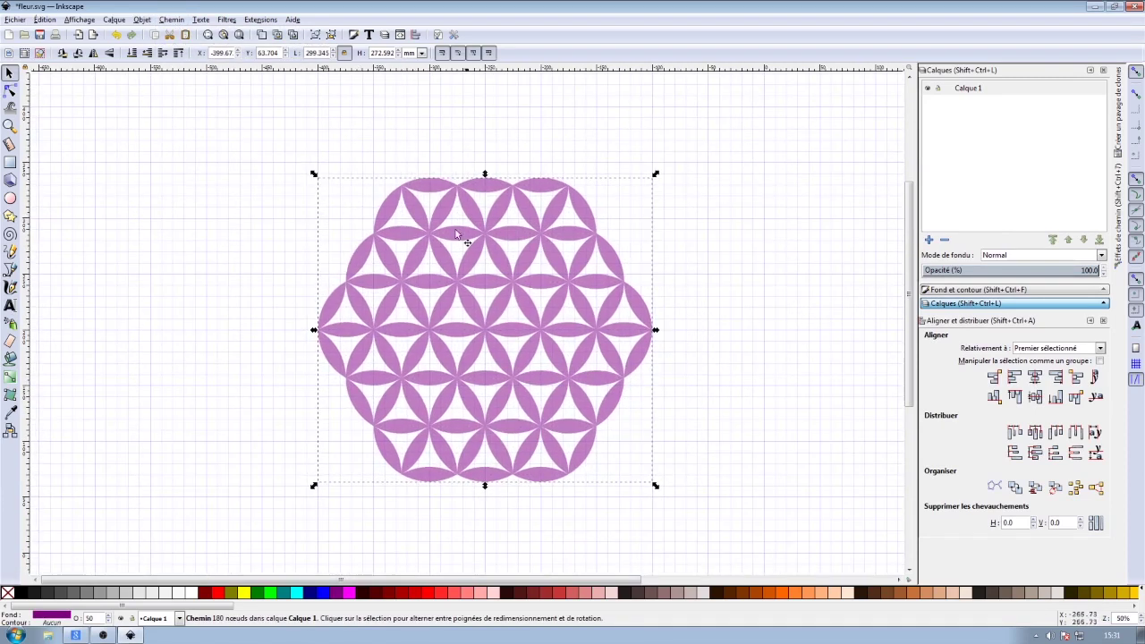
pyautogui.click(171, 19)
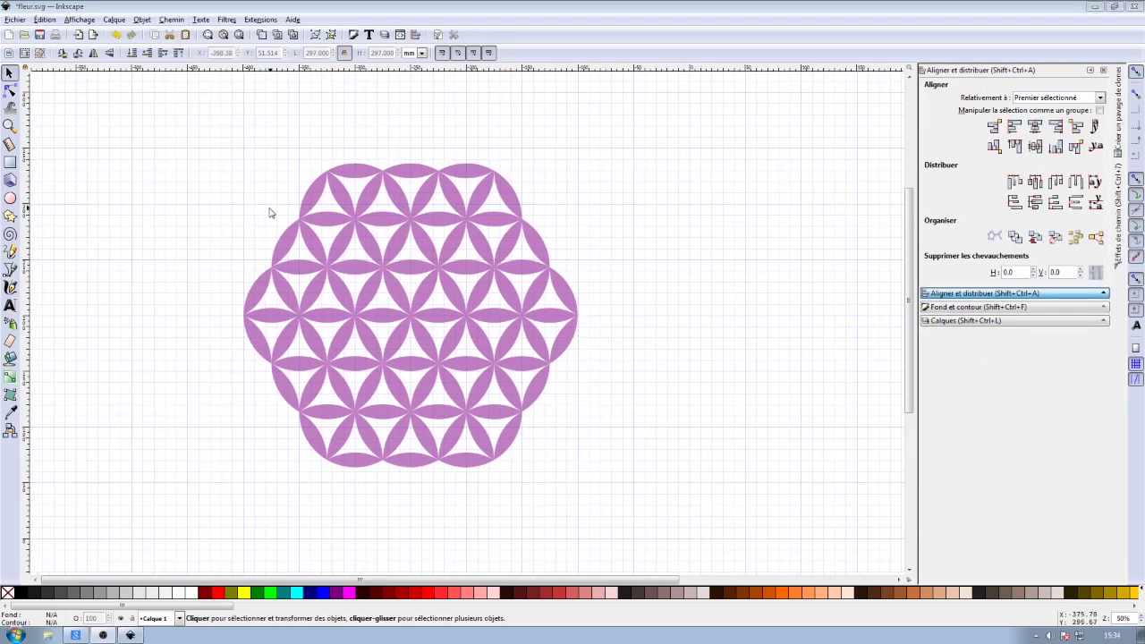
pyautogui.click(296, 234)
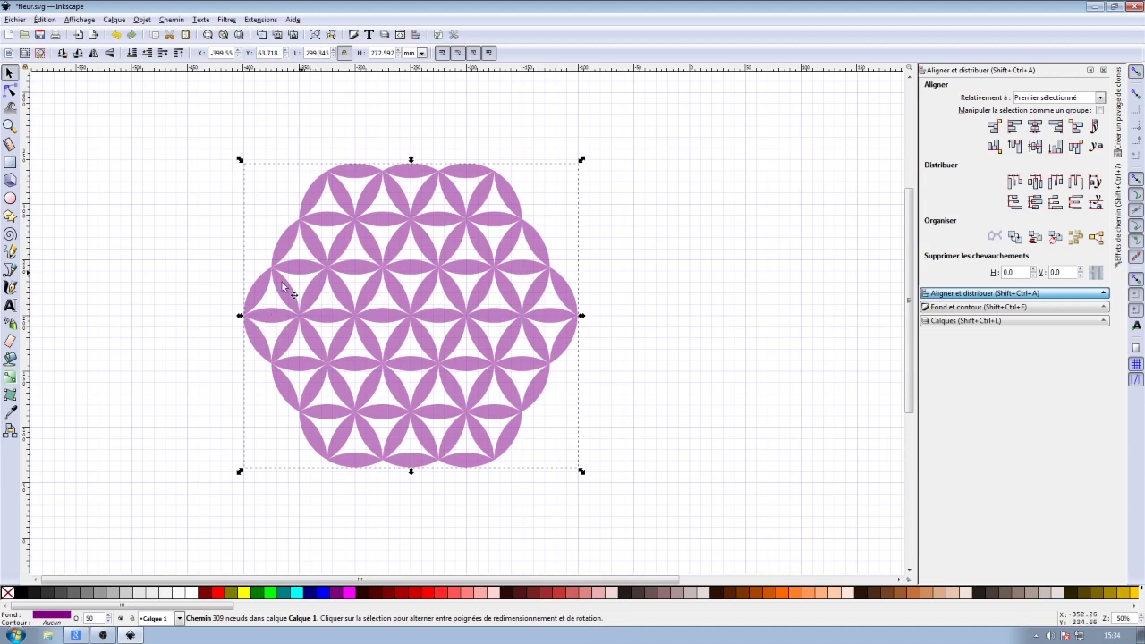
pyautogui.keyDown('ctrl'); pyautogui.scroll(1, 233, 331); pyautogui.keyUp('ctrl')
pyautogui.keyDown('ctrl'); pyautogui.scroll(4, 233, 331); pyautogui.keyUp('ctrl')
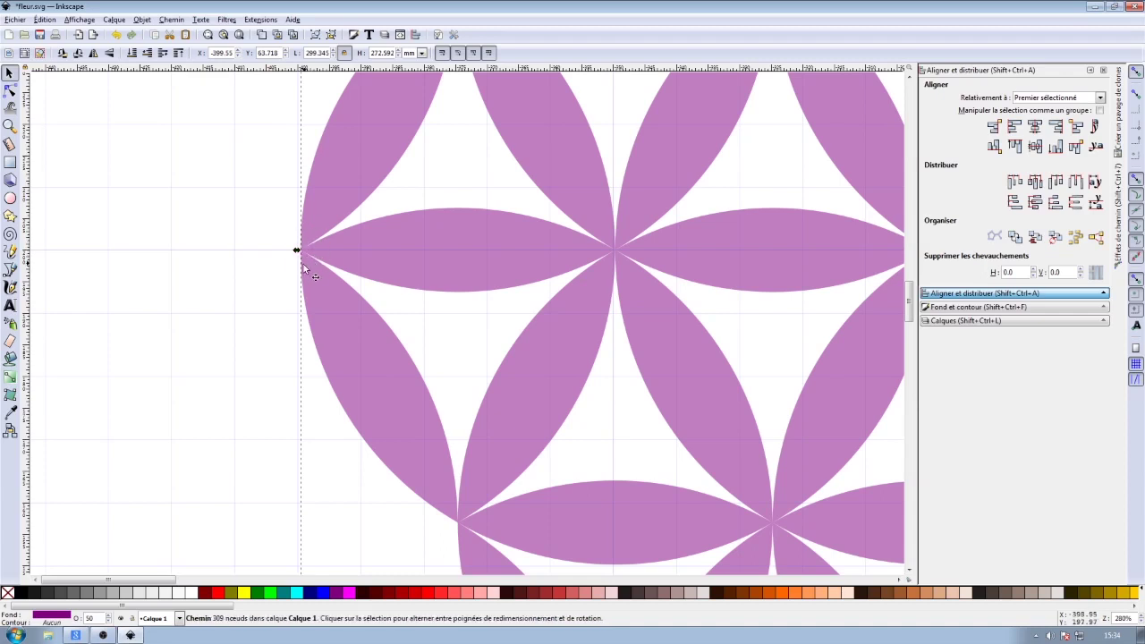
pyautogui.keyDown('ctrl'); pyautogui.scroll(-5, 303, 261); pyautogui.keyUp('ctrl')
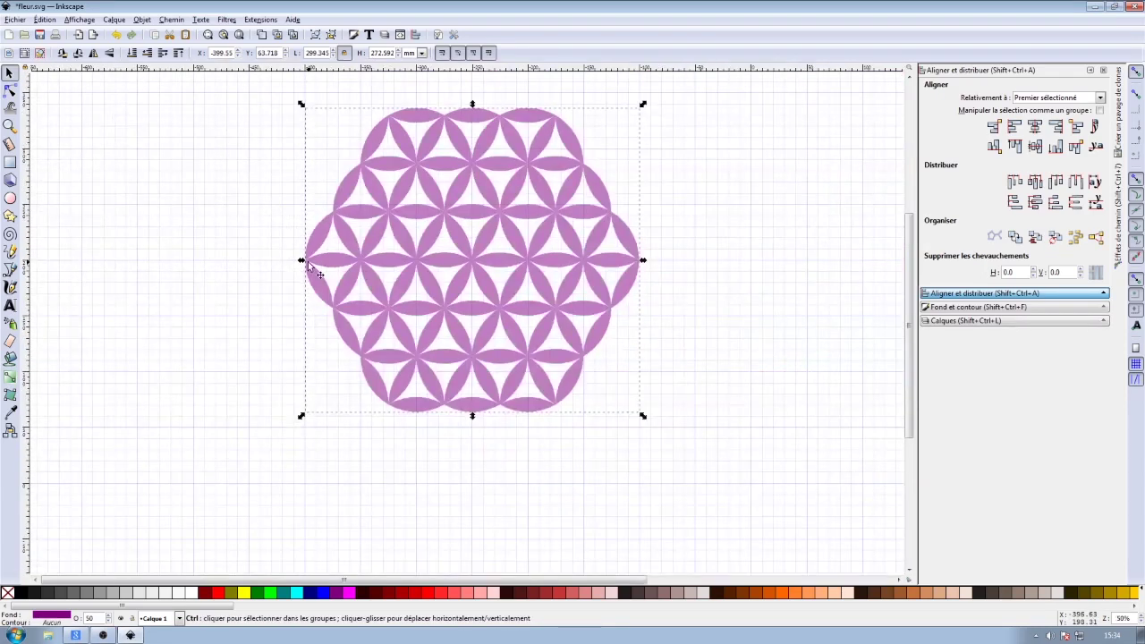
# Draw a 298 mm circle filled dark red and place it over the flower
pyautogui.click(11, 199)
pyautogui.moveTo(683, 248); pyautogui.dragTo(820, 368)
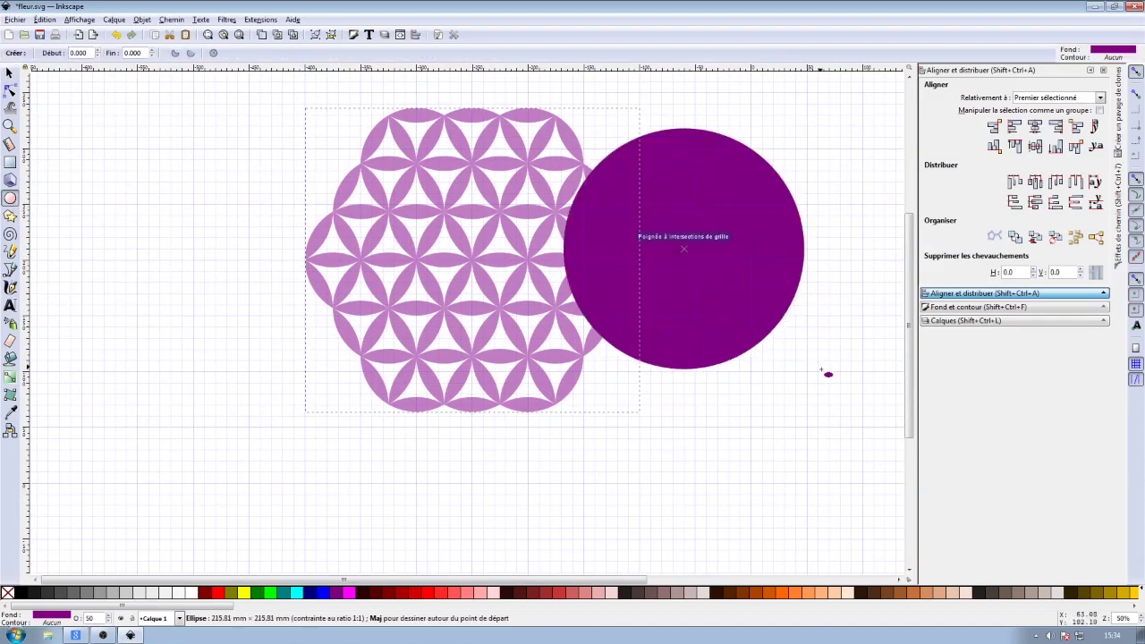
pyautogui.press('s')
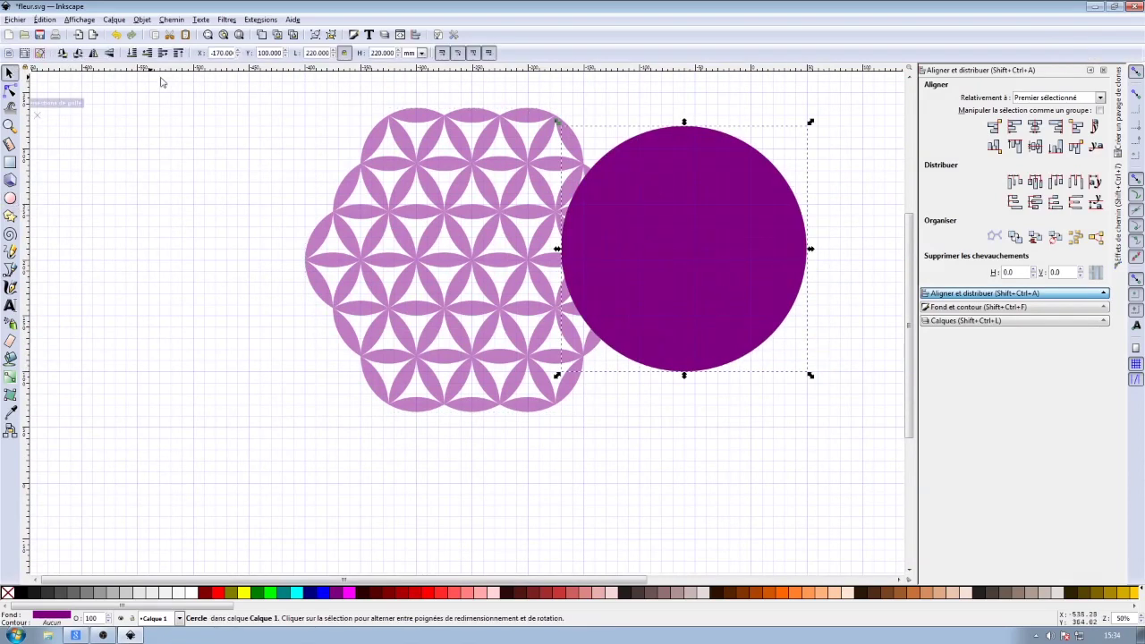
pyautogui.click(331, 56)
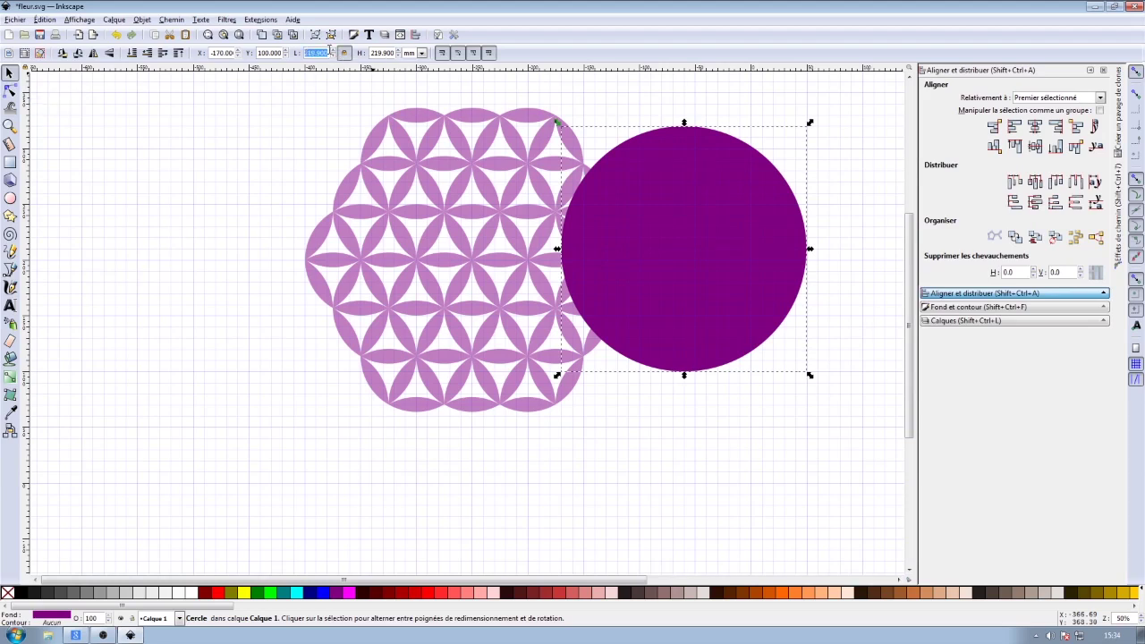
pyautogui.write('298')
pyautogui.press('Return')
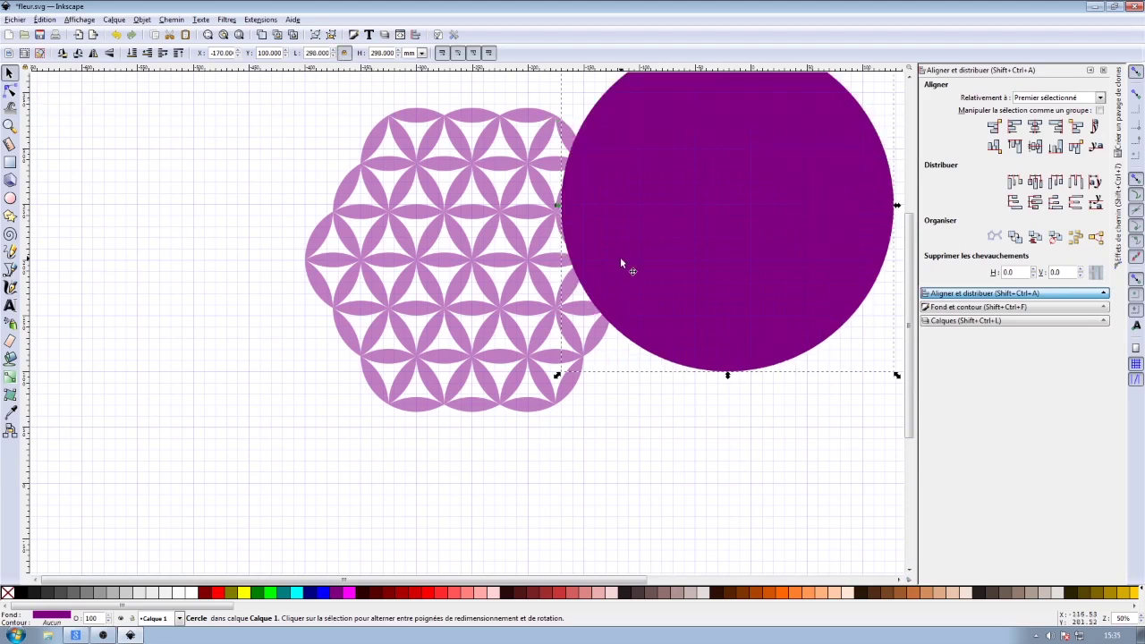
pyautogui.moveTo(671, 186); pyautogui.dragTo(454, 243)
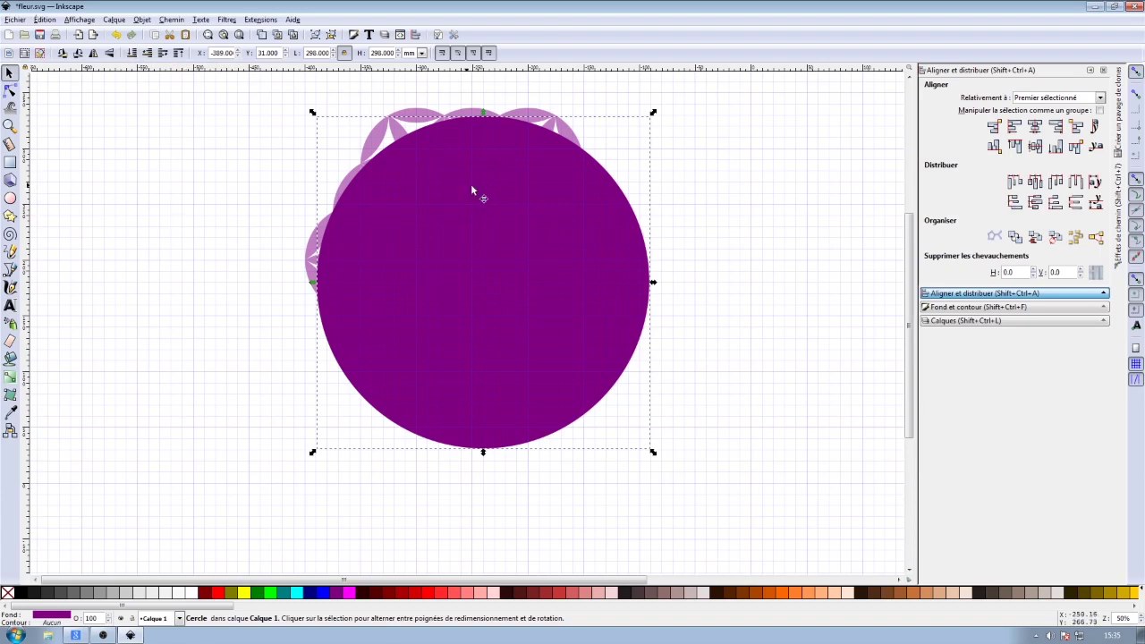
pyautogui.click(519, 592)
pyautogui.moveTo(607, 364); pyautogui.dragTo(597, 353)
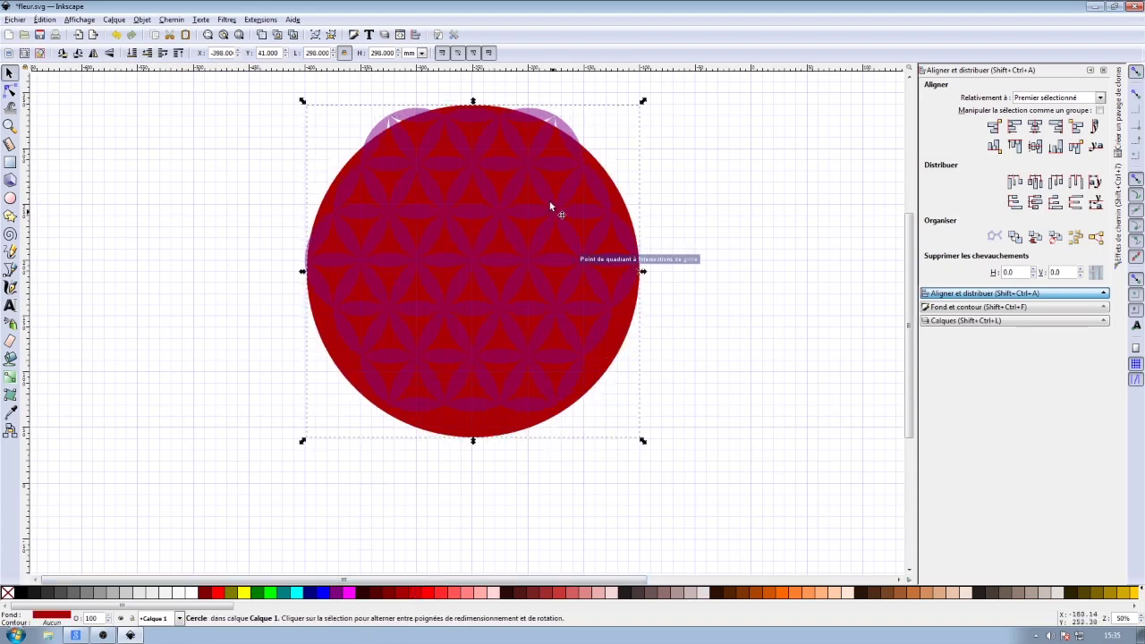
# Centre the red circle and flower pattern both vertically and horizontally, then reselect the circle
pyautogui.keyDown('shift'); pyautogui.click(540, 108); pyautogui.keyUp('shift')
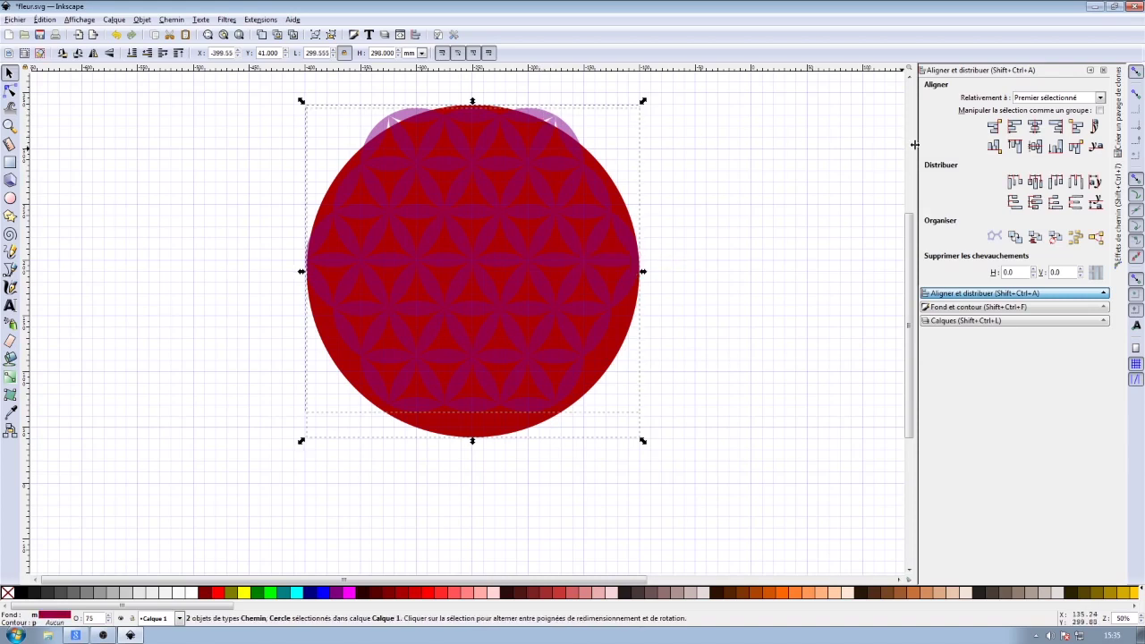
pyautogui.click(742, 153)
pyautogui.click(543, 118)
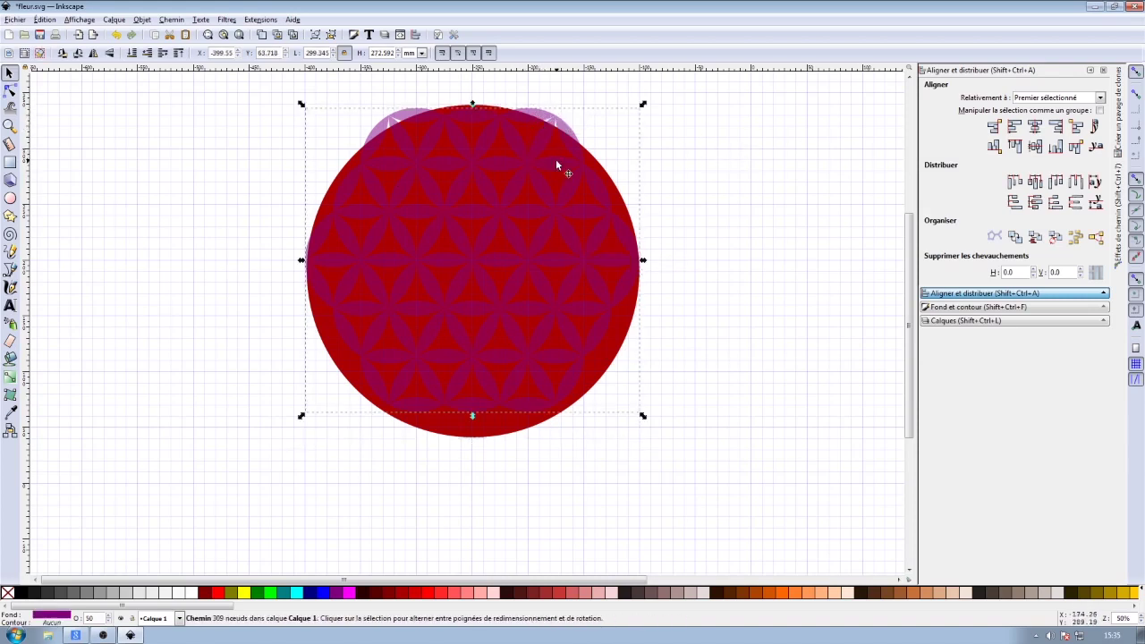
pyautogui.keyDown('shift'); pyautogui.click(628, 219); pyautogui.keyUp('shift')
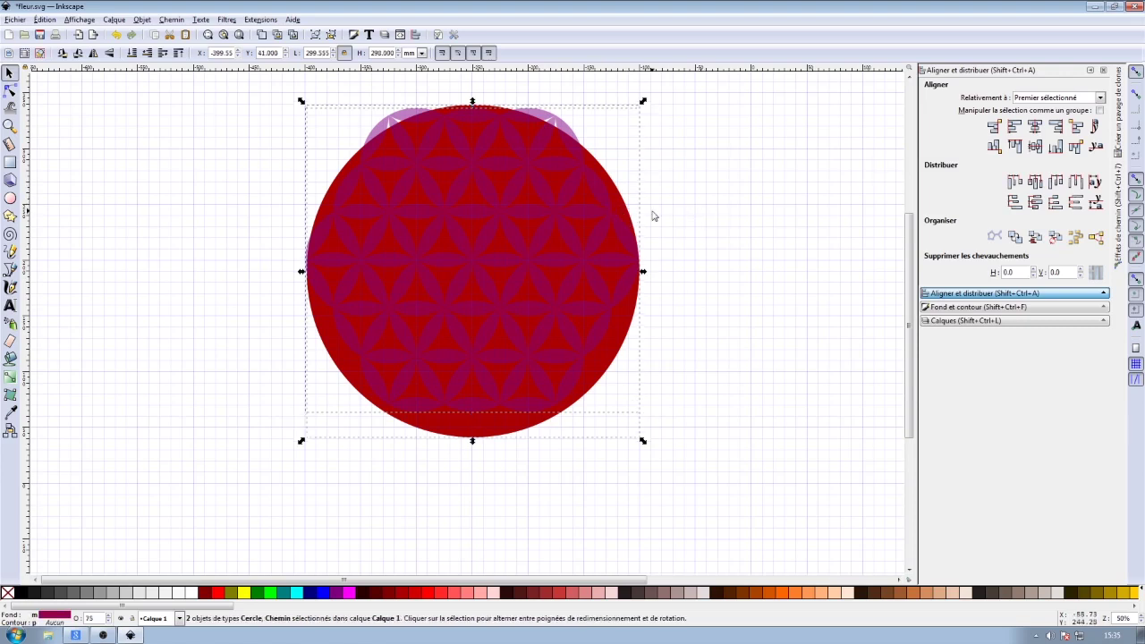
pyautogui.click(1035, 145)
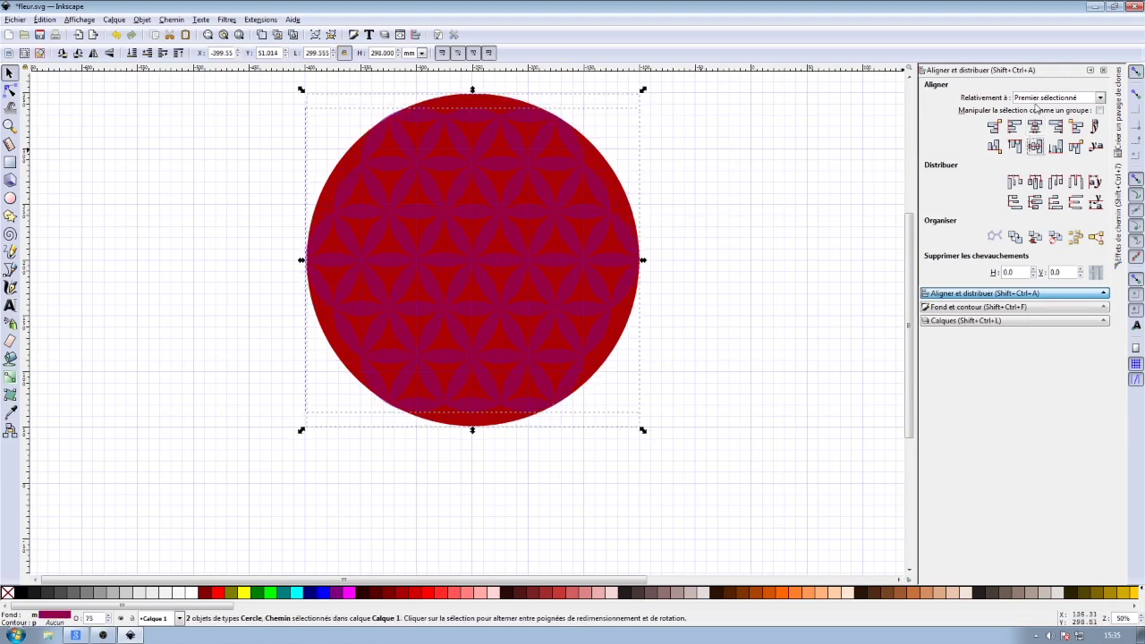
pyautogui.click(1035, 126)
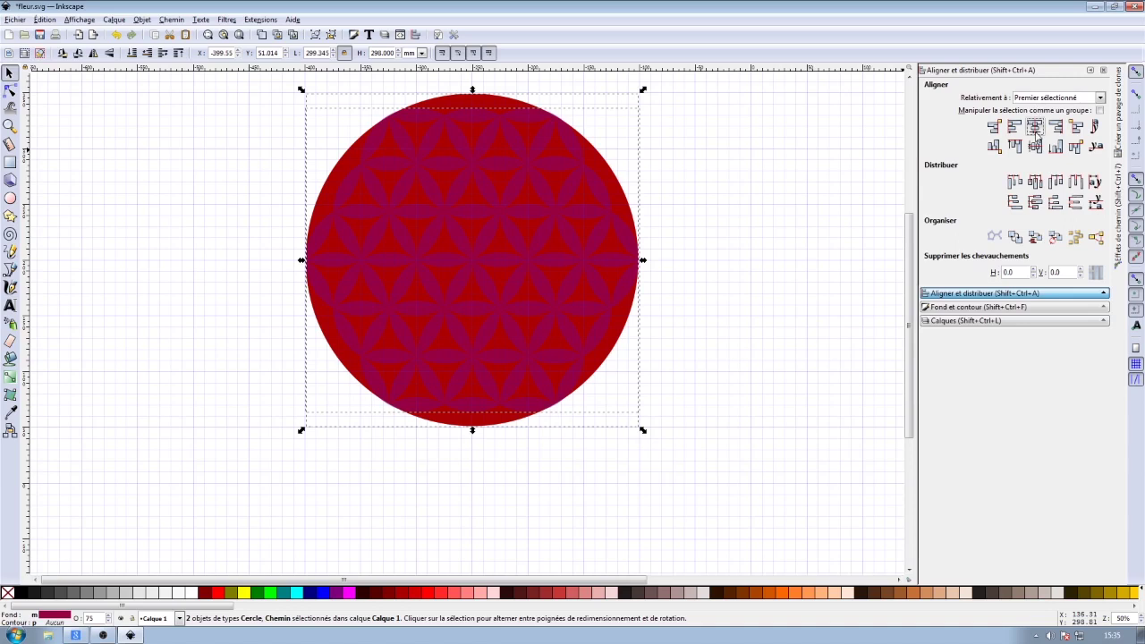
pyautogui.click(736, 227)
pyautogui.click(622, 205)
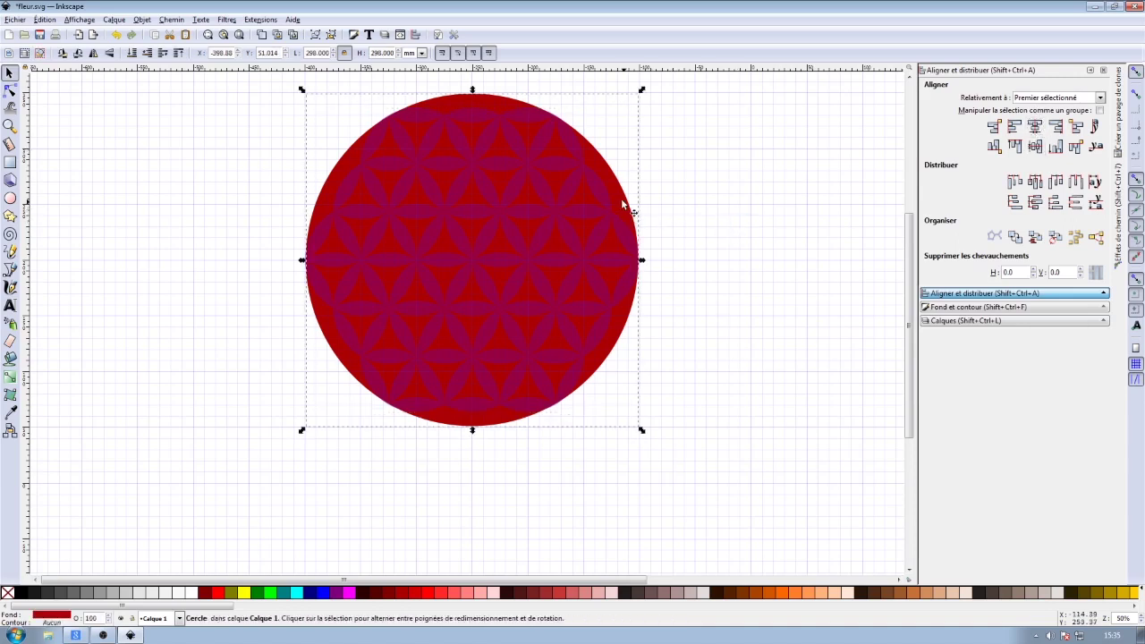
# Duplicate the red circle, enlarge it to 319.764 mm, send it to the bottom and fill it green
pyautogui.press('Home')
pyautogui.moveTo(641, 91); pyautogui.dragTo(663, 80)
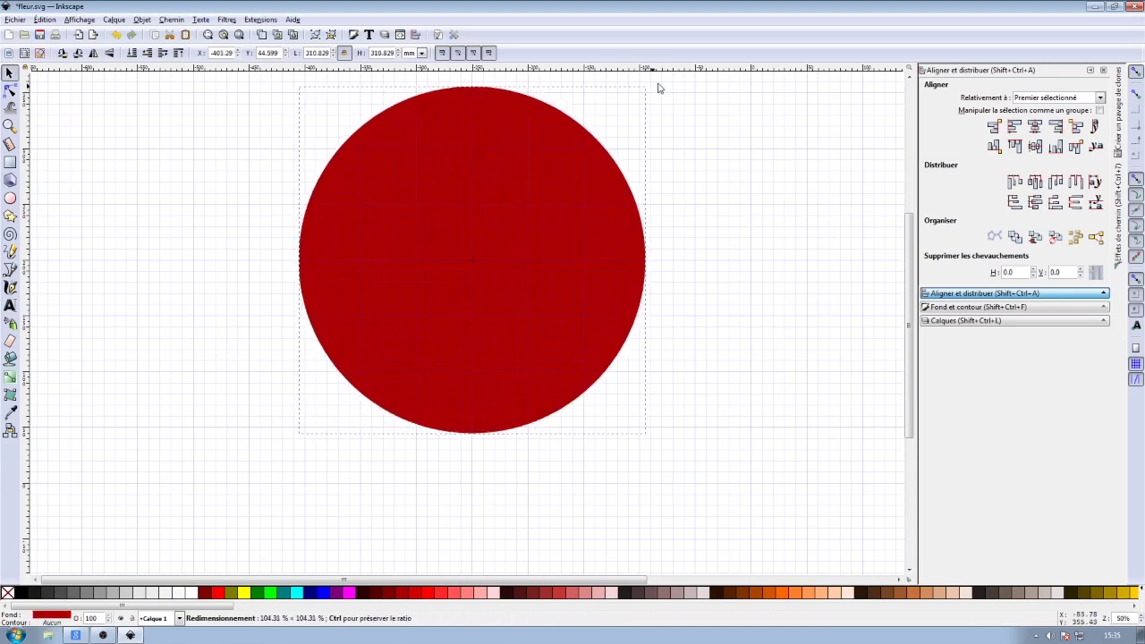
pyautogui.click(131, 54)
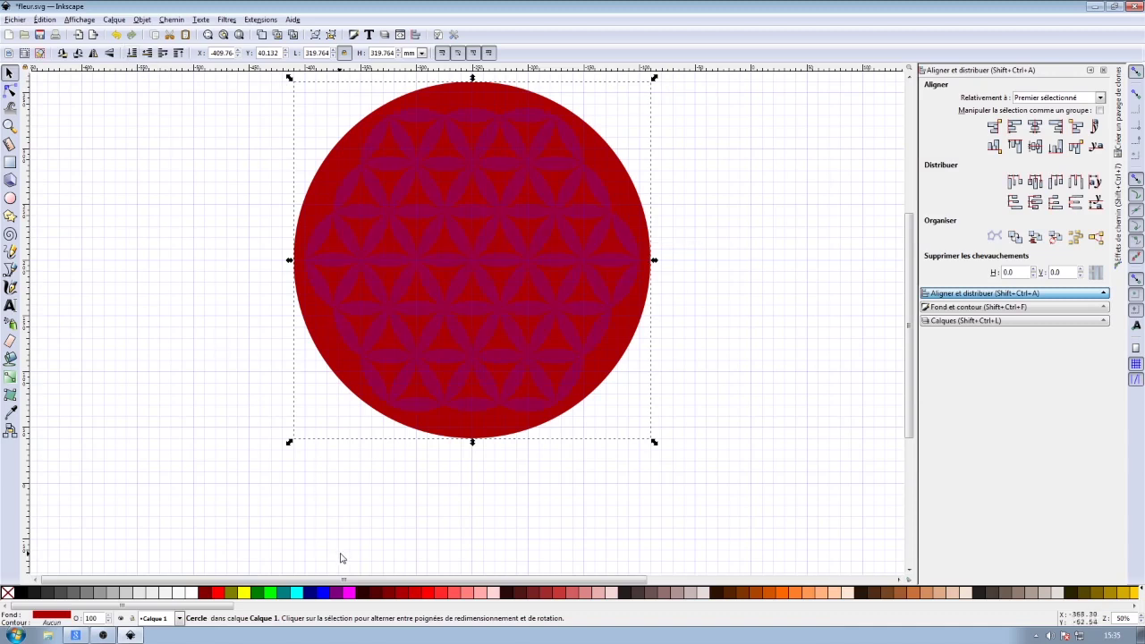
pyautogui.click(338, 592)
pyautogui.keyDown('ctrl'); pyautogui.scroll(1, 316, 240); pyautogui.keyUp('ctrl')
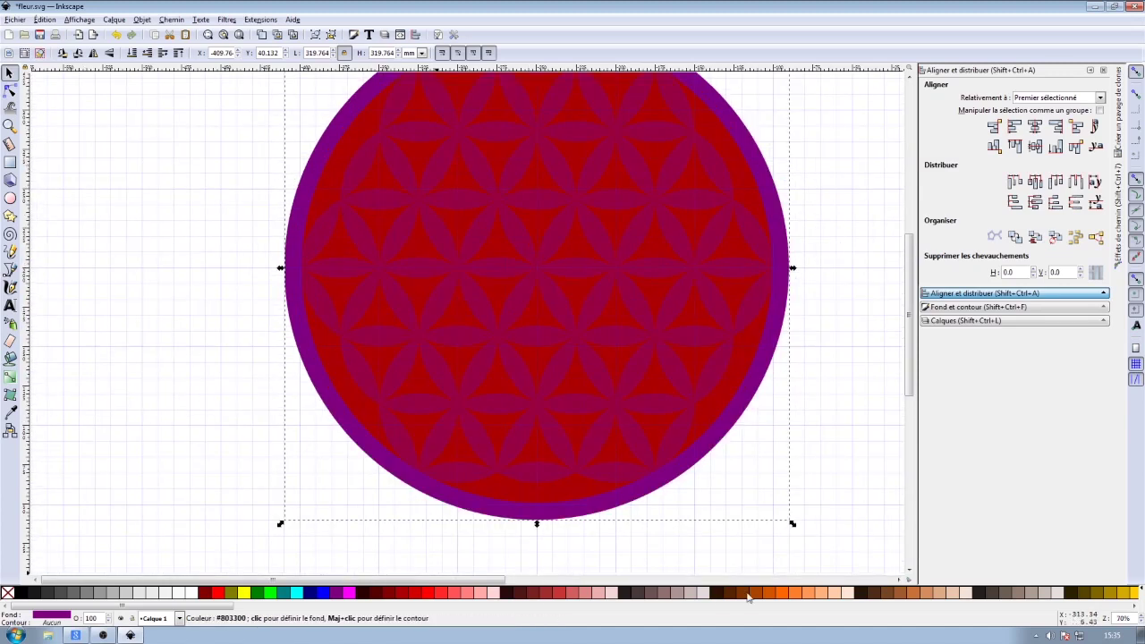
pyautogui.click(267, 593)
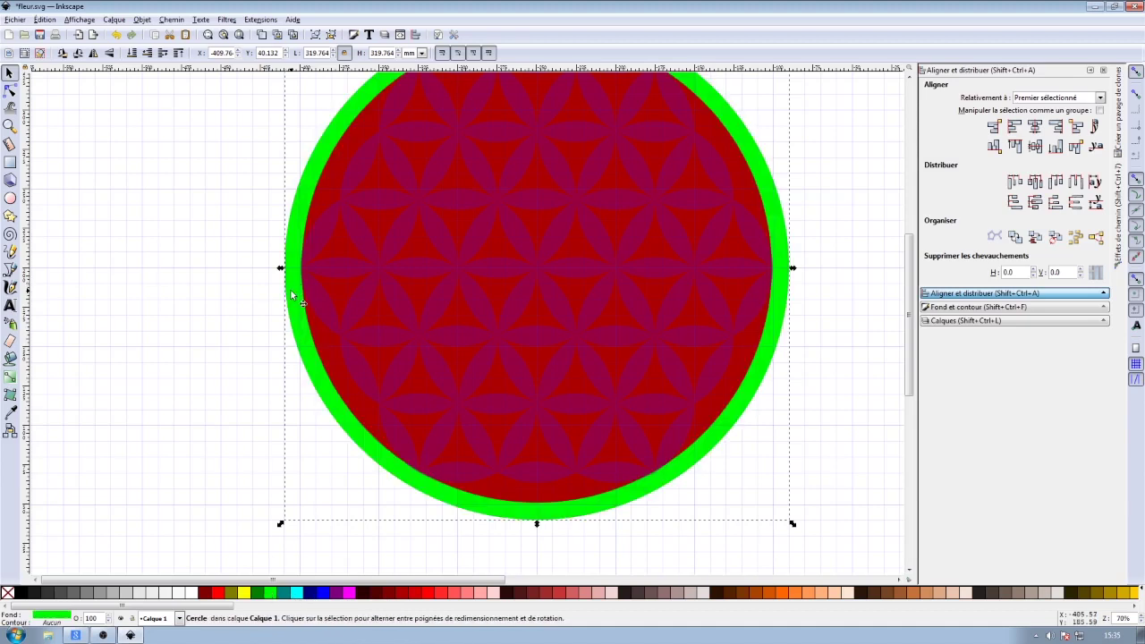
pyautogui.keyDown('shift'); pyautogui.click(340, 283); pyautogui.keyUp('shift')
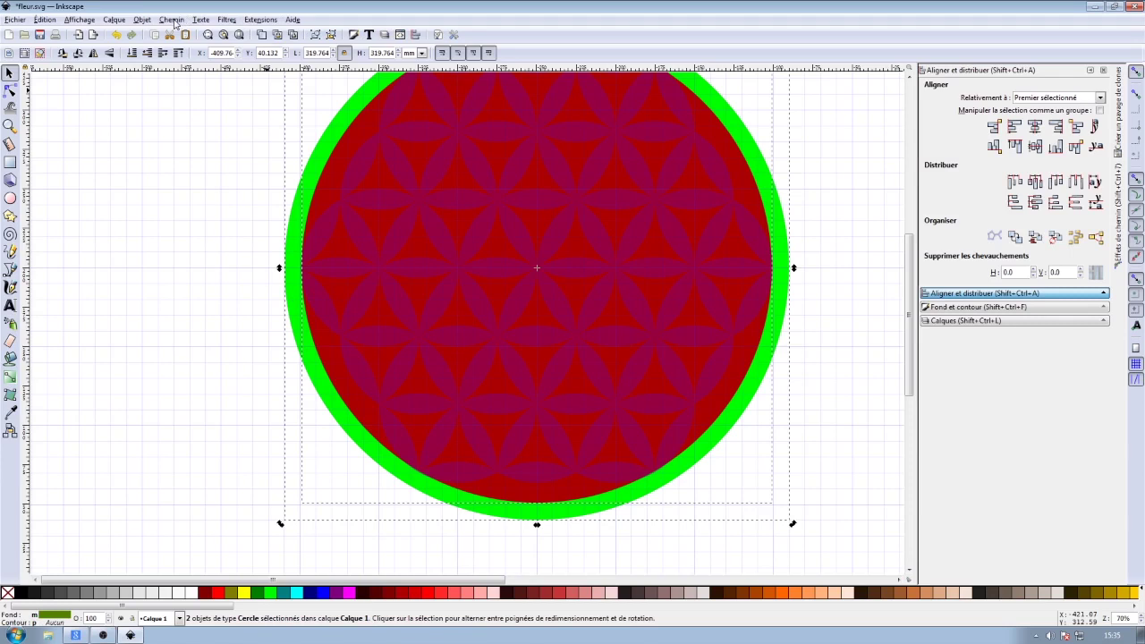
# Subtract the red circle from the green circle with Path > Difference to form a ring
pyautogui.click(173, 20)
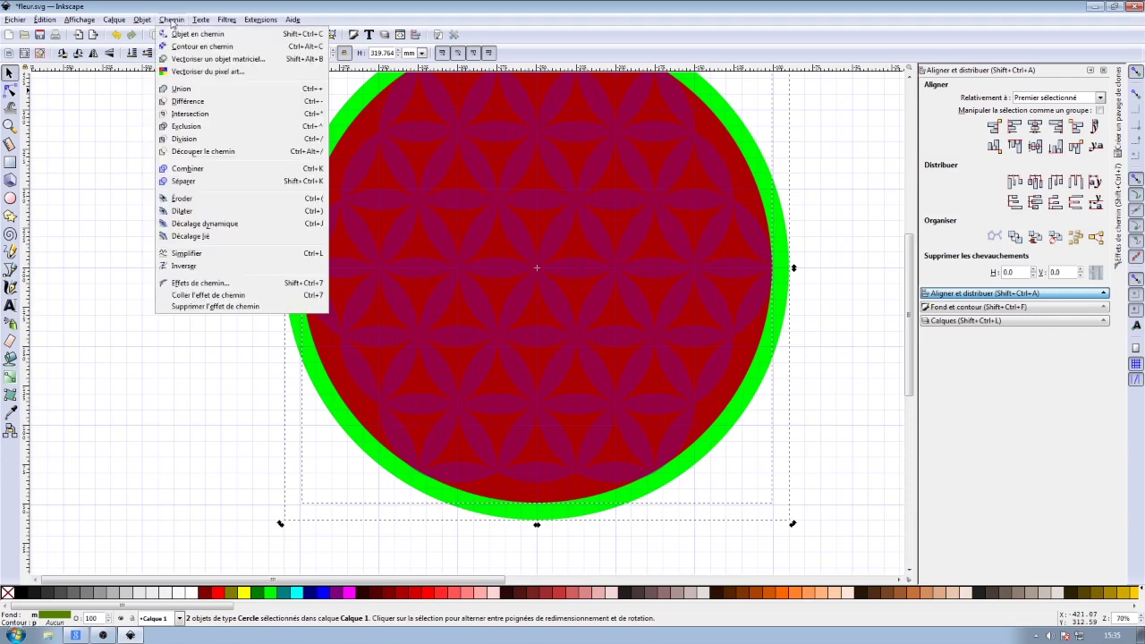
pyautogui.click(177, 102)
pyautogui.scroll(3, 300, 270)
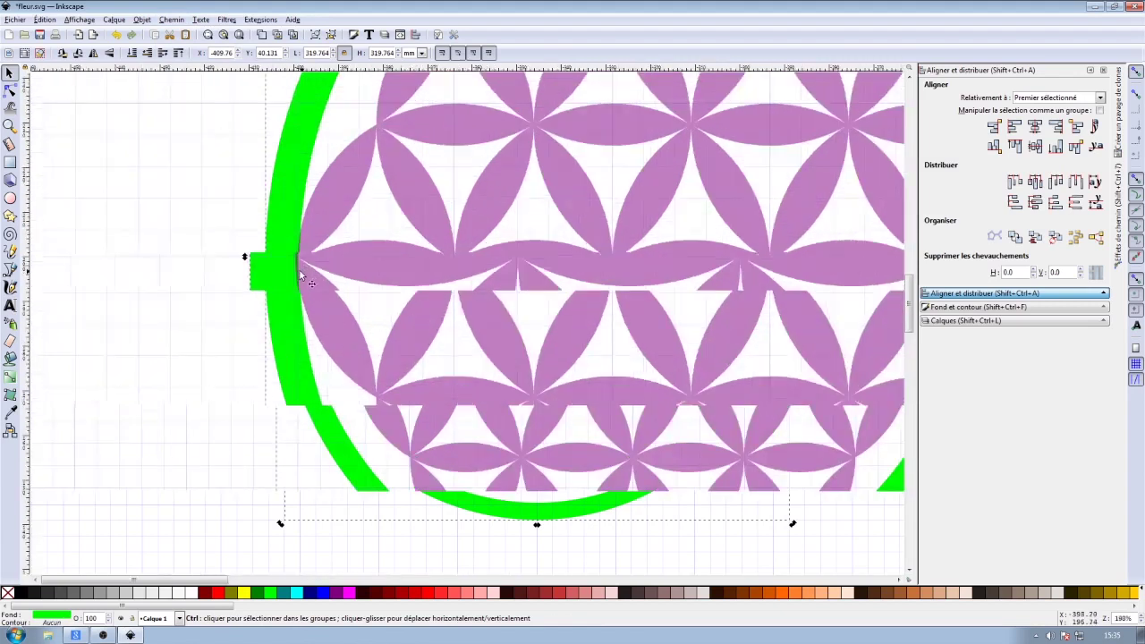
pyautogui.scroll(2, 300, 270)
pyautogui.scroll(2, 304, 270)
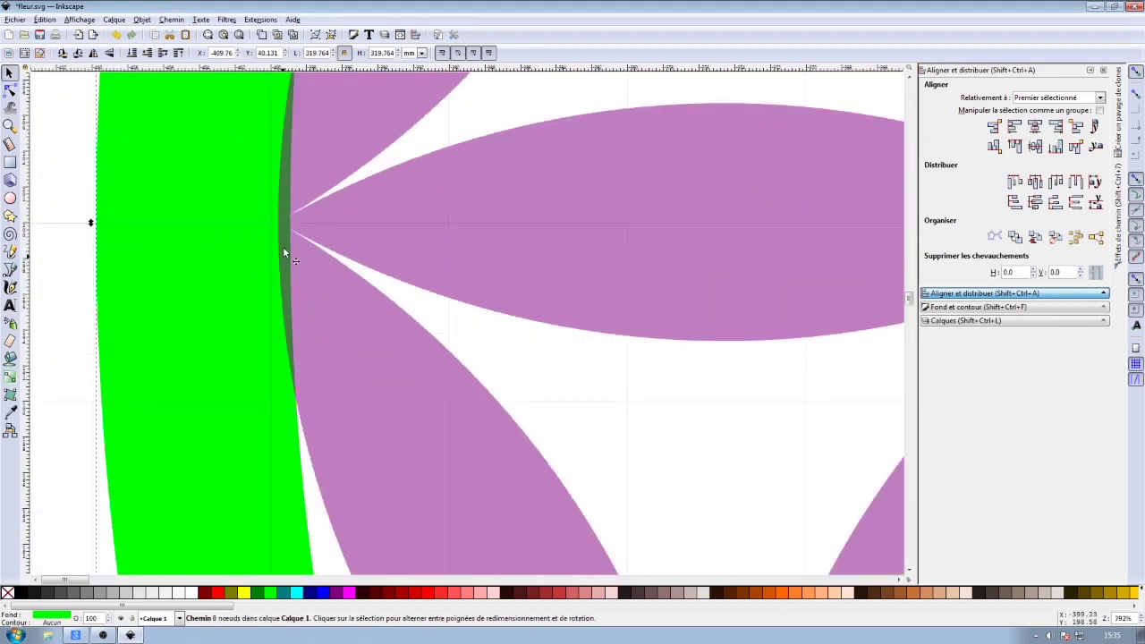
pyautogui.scroll(-4, 294, 256)
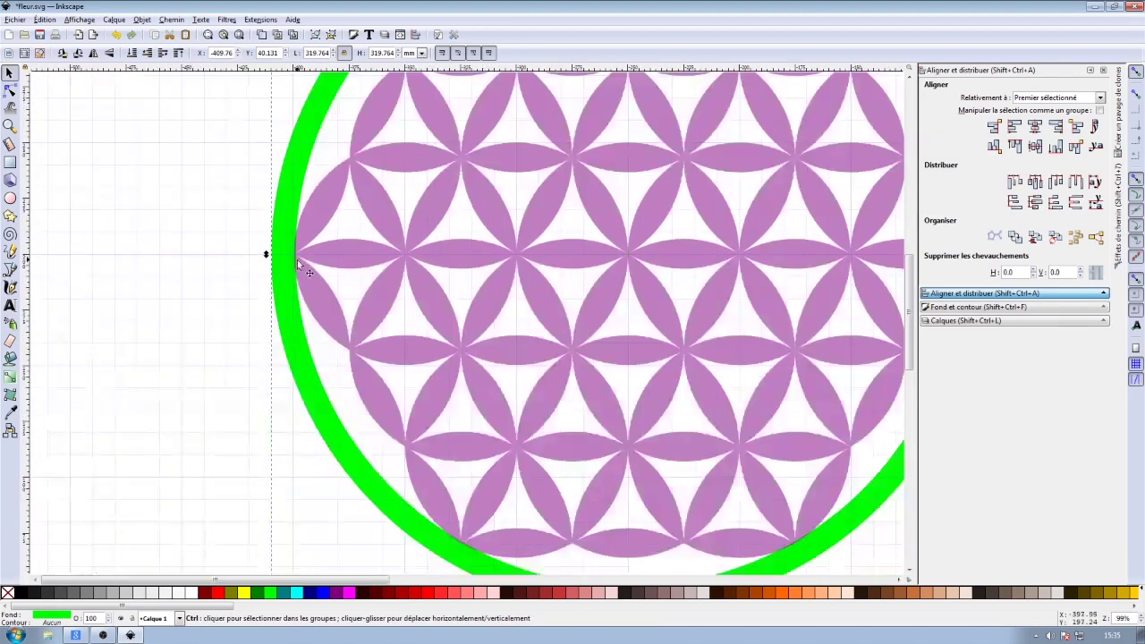
pyautogui.scroll(-4, 296, 259)
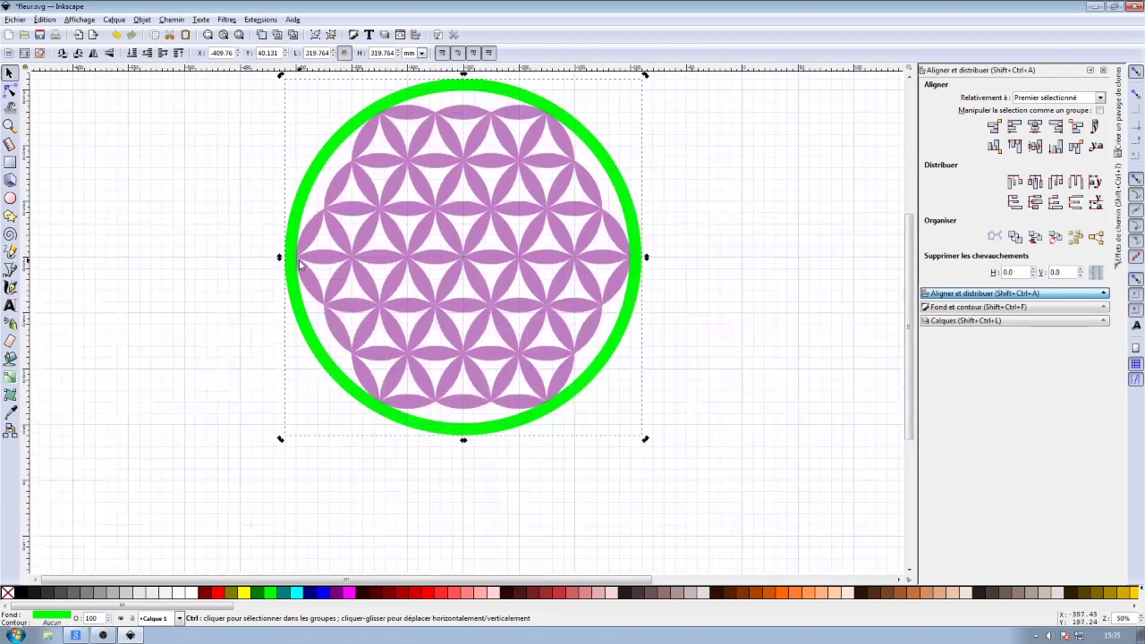
# Union the green ring and the flower pattern into one path
pyautogui.keyDown('shift'); pyautogui.click(448, 190); pyautogui.keyUp('shift')
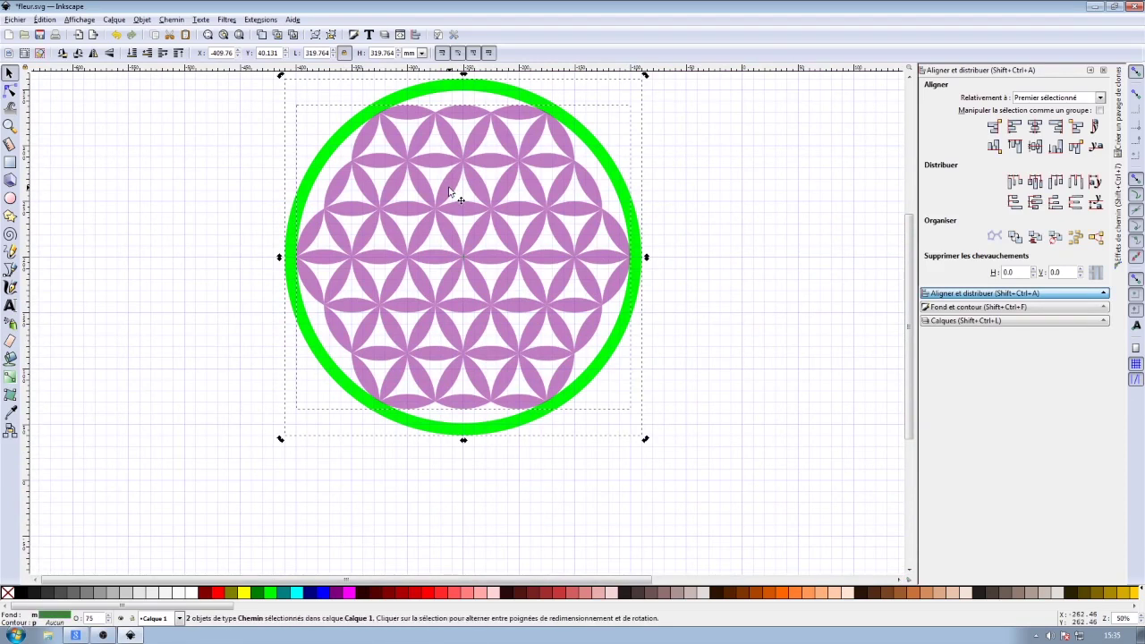
pyautogui.click(171, 20)
pyautogui.click(178, 89)
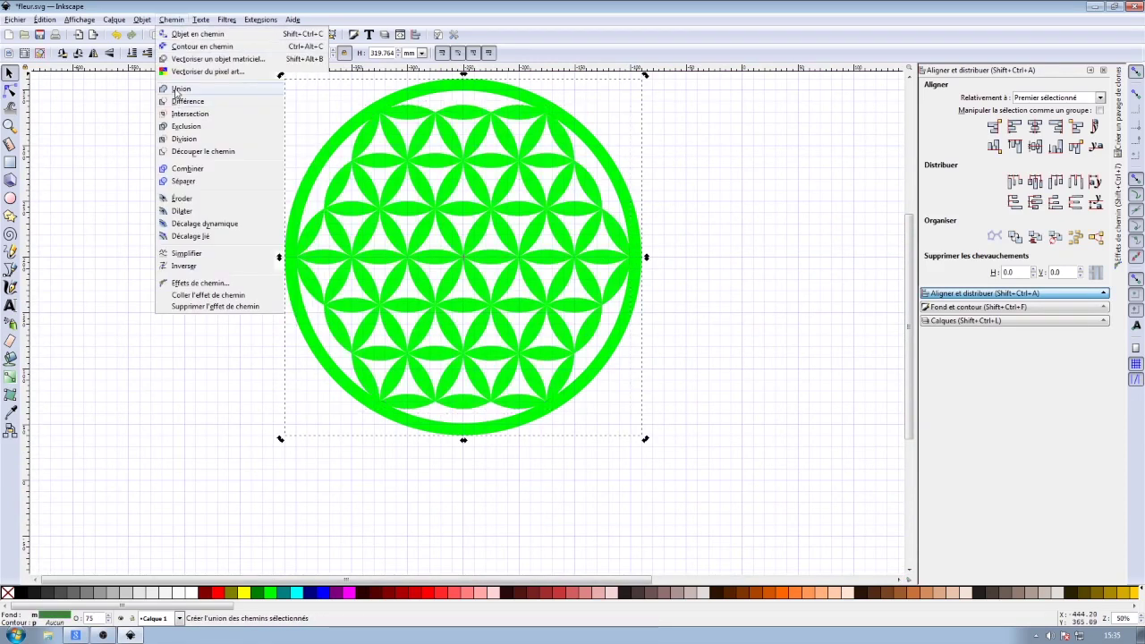
pyautogui.click(179, 90)
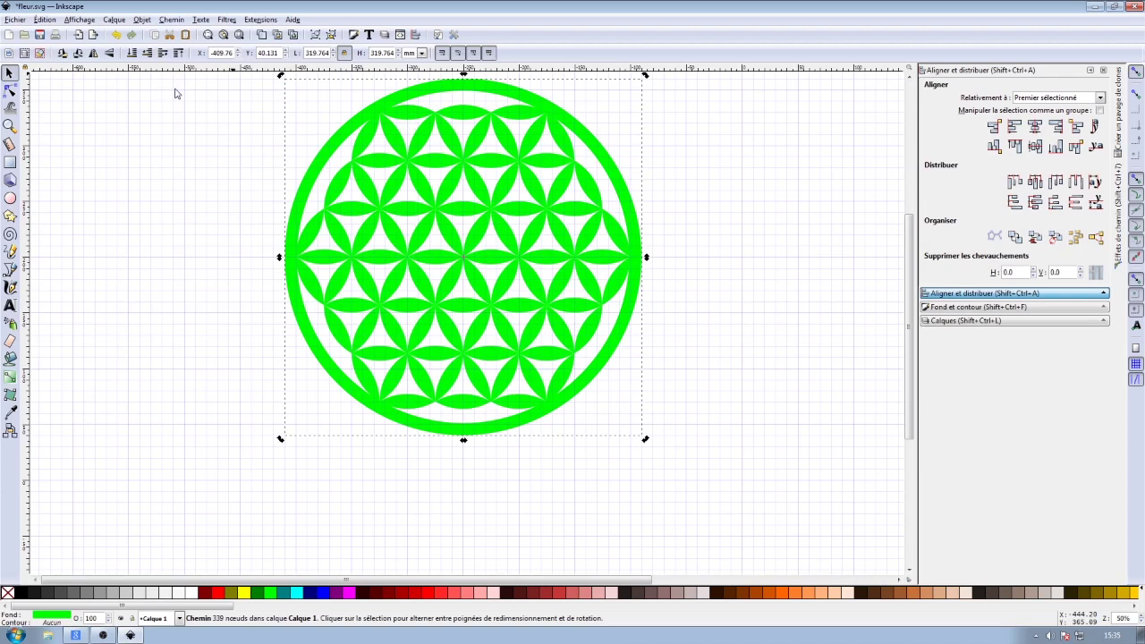
# Fill the merged flower-and-ring path navy blue at 50% opacity, then deselect it
pyautogui.click(307, 592)
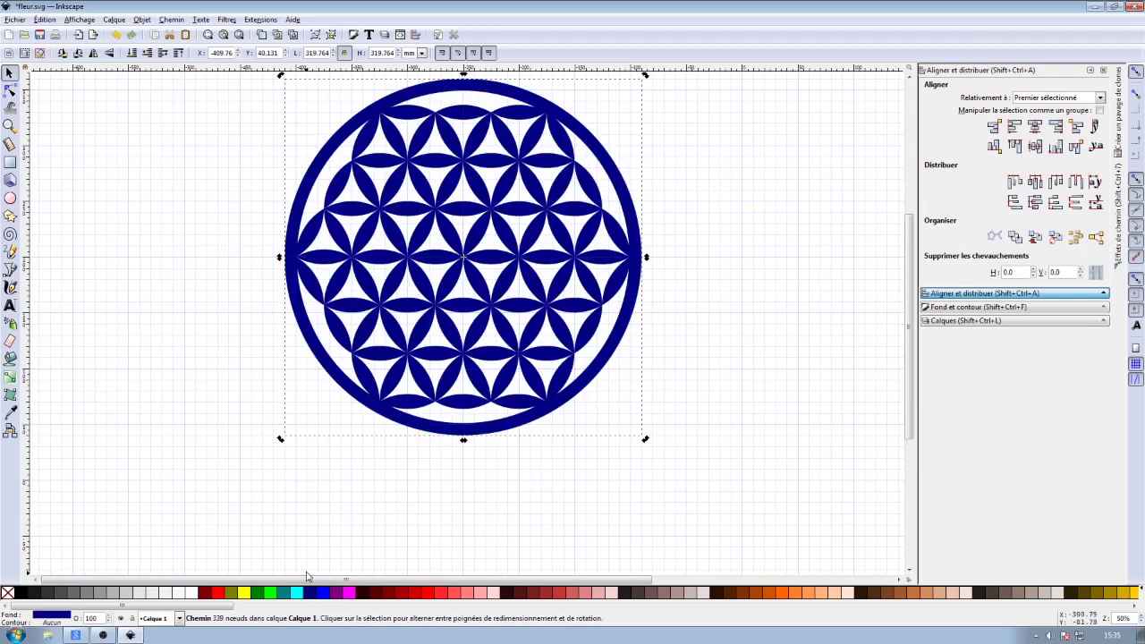
pyautogui.rightClick(112, 621)
pyautogui.click(113, 586)
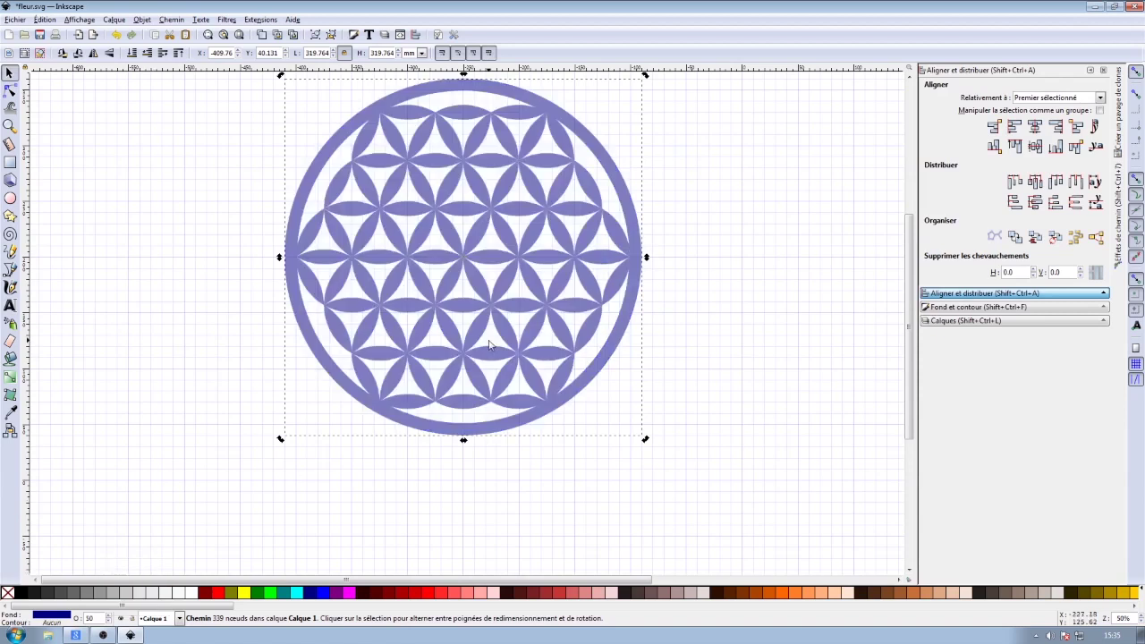
pyautogui.click(700, 298)
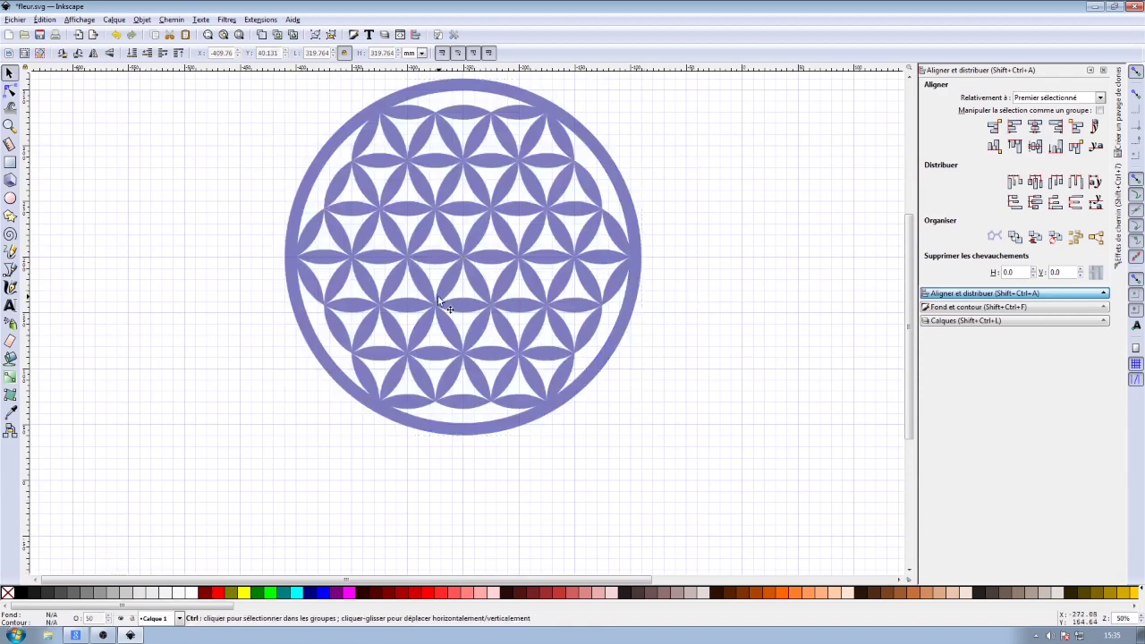
pyautogui.scroll(1, 493, 215)
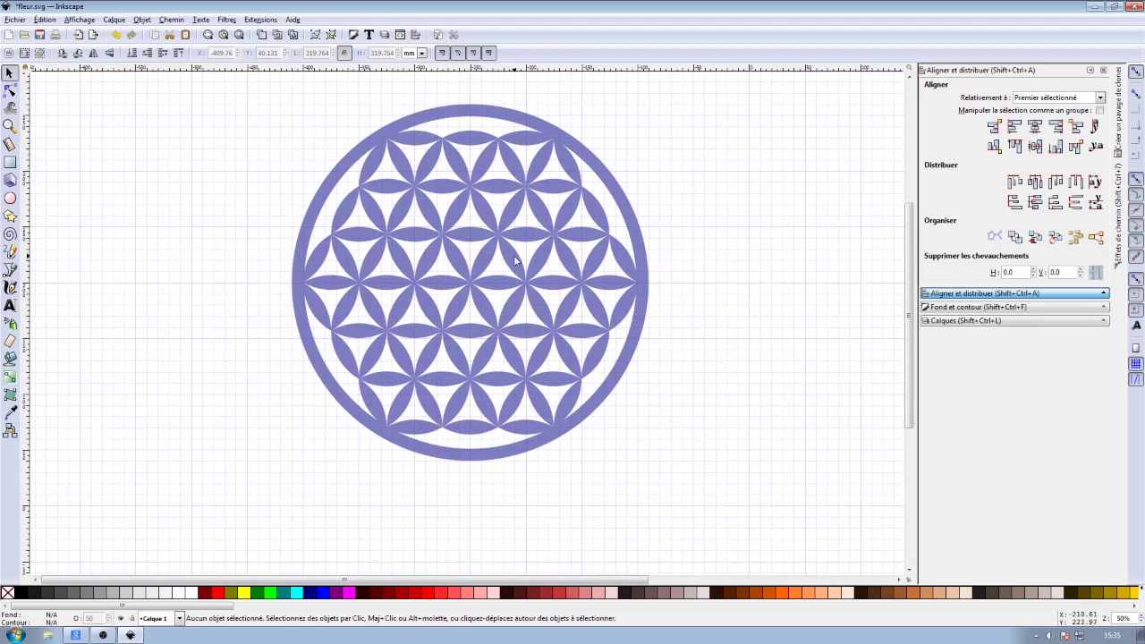
pyautogui.keyDown('ctrl'); pyautogui.scroll(4, 466, 233); pyautogui.keyUp('ctrl')
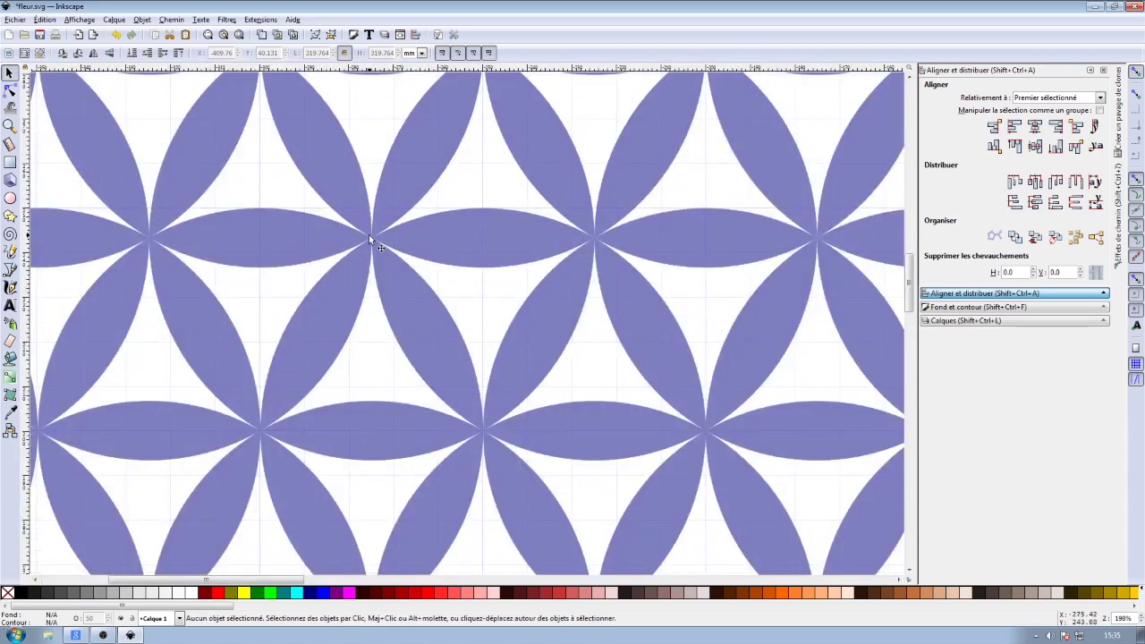
pyautogui.keyDown('ctrl'); pyautogui.scroll(4, 394, 241); pyautogui.keyUp('ctrl')
pyautogui.keyDown('ctrl'); pyautogui.scroll(1, 400, 244); pyautogui.keyUp('ctrl')
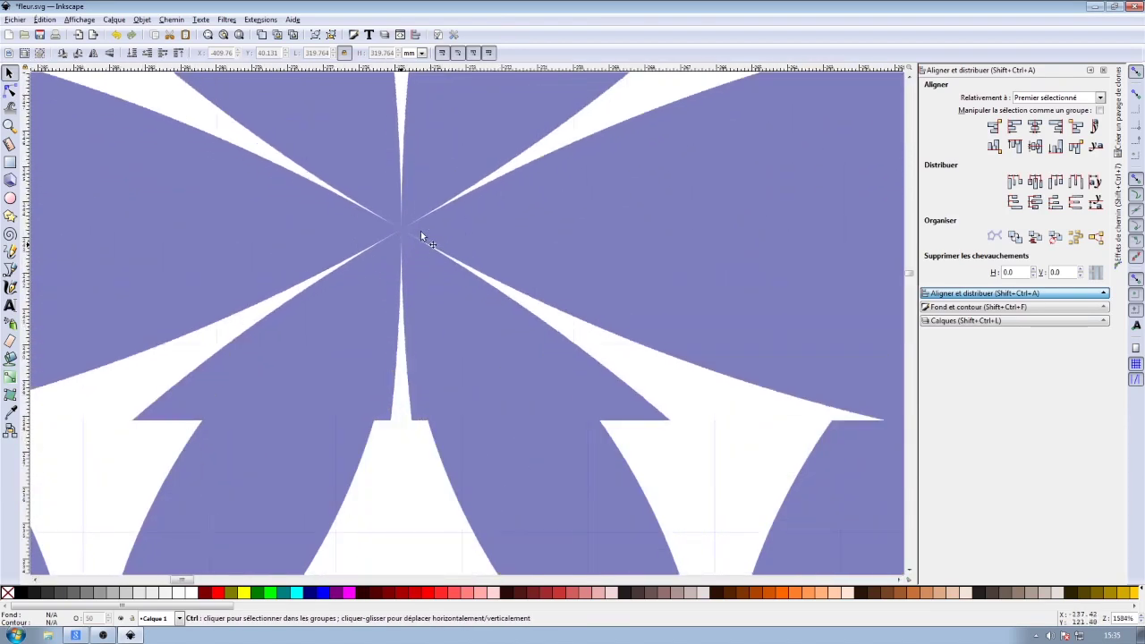
pyautogui.keyDown('ctrl'); pyautogui.scroll(1, 420, 231); pyautogui.keyUp('ctrl')
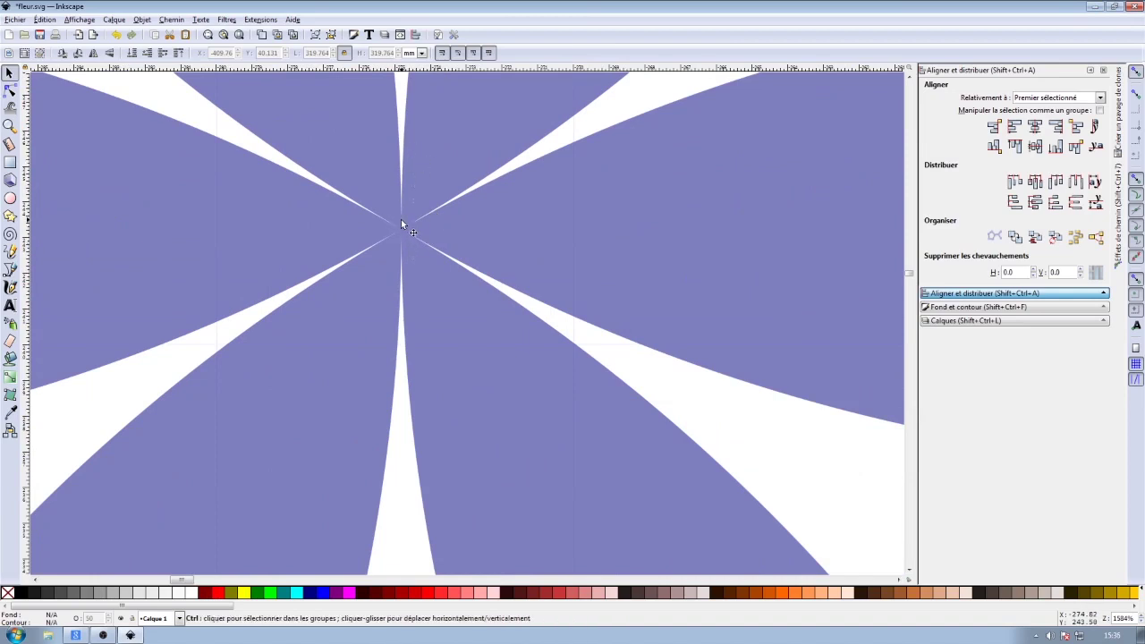
pyautogui.keyDown('ctrl'); pyautogui.scroll(-1, 398, 210); pyautogui.keyUp('ctrl')
pyautogui.keyDown('ctrl'); pyautogui.scroll(-6, 370, 267); pyautogui.keyUp('ctrl')
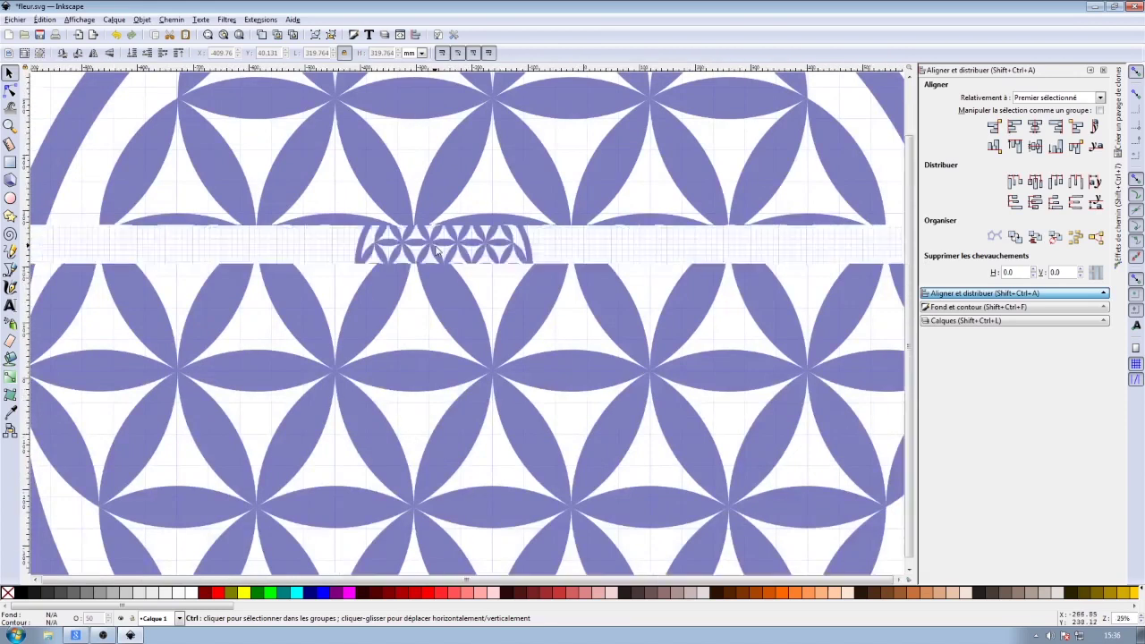
pyautogui.keyDown('ctrl'); pyautogui.scroll(-3, 442, 275); pyautogui.keyUp('ctrl')
pyautogui.keyDown('ctrl'); pyautogui.scroll(3, 442, 276); pyautogui.keyUp('ctrl')
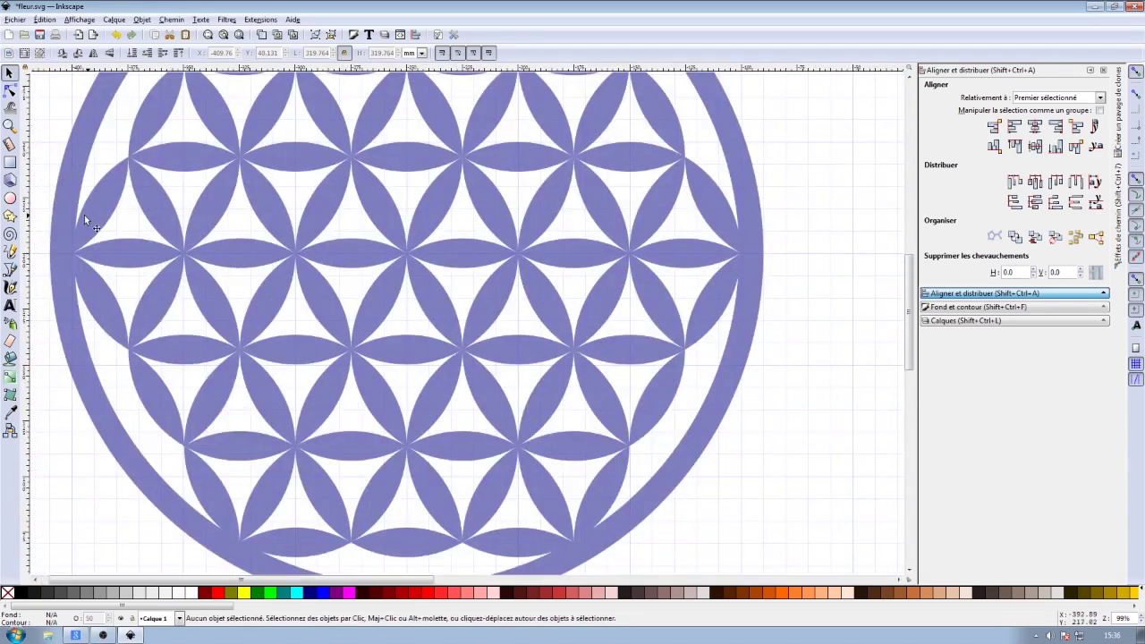
# Draw a small trial circle at a petal intersection with the ellipse tool
pyautogui.click(9, 197)
pyautogui.keyDown('ctrl'); pyautogui.scroll(1, 413, 258); pyautogui.keyUp('ctrl')
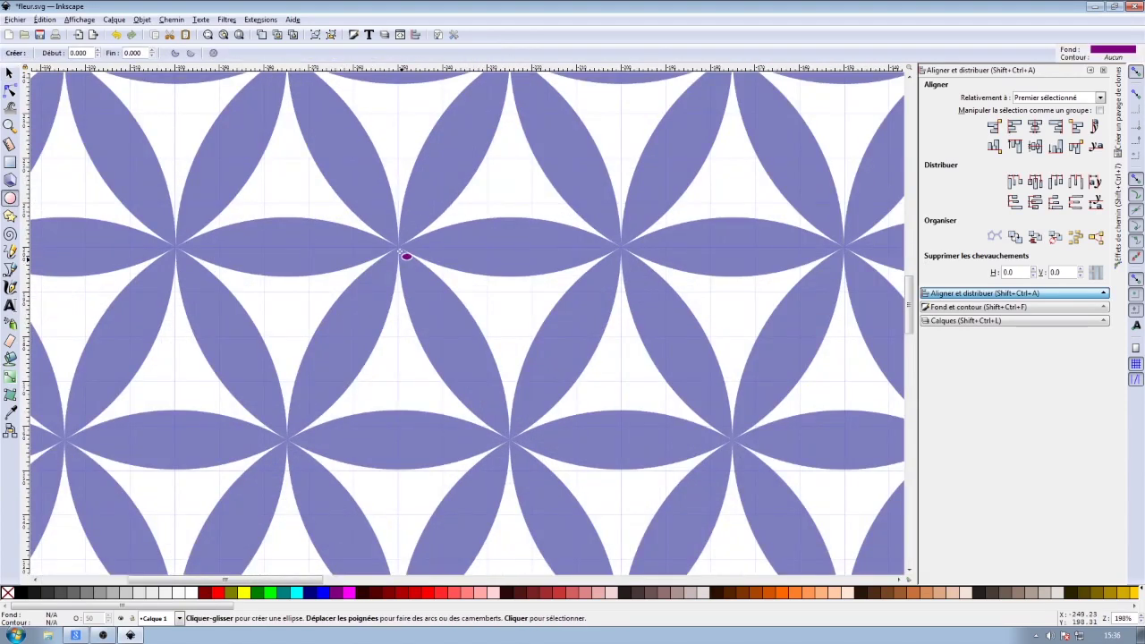
pyautogui.moveTo(398, 248); pyautogui.dragTo(418, 267)
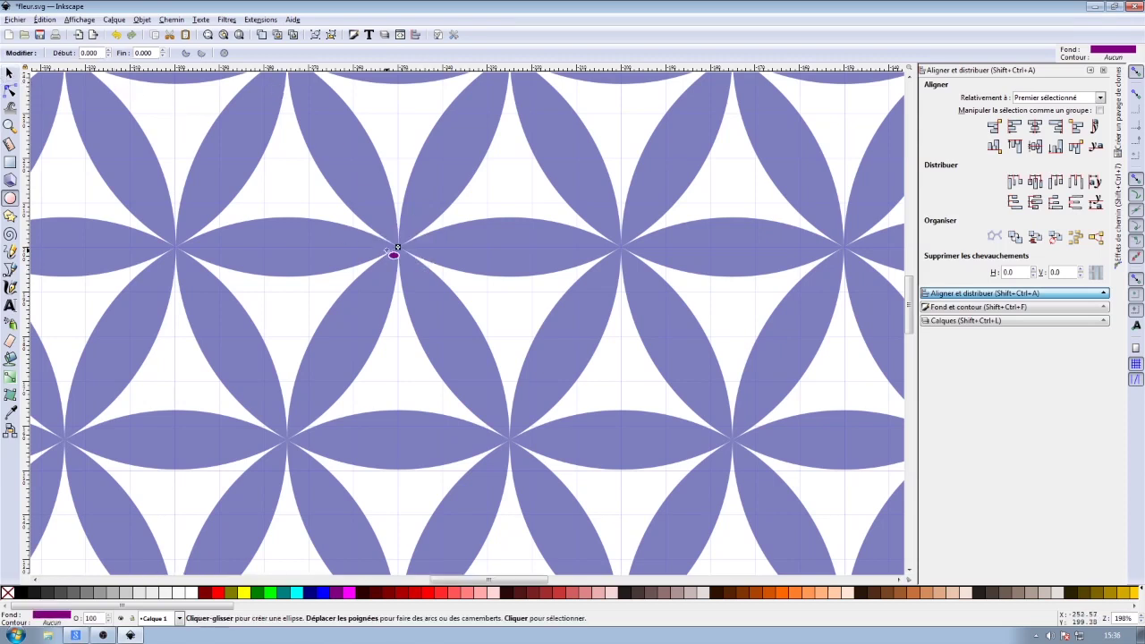
pyautogui.keyDown('ctrl'); pyautogui.scroll(2, 398, 251); pyautogui.keyUp('ctrl')
pyautogui.keyDown('ctrl'); pyautogui.scroll(3, 367, 244); pyautogui.keyUp('ctrl')
pyautogui.keyDown('ctrl'); pyautogui.scroll(3, 378, 242); pyautogui.keyUp('ctrl')
pyautogui.keyDown('ctrl'); pyautogui.scroll(3, 420, 241); pyautogui.keyUp('ctrl')
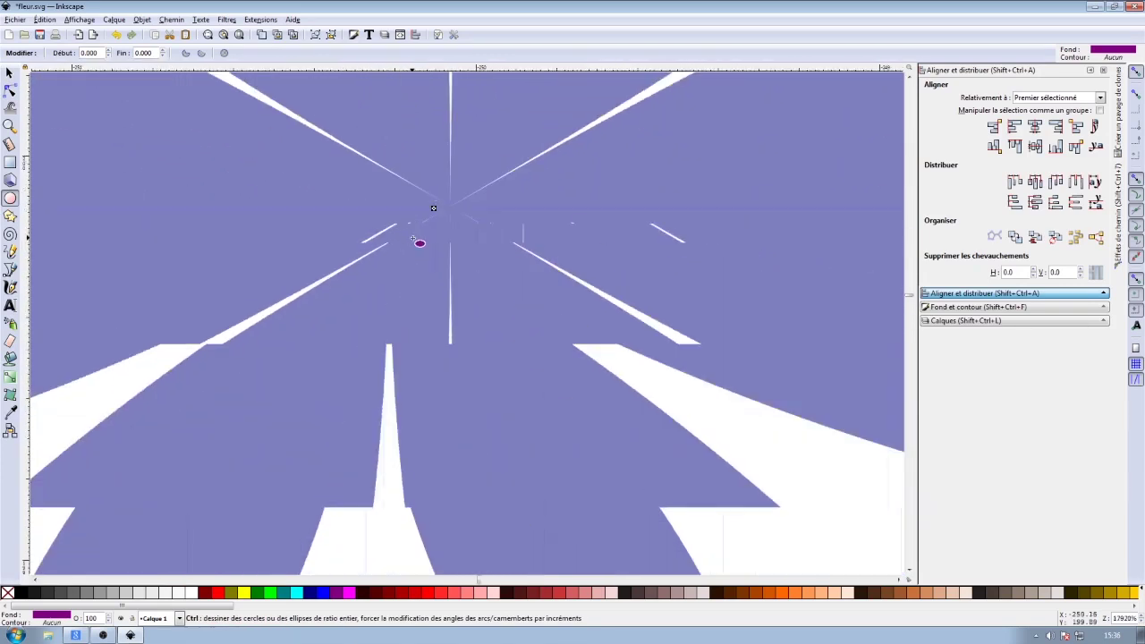
pyautogui.keyDown('ctrl'); pyautogui.scroll(2, 483, 185); pyautogui.keyUp('ctrl')
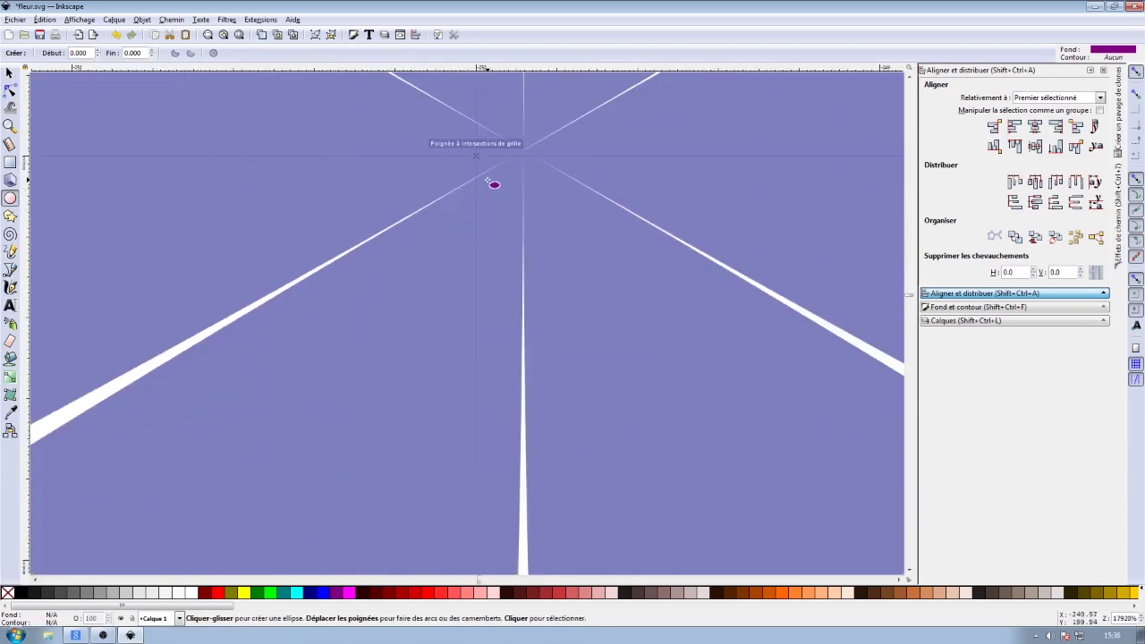
pyautogui.keyDown('ctrl'); pyautogui.scroll(-4, 532, 152); pyautogui.keyUp('ctrl')
pyautogui.keyDown('ctrl'); pyautogui.scroll(-5, 546, 170); pyautogui.keyUp('ctrl')
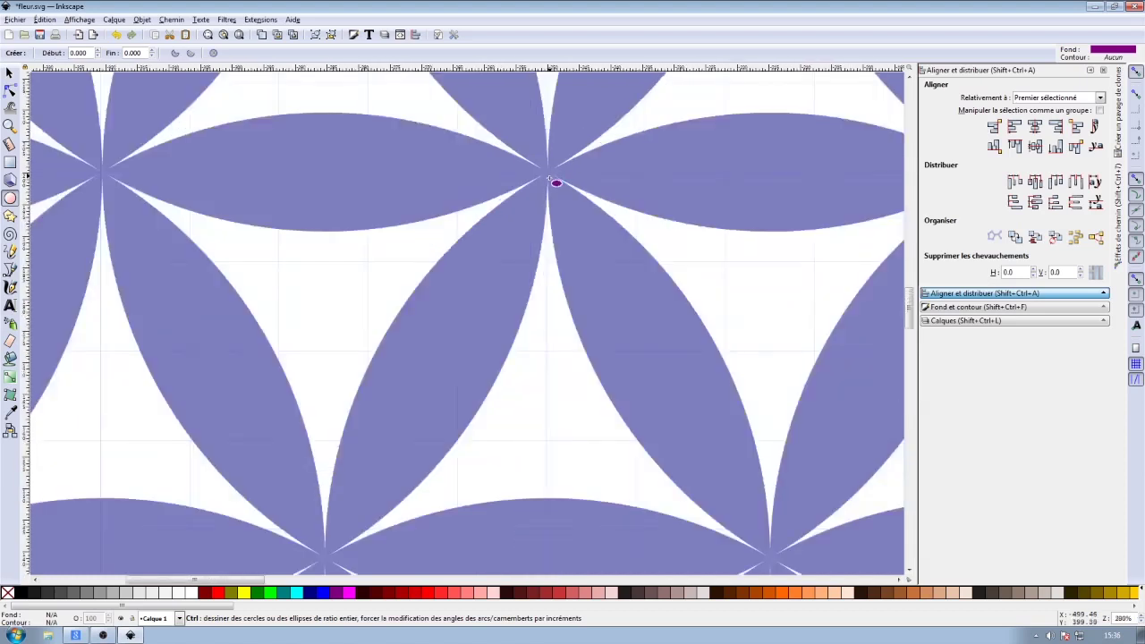
pyautogui.keyDown('ctrl'); pyautogui.scroll(-5, 554, 181); pyautogui.keyUp('ctrl')
pyautogui.keyDown('ctrl'); pyautogui.scroll(-4, 661, 230); pyautogui.keyUp('ctrl')
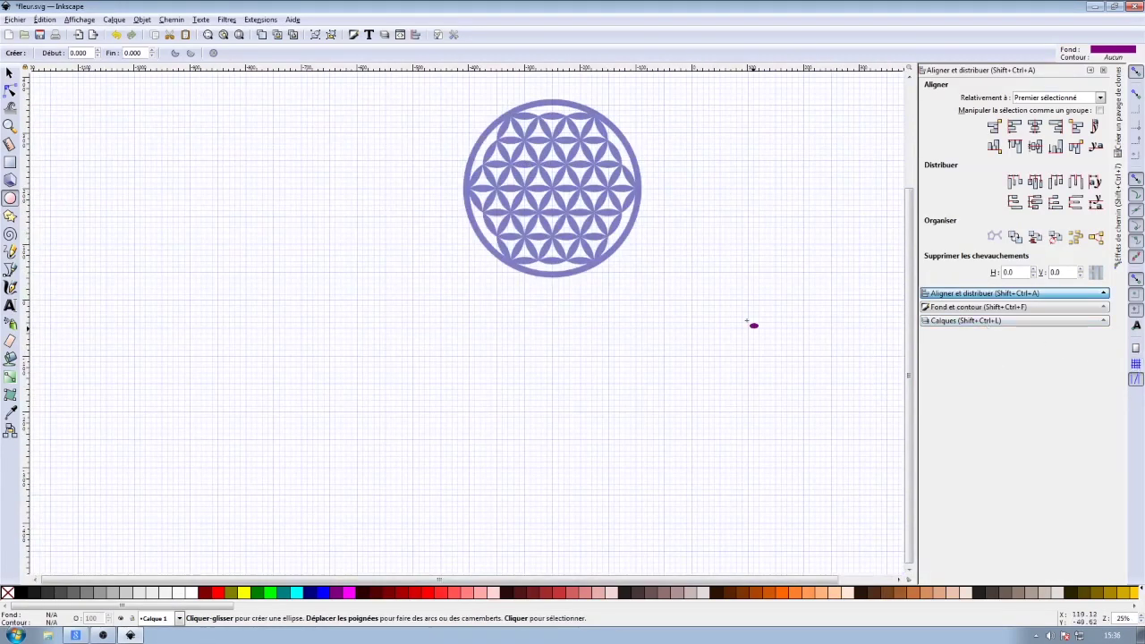
pyautogui.keyDown('ctrl'); pyautogui.scroll(-1, 582, 250); pyautogui.keyUp('ctrl')
pyautogui.keyDown('ctrl'); pyautogui.scroll(6, 476, 199); pyautogui.keyUp('ctrl')
pyautogui.keyDown('ctrl'); pyautogui.scroll(2, 485, 199); pyautogui.keyUp('ctrl')
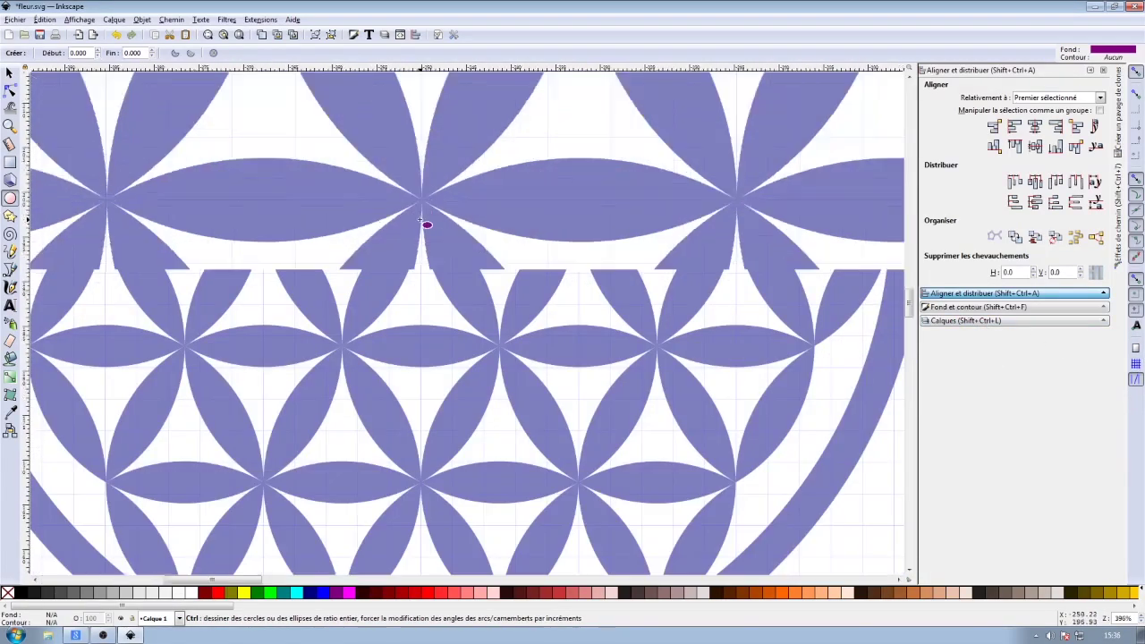
pyautogui.keyDown('ctrl'); pyautogui.scroll(4, 424, 222); pyautogui.keyUp('ctrl')
pyautogui.keyDown('ctrl'); pyautogui.scroll(2, 426, 224); pyautogui.keyUp('ctrl')
# Hide the background grid and draw a 5 mm circle on the flower's central intersection
pyautogui.click(78, 19)
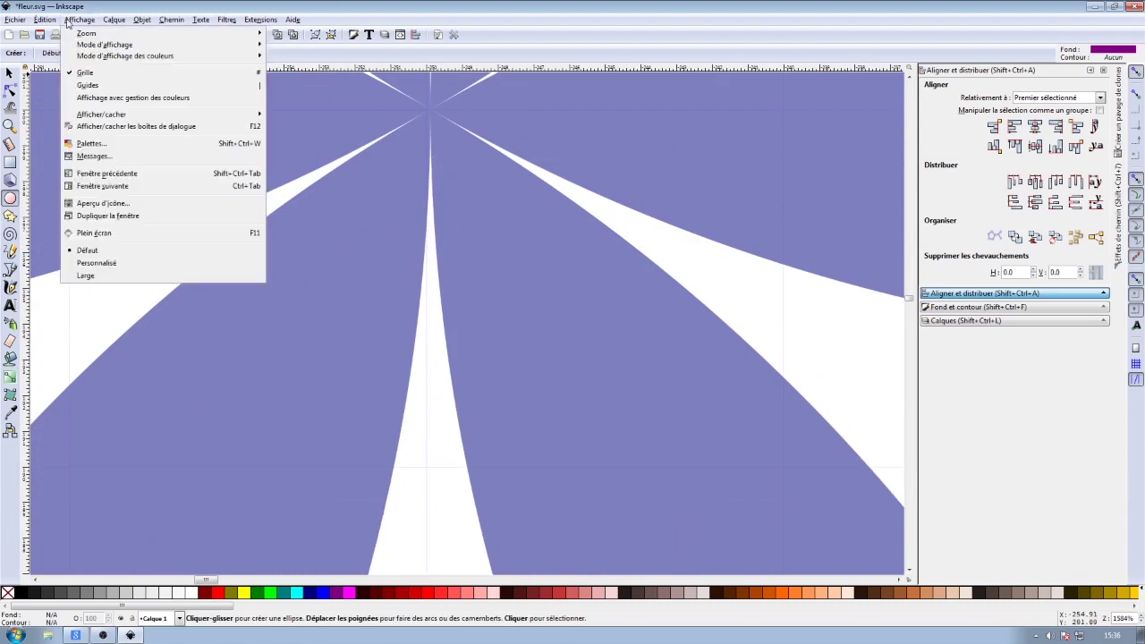
pyautogui.click(75, 77)
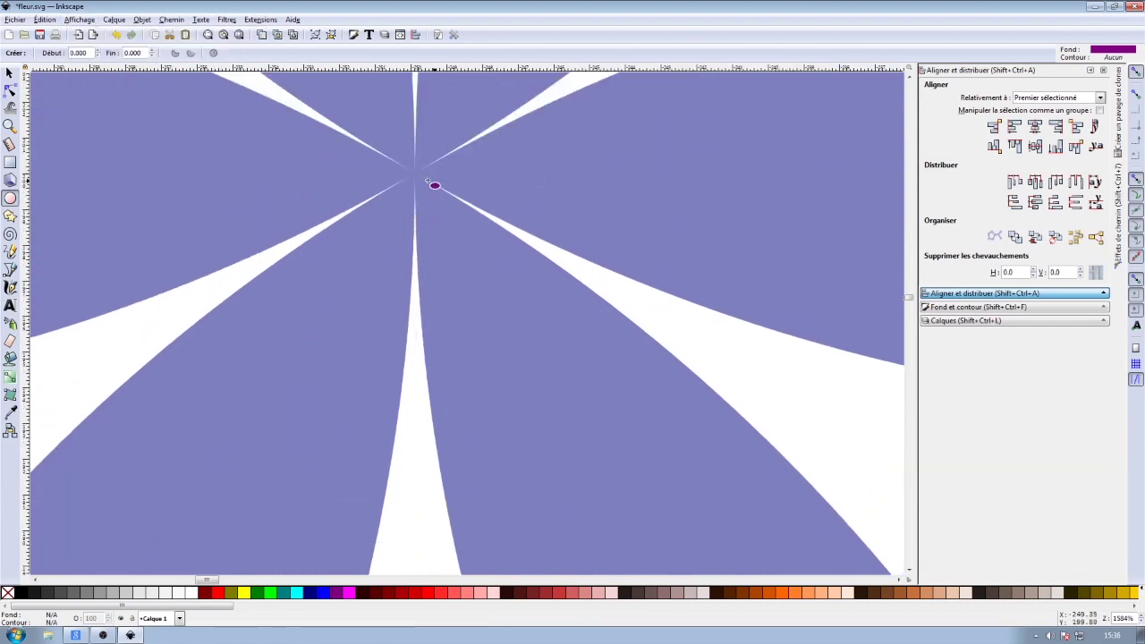
pyautogui.moveTo(413, 174); pyautogui.dragTo(510, 281)
pyautogui.keyDown('ctrl'); pyautogui.scroll(-7, 511, 280); pyautogui.keyUp('ctrl')
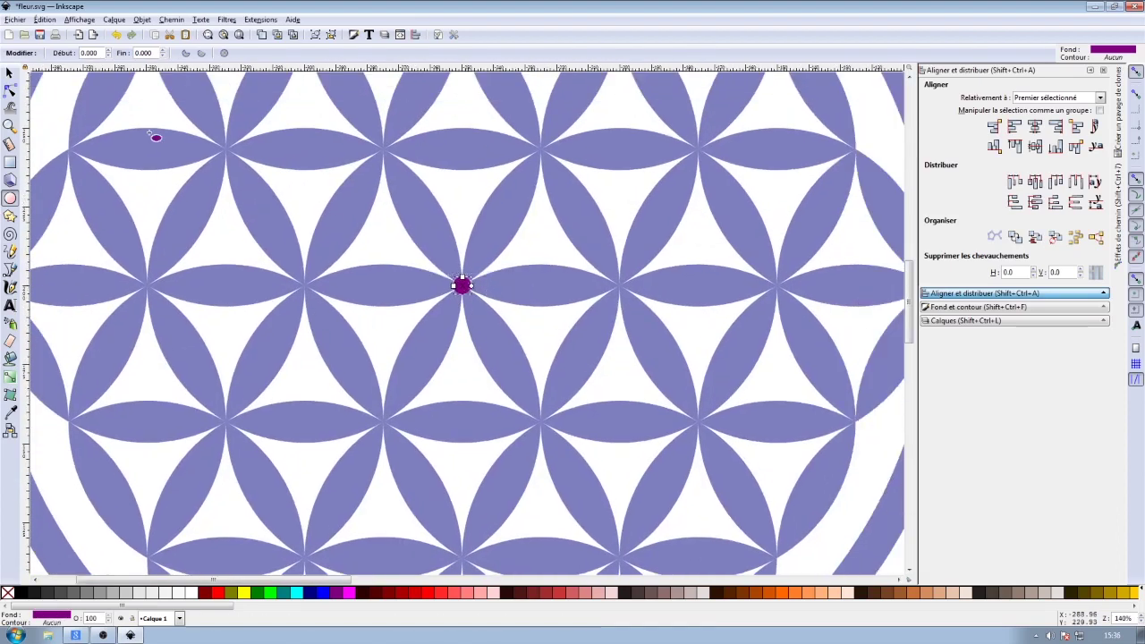
pyautogui.click(10, 71)
pyautogui.write('5')
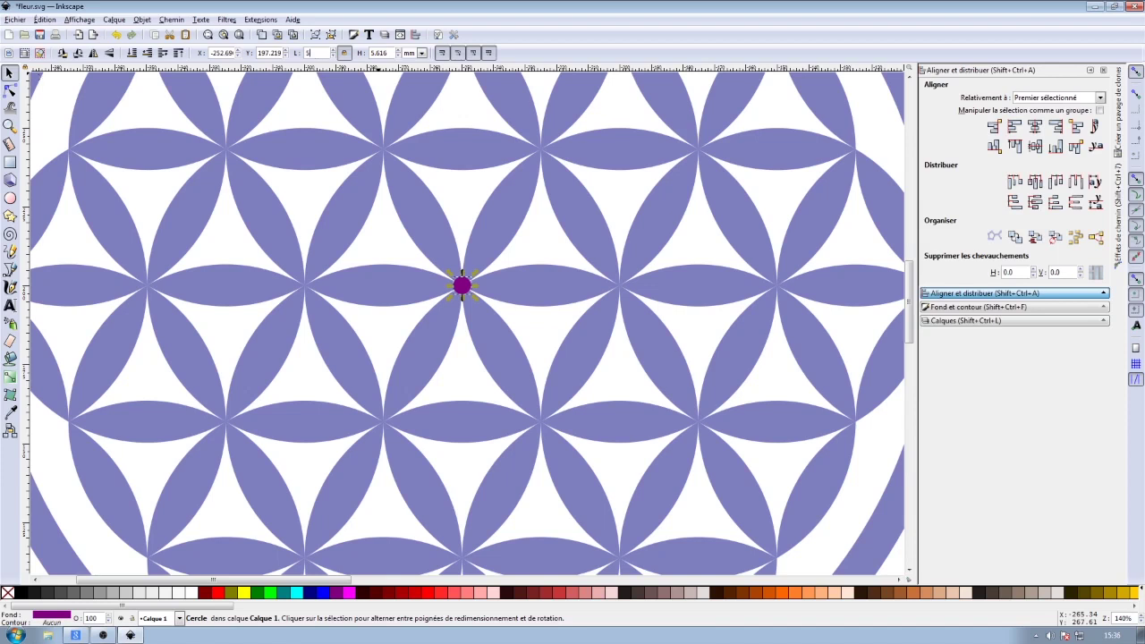
pyautogui.press('Return')
pyautogui.keyDown('ctrl'); pyautogui.scroll(4, 599, 344); pyautogui.keyUp('ctrl')
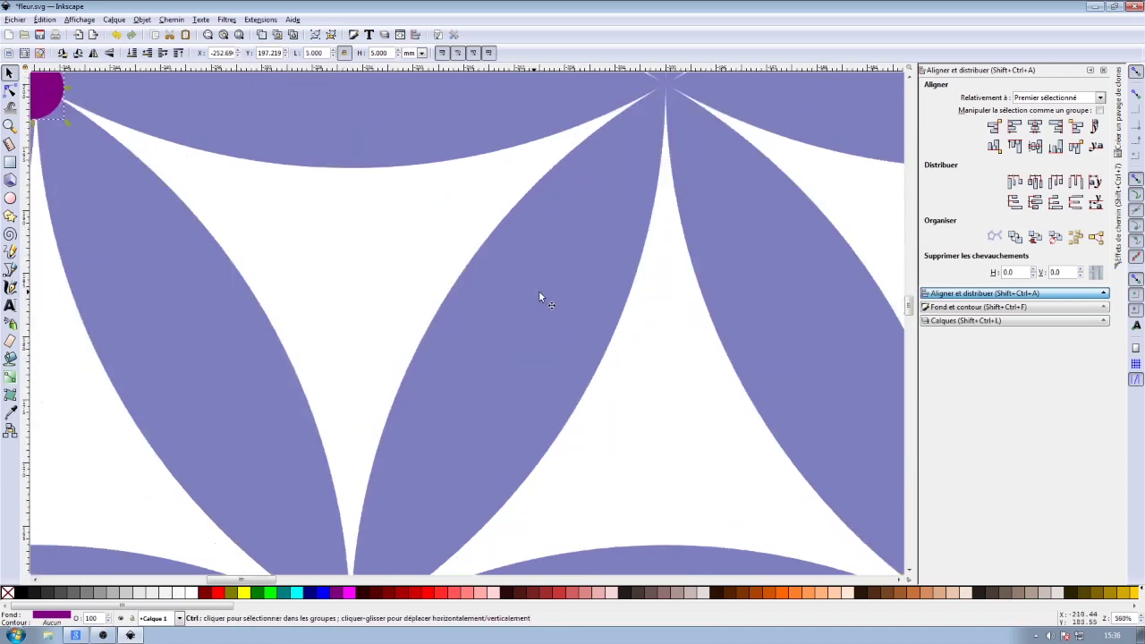
pyautogui.keyDown('ctrl'); pyautogui.scroll(-6, 541, 298); pyautogui.keyUp('ctrl')
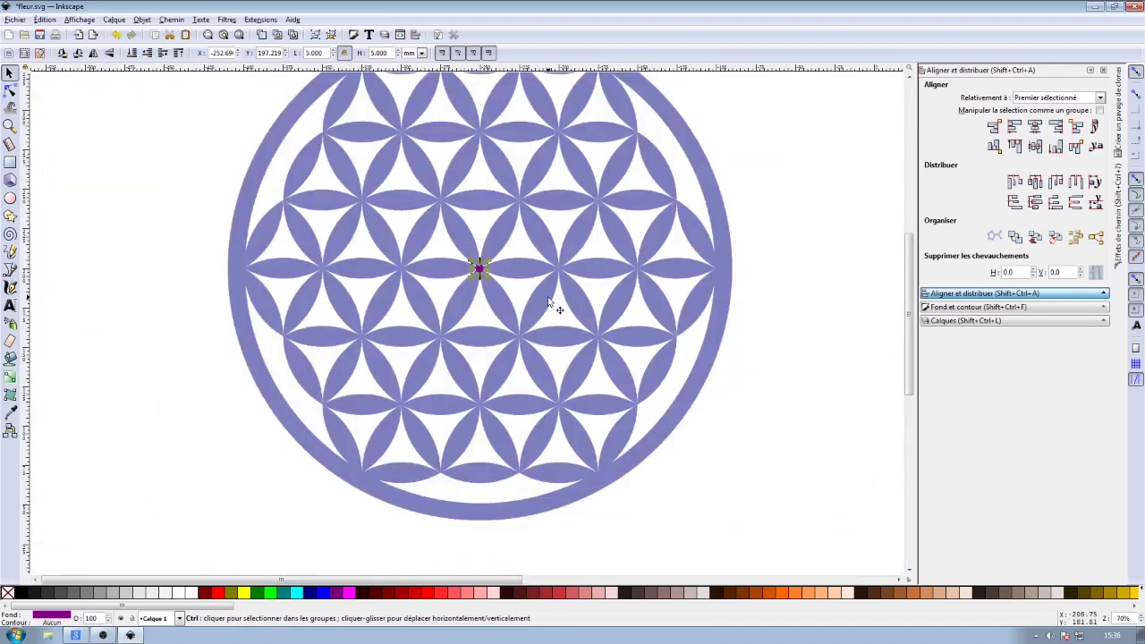
# Centre the flower horizontally and vertically on the 5 mm circle
pyautogui.keyDown('shift'); pyautogui.click(503, 239); pyautogui.keyUp('shift')
pyautogui.click(1035, 126)
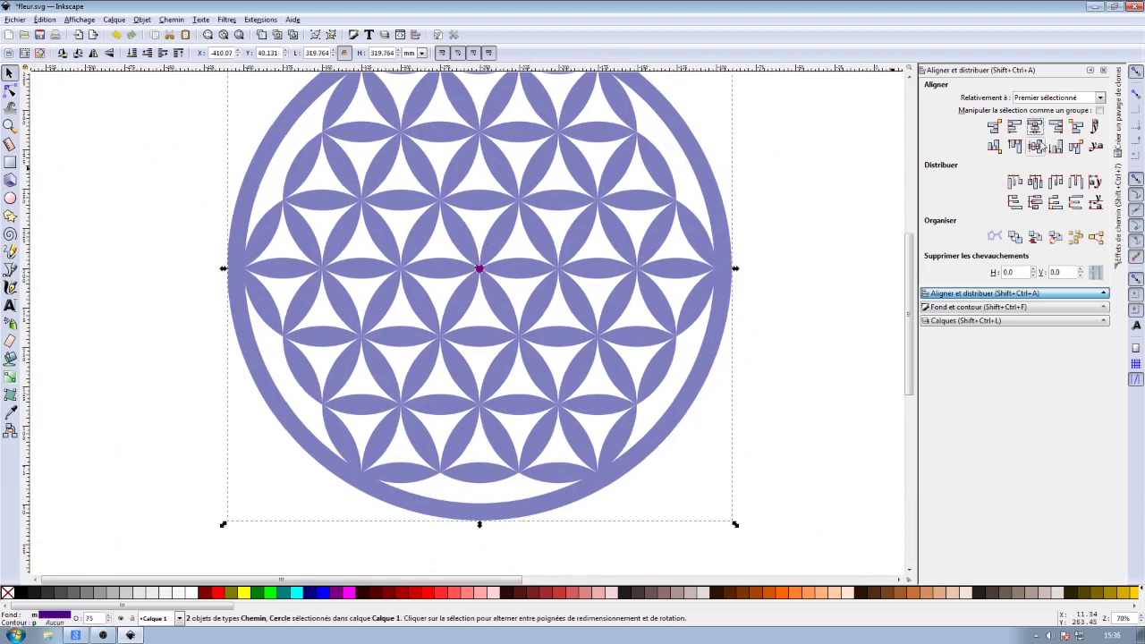
pyautogui.click(1035, 145)
pyautogui.click(753, 209)
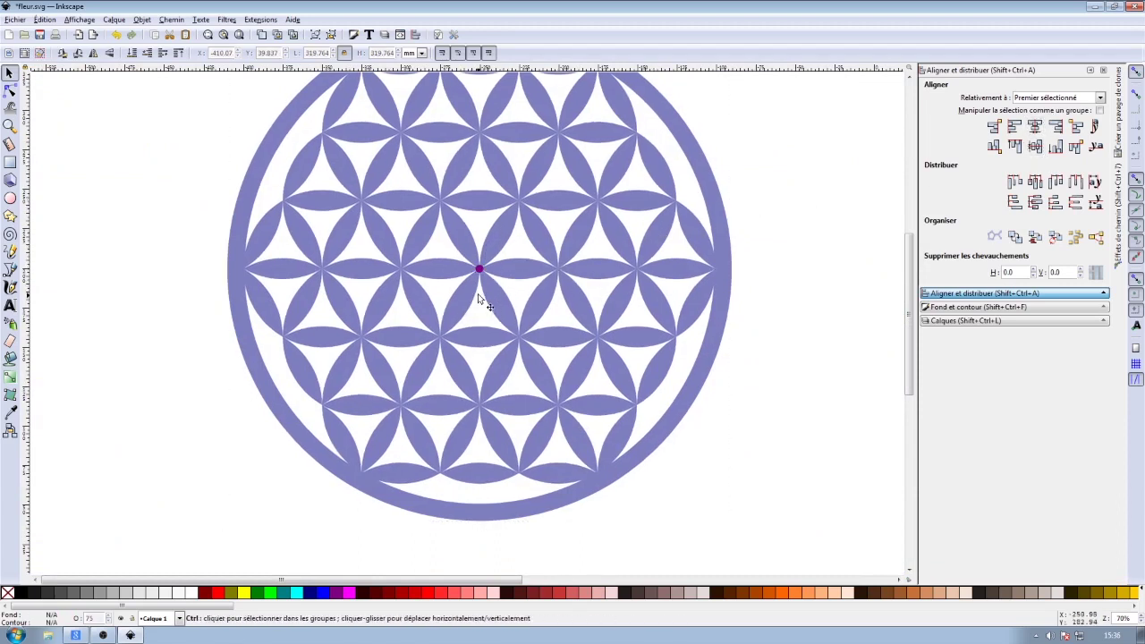
pyautogui.keyDown('ctrl'); pyautogui.scroll(2, 477, 293); pyautogui.keyUp('ctrl')
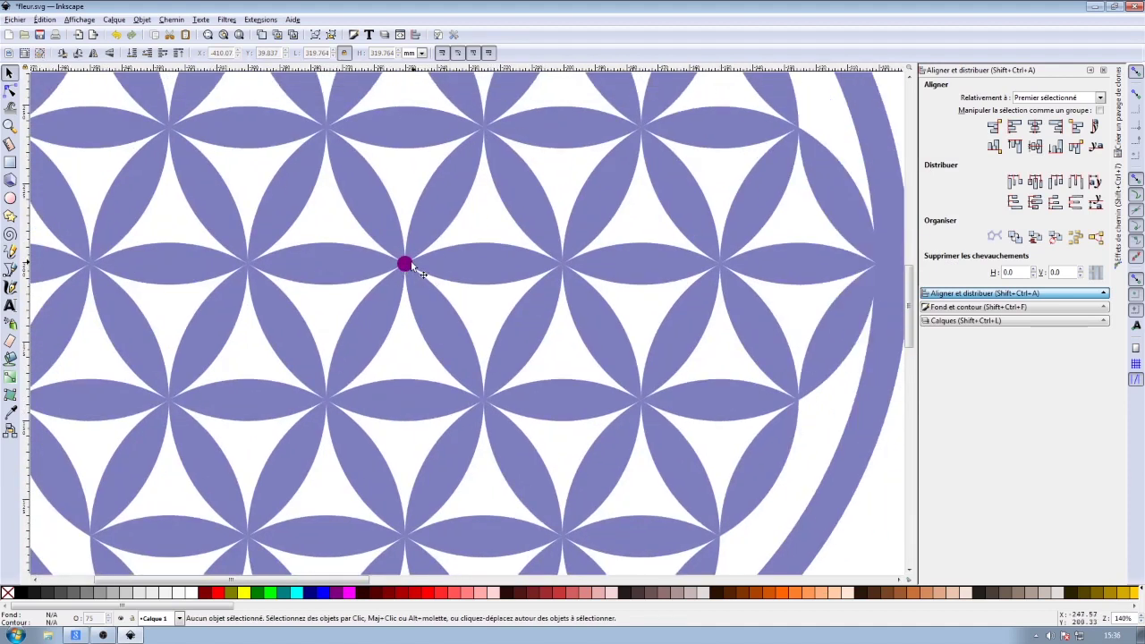
# Duplicate the small purple circle and move the copy to the next intersection right
pyautogui.click(408, 268)
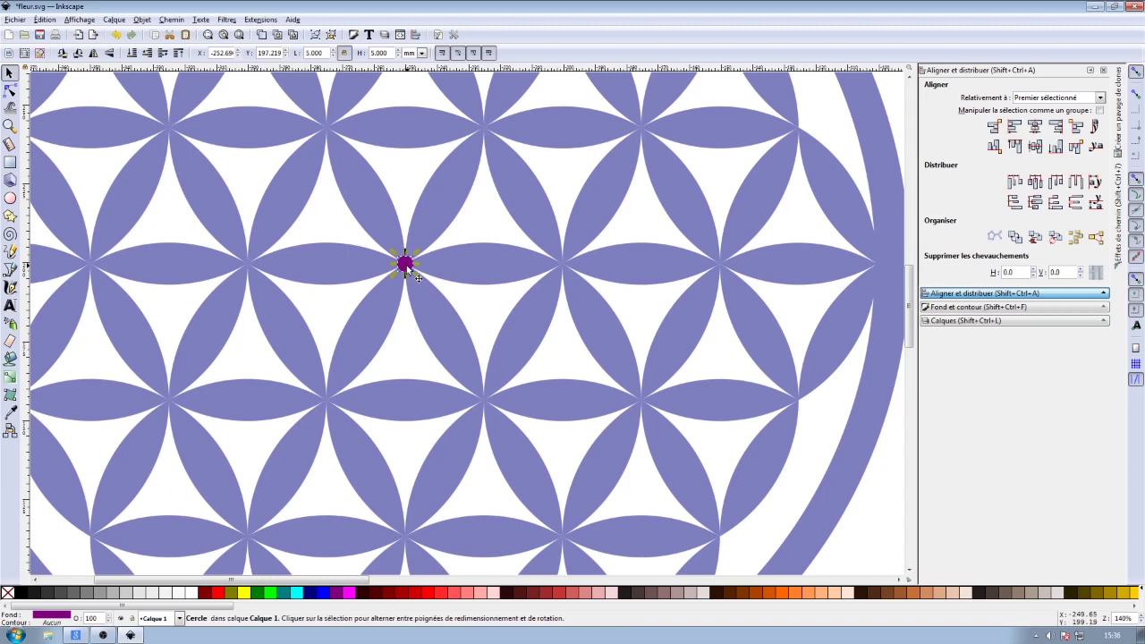
pyautogui.hotkey('ctrl', 'd')
pyautogui.moveTo(407, 266); pyautogui.dragTo(565, 266)
pyautogui.scroll(6, 569, 265)
pyautogui.scroll(1, 506, 266)
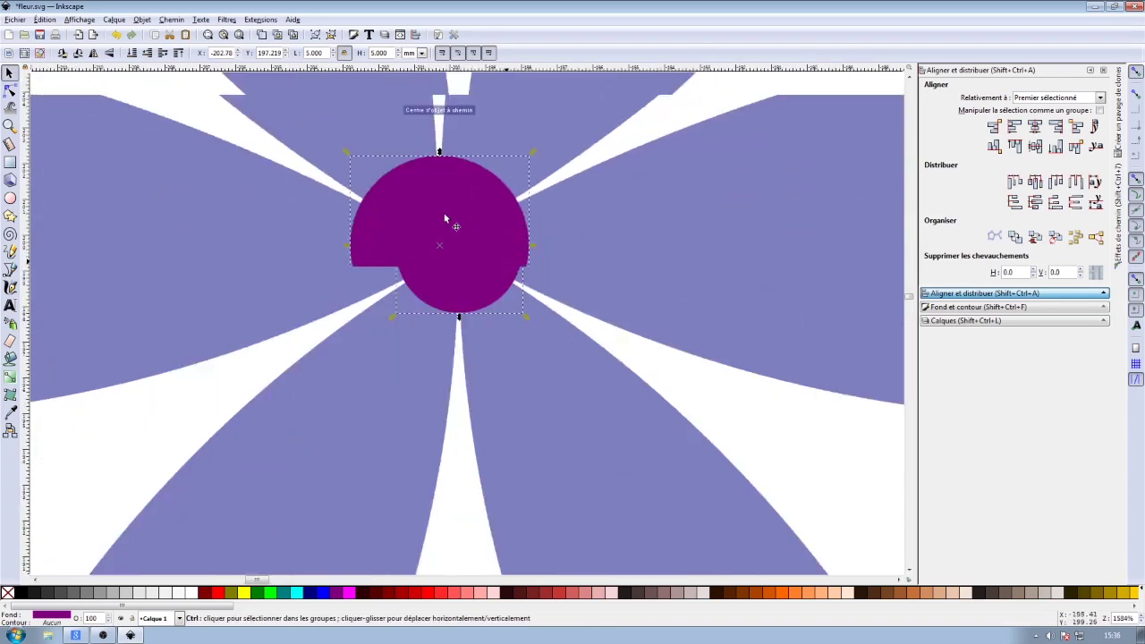
pyautogui.scroll(-5, 464, 325)
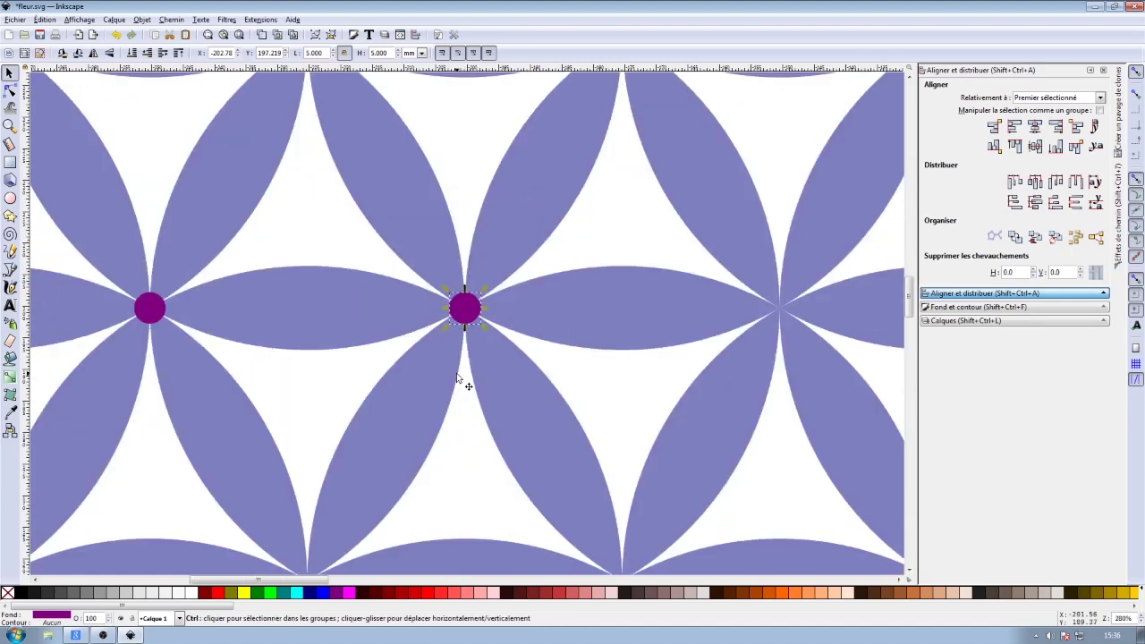
# Make the copied circle 50% opaque and set its rotation centre on the central circle
pyautogui.rightClick(99, 619)
pyautogui.click(119, 594)
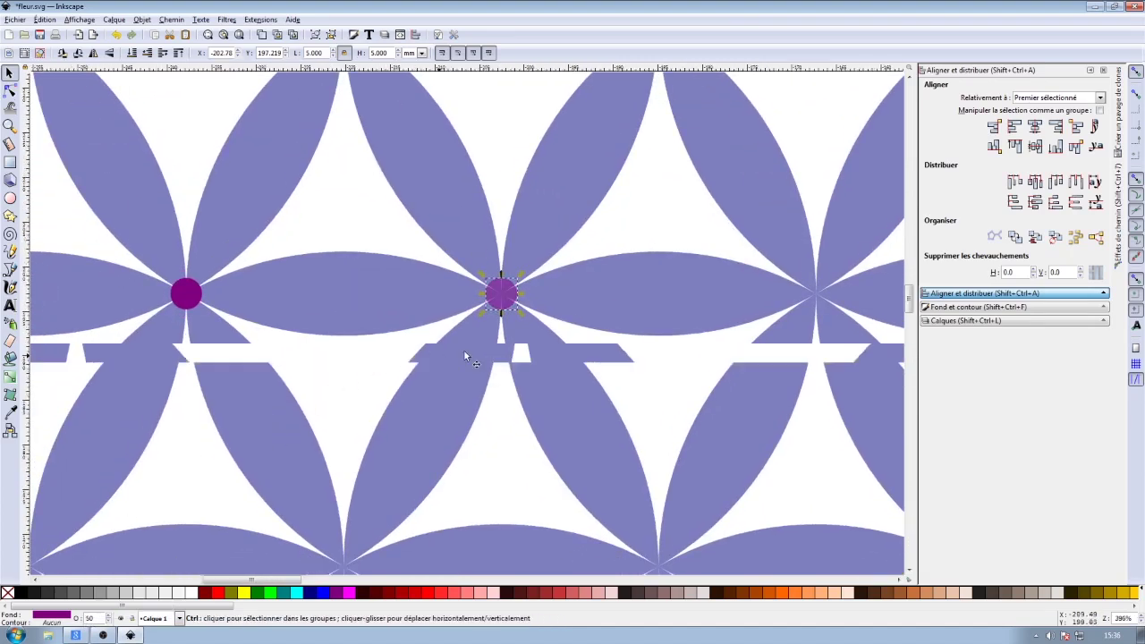
pyautogui.scroll(1, 467, 352)
pyautogui.scroll(-2, 465, 354)
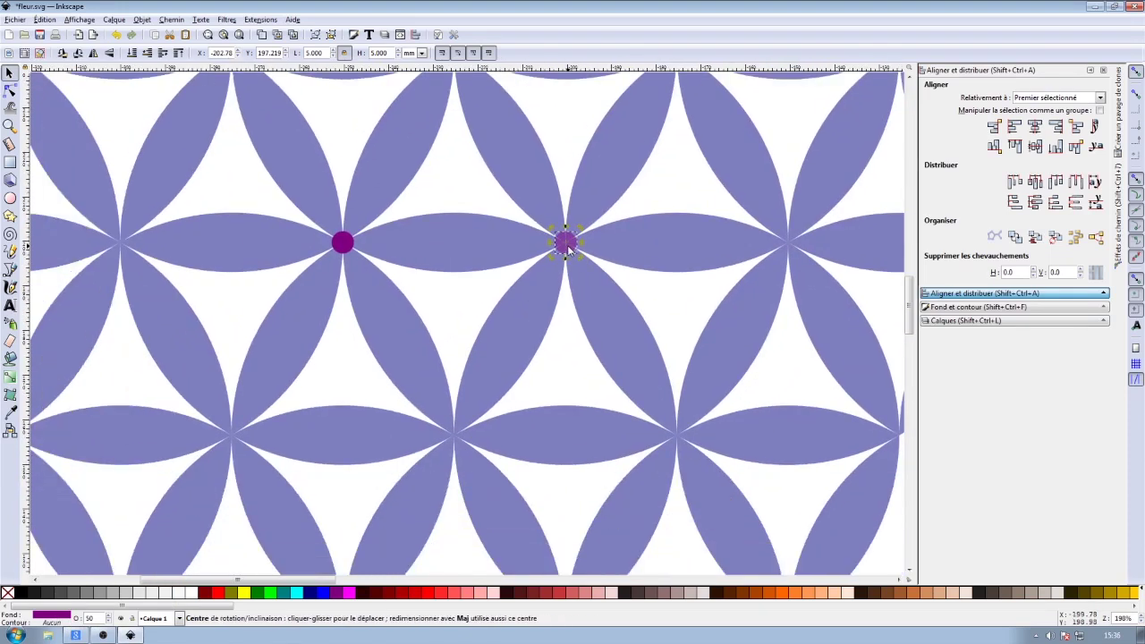
pyautogui.moveTo(566, 247); pyautogui.dragTo(344, 249)
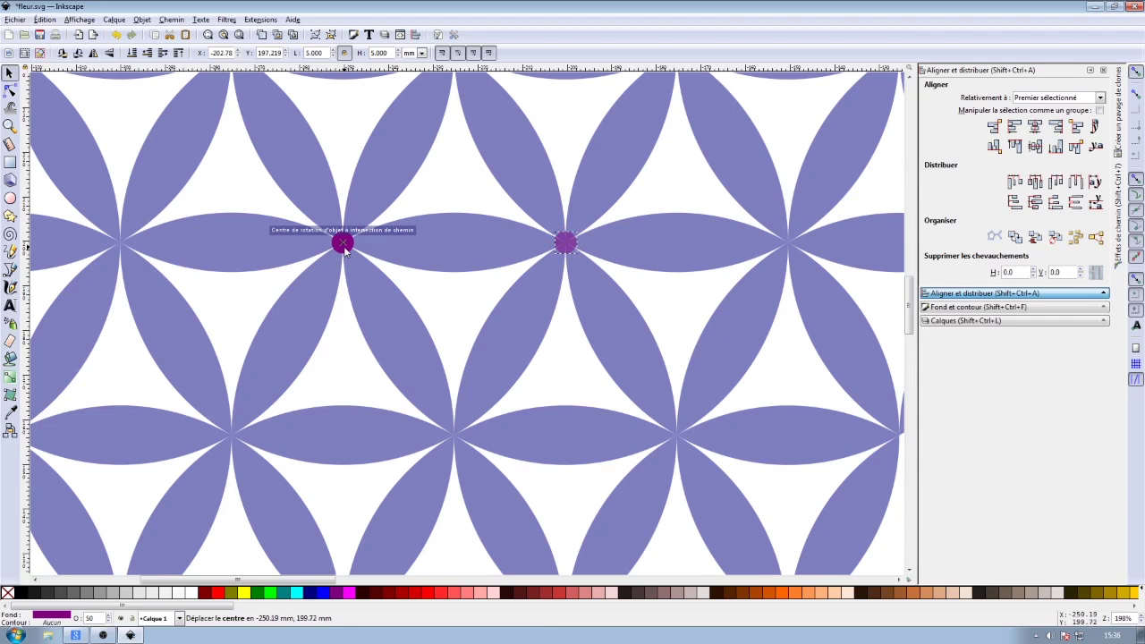
pyautogui.keyDown('ctrl'); pyautogui.scroll(-3, 411, 277); pyautogui.keyUp('ctrl')
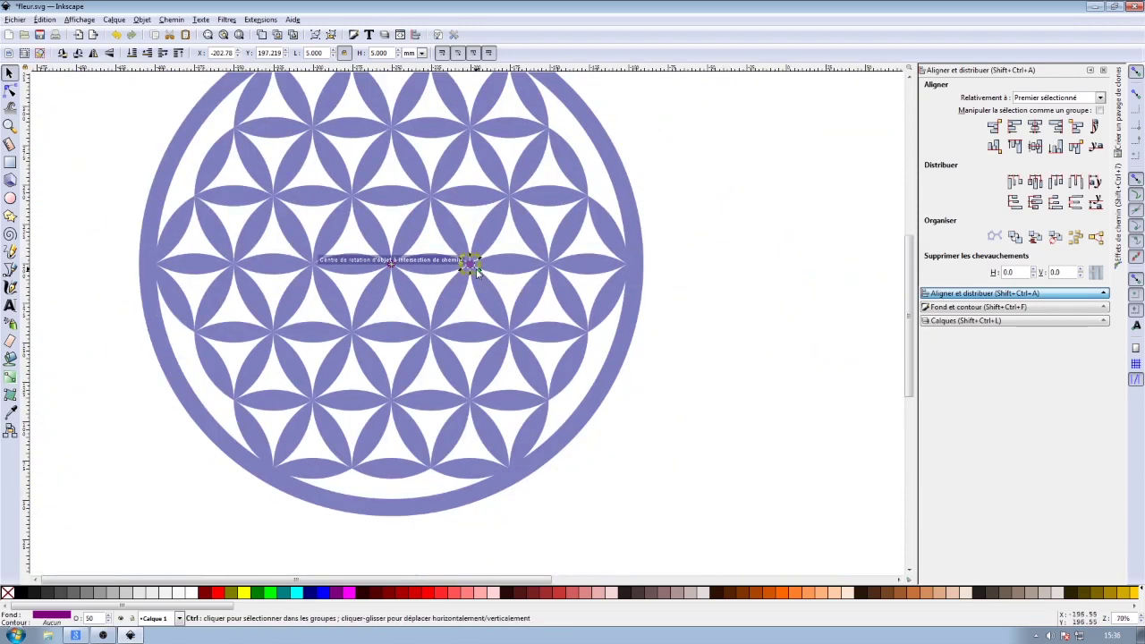
# Duplicate and rotate the circles in 60° steps to fill all six surrounding intersections
pyautogui.hotkey('ctrl', 'd')
pyautogui.press(']')
pyautogui.press(']')
pyautogui.press(']')
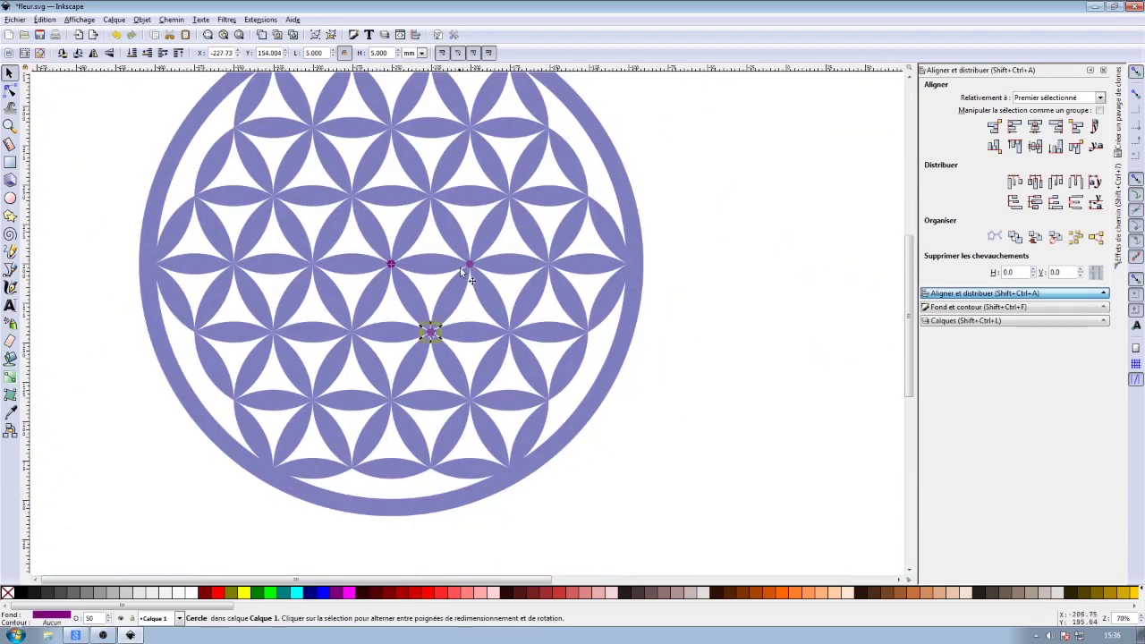
pyautogui.keyDown('shift'); pyautogui.click(470, 265); pyautogui.keyUp('shift')
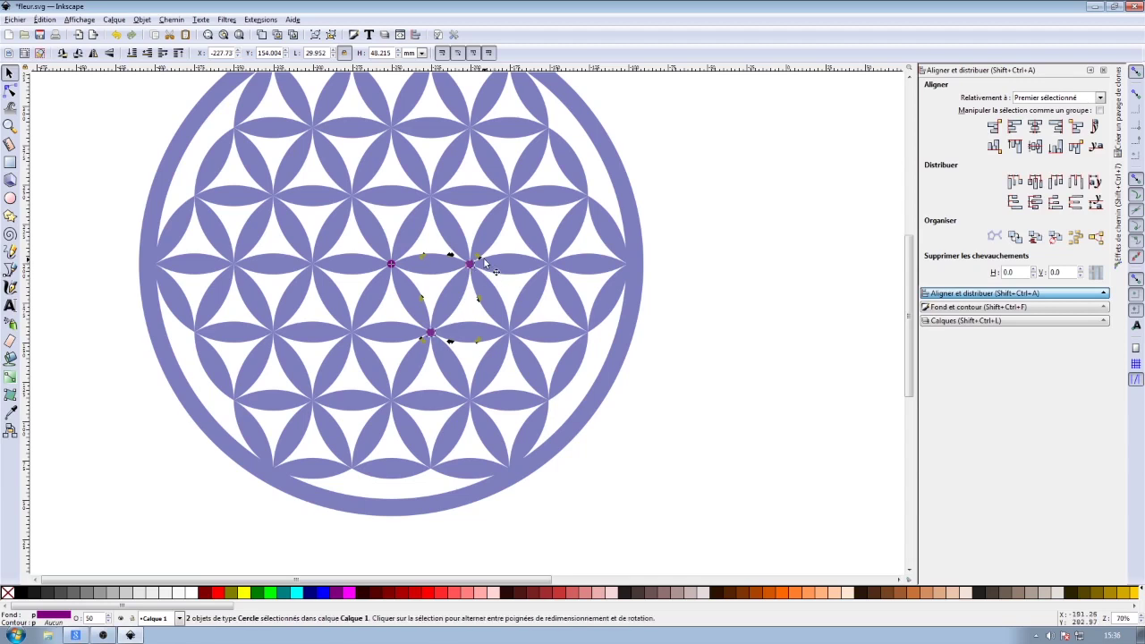
pyautogui.hotkey('ctrl', 'd')
pyautogui.press(']')
pyautogui.press(']')
pyautogui.press(']')
pyautogui.press(']')
pyautogui.press(']')
pyautogui.press(']')
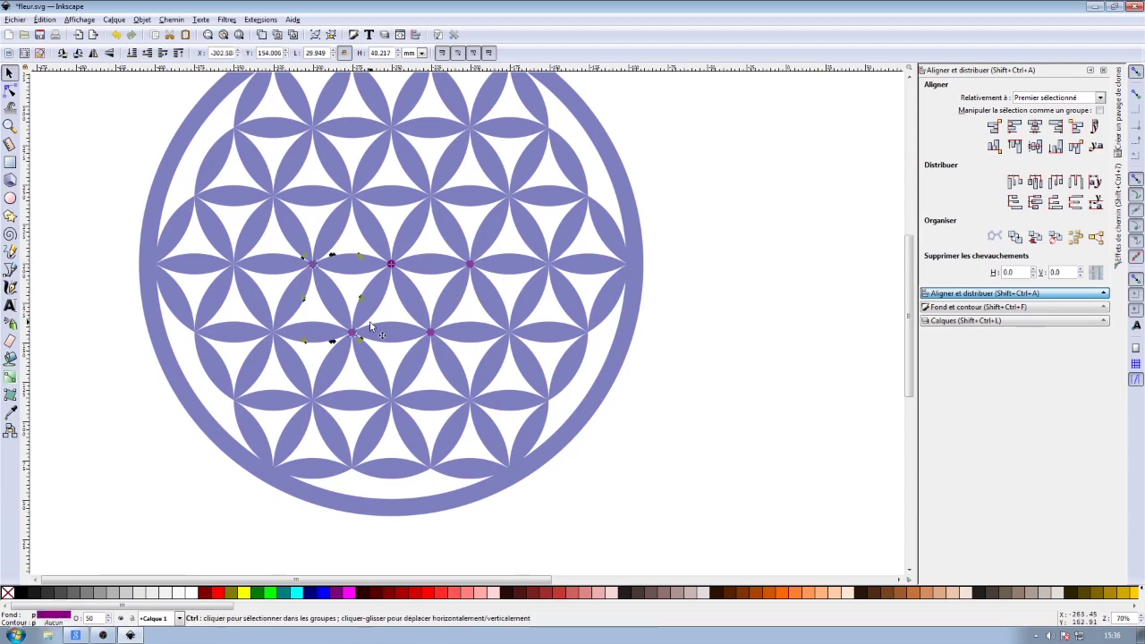
pyautogui.hotkey('ctrl', 'd')
pyautogui.moveTo(359, 340)
pyautogui.mouseDown()
pyautogui.moveTo(286, 223)
pyautogui.moveTo(355, 219)
pyautogui.mouseUp()
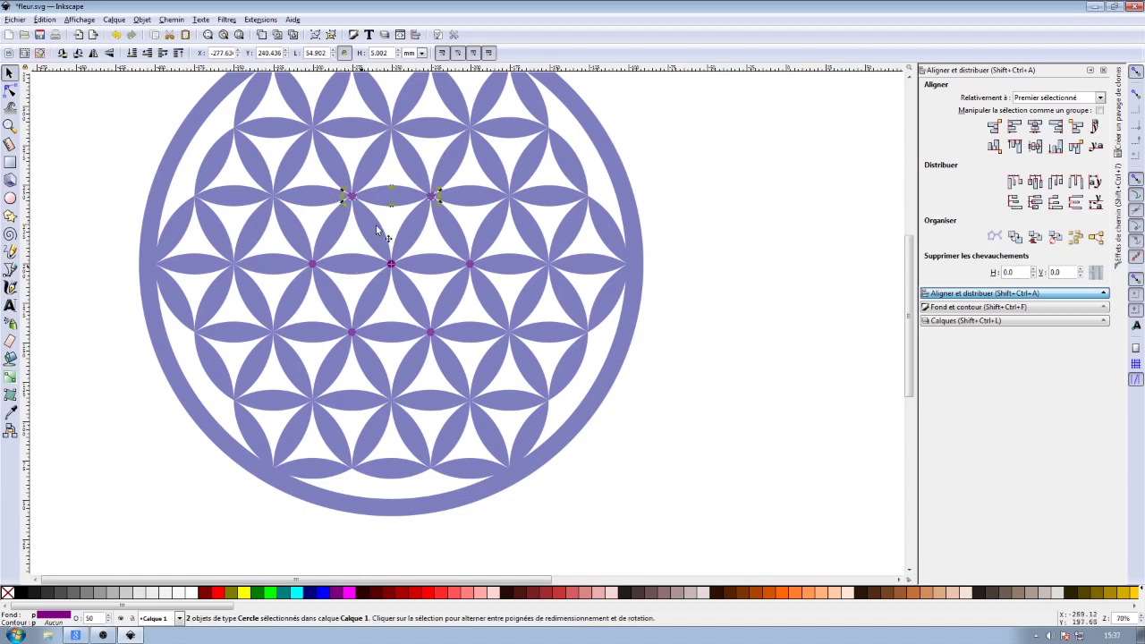
pyautogui.scroll(1, 442, 219)
pyautogui.hscroll(-1, 442, 219)
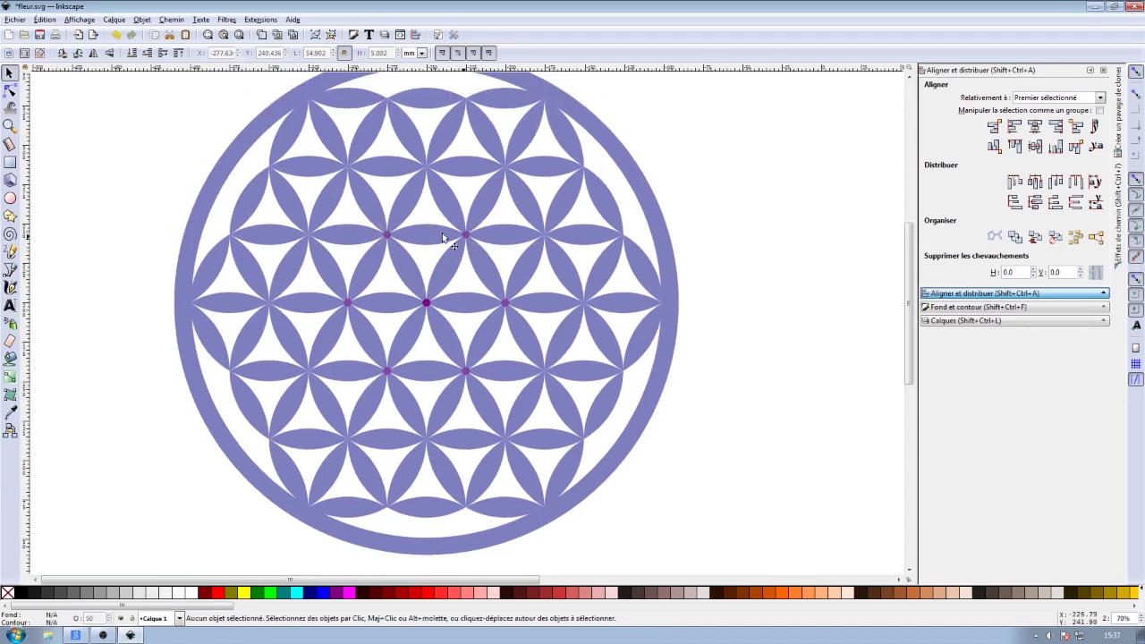
# Move a circle to the outer intersection ring and rotate duplicated circle pairs around the flower centre
pyautogui.moveTo(442, 232); pyautogui.dragTo(429, 165)
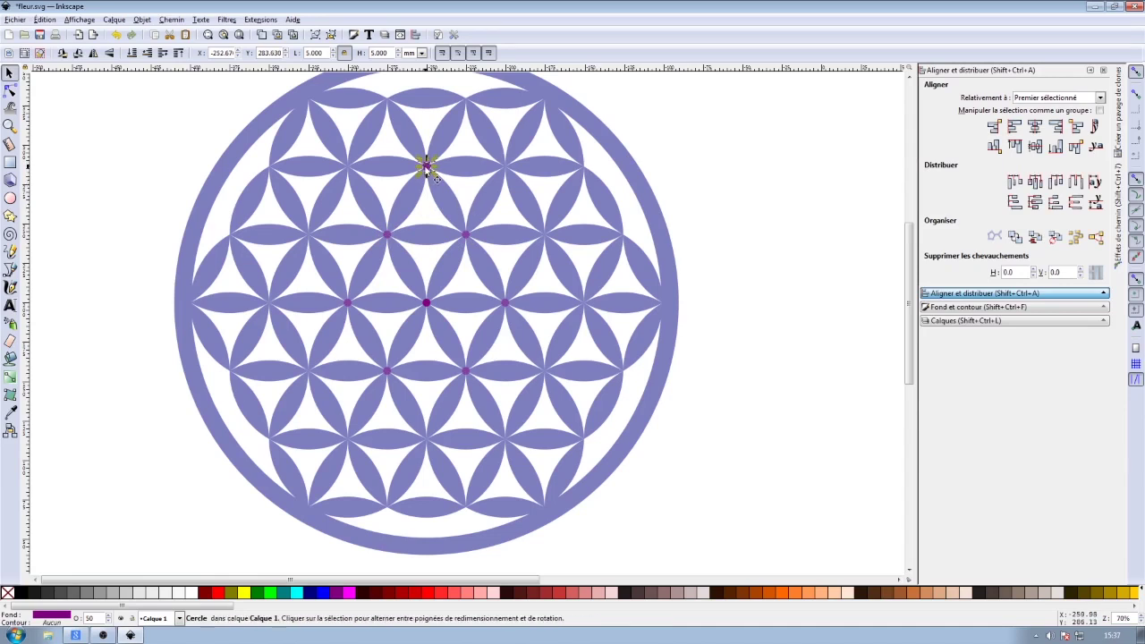
pyautogui.keyDown('ctrl'); pyautogui.scroll(5, 438, 160); pyautogui.keyUp('ctrl')
pyautogui.keyDown('shift'); pyautogui.click(810, 174); pyautogui.keyUp('shift')
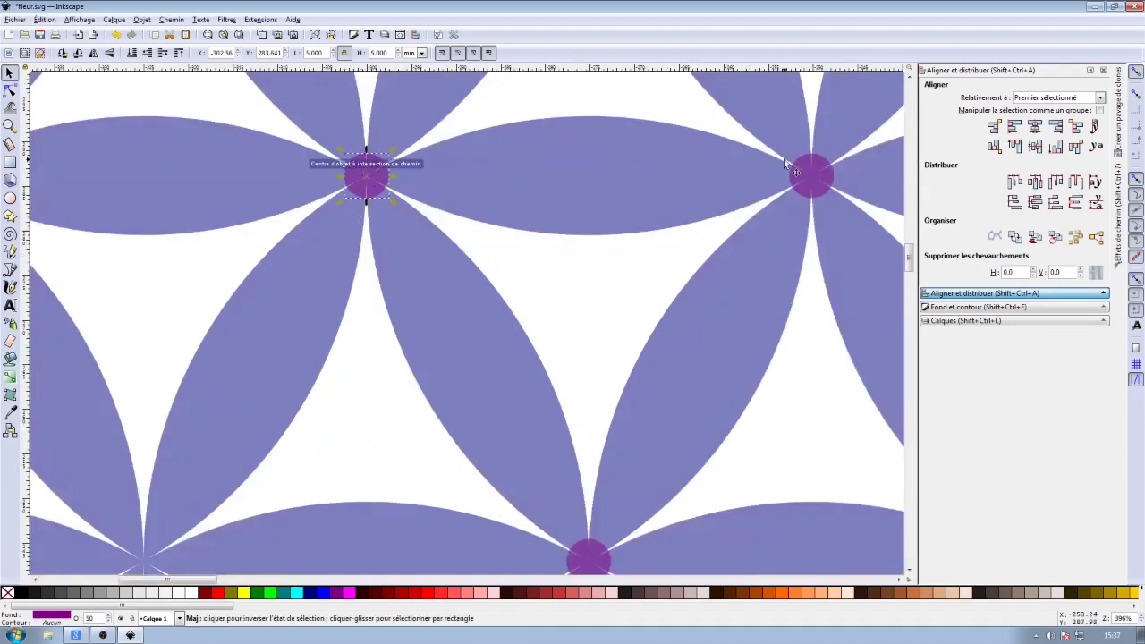
pyautogui.keyDown('ctrl'); pyautogui.scroll(-5, 487, 149); pyautogui.keyUp('ctrl')
pyautogui.moveTo(538, 181); pyautogui.dragTo(546, 293)
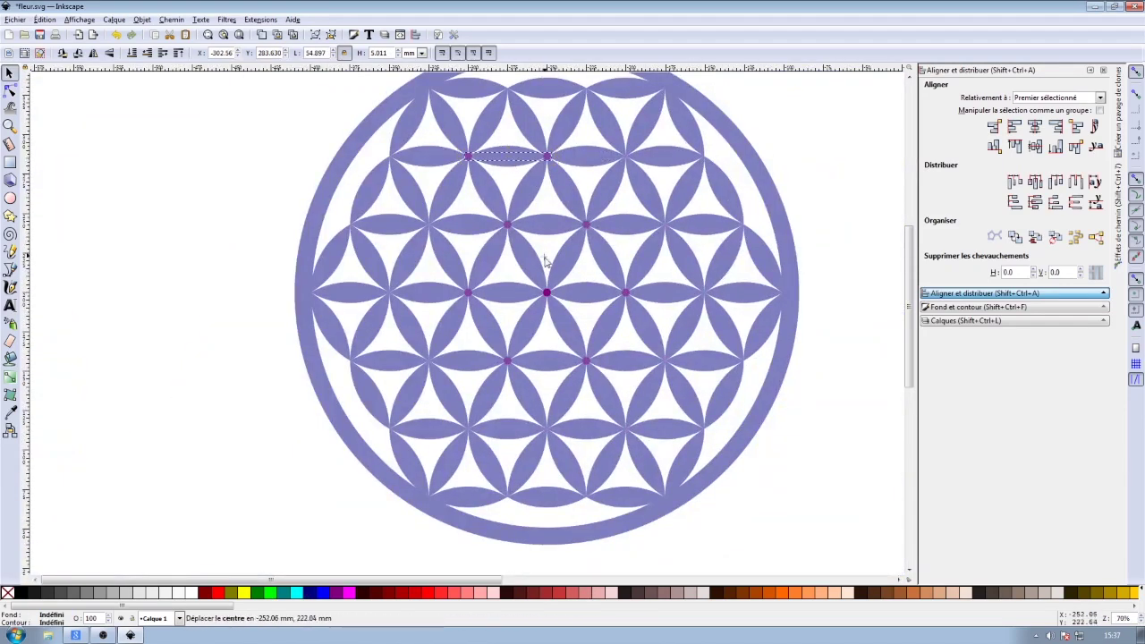
pyautogui.hotkey('ctrl', 'd')
pyautogui.moveTo(557, 152)
pyautogui.mouseDown()
pyautogui.moveTo(668, 154)
pyautogui.moveTo(704, 313)
pyautogui.mouseUp()
pyautogui.hotkey('ctrl', 'd')
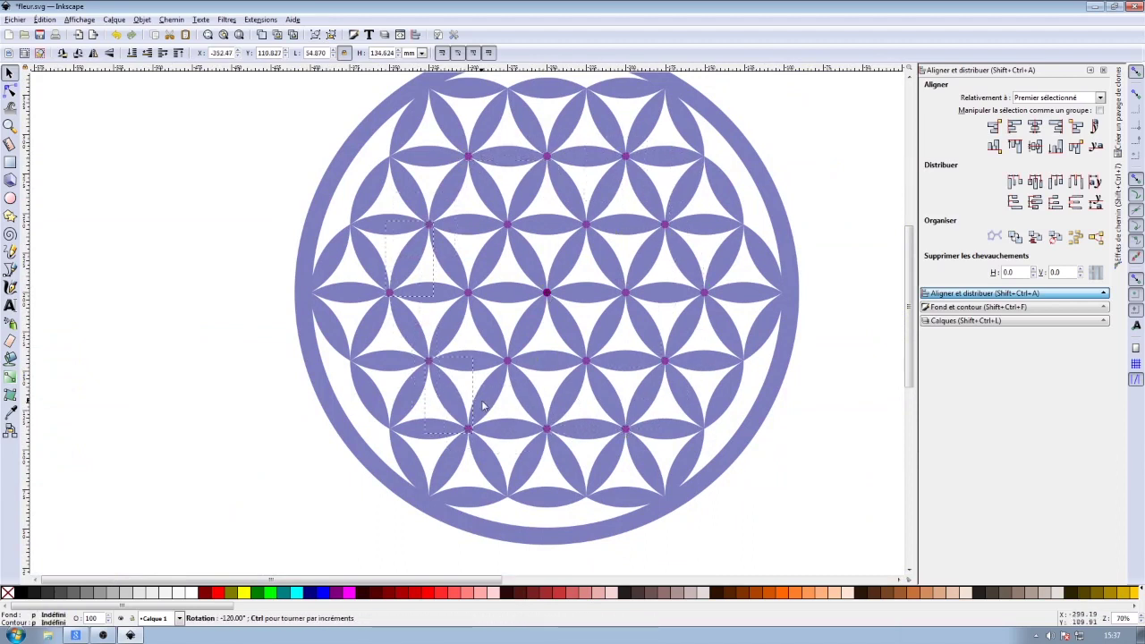
pyautogui.click(546, 292)
pyautogui.scroll(1, 547, 293)
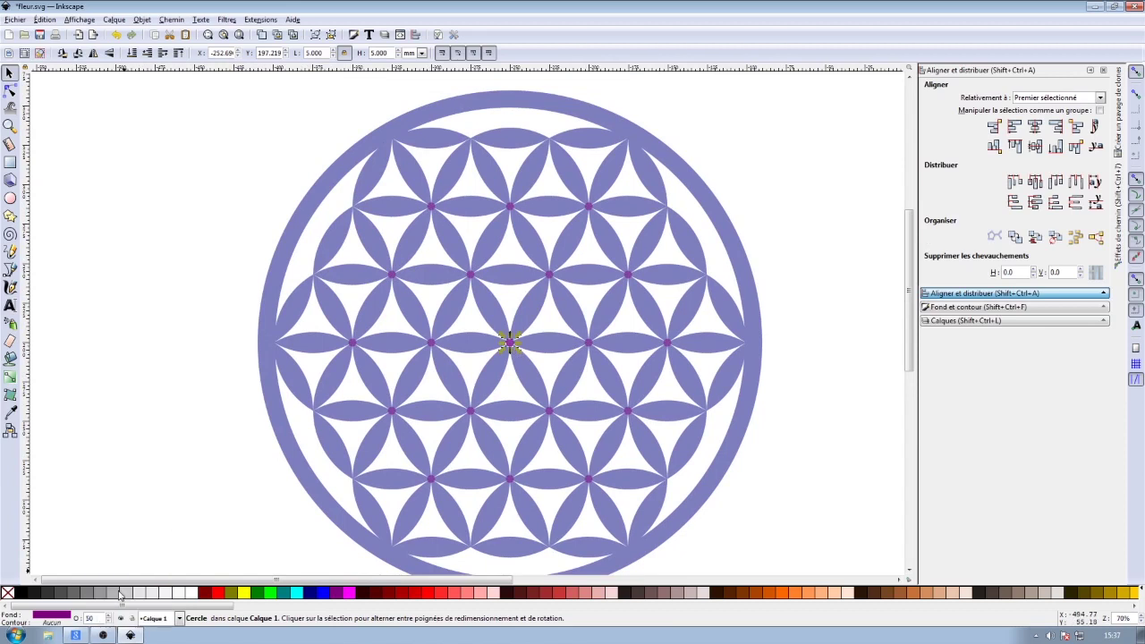
pyautogui.press('Escape')
pyautogui.scroll(3, 529, 174)
pyautogui.scroll(2, 528, 148)
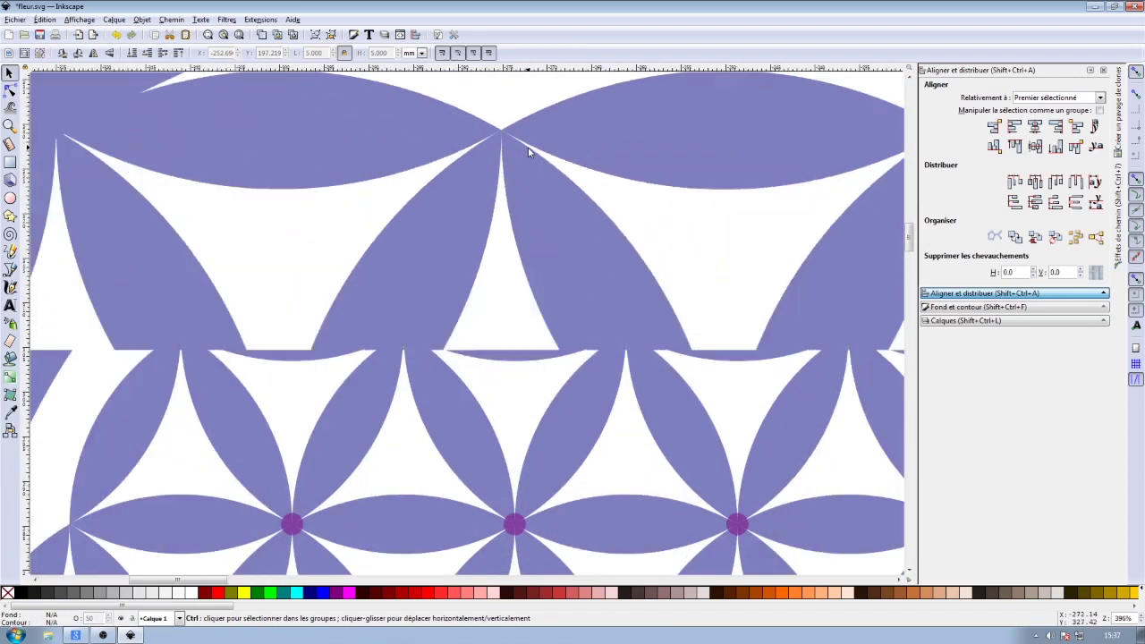
# Ungroup the purple circle pair and place a copy of the left circle at the top petal intersection
pyautogui.click(292, 512)
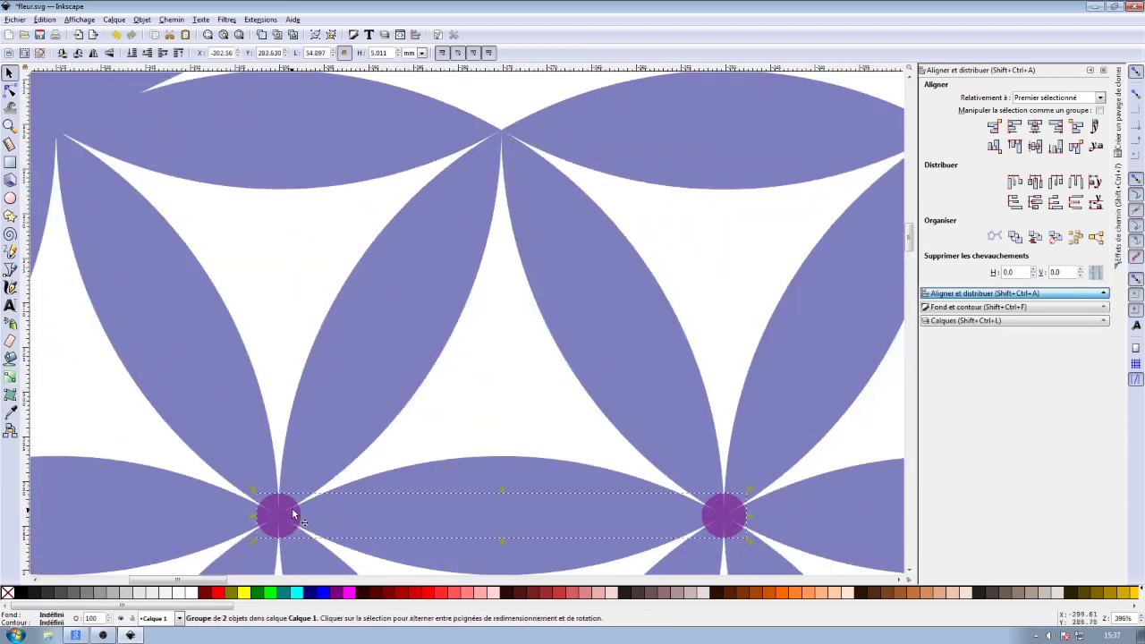
pyautogui.click(317, 37)
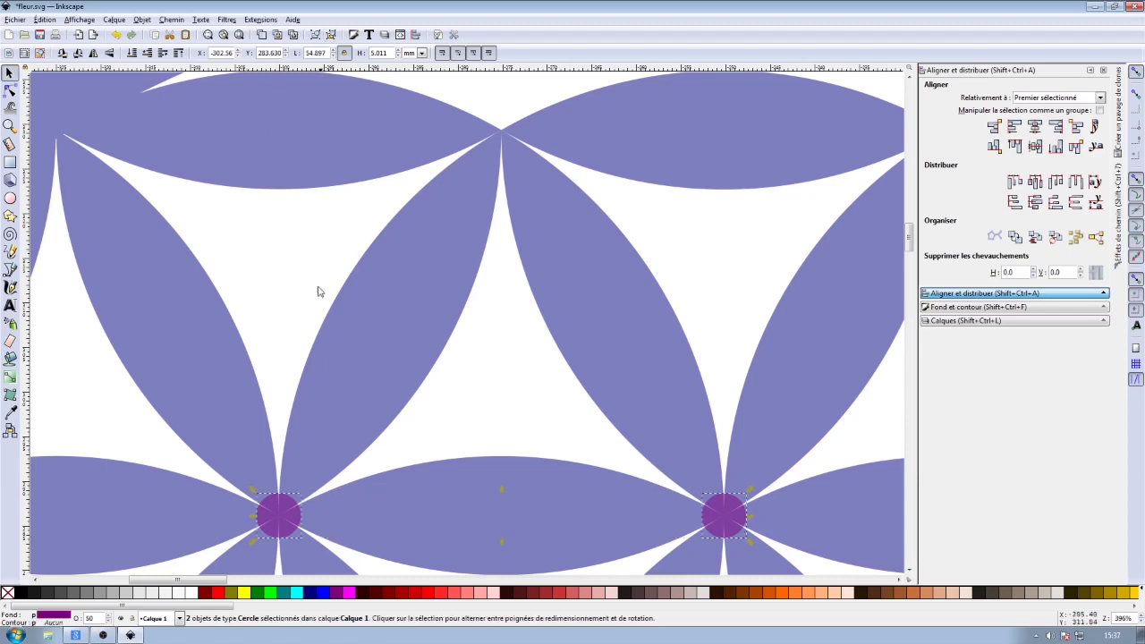
pyautogui.click(291, 510)
pyautogui.hotkey('ctrl', 'd')
pyautogui.moveTo(292, 510); pyautogui.dragTo(548, 138)
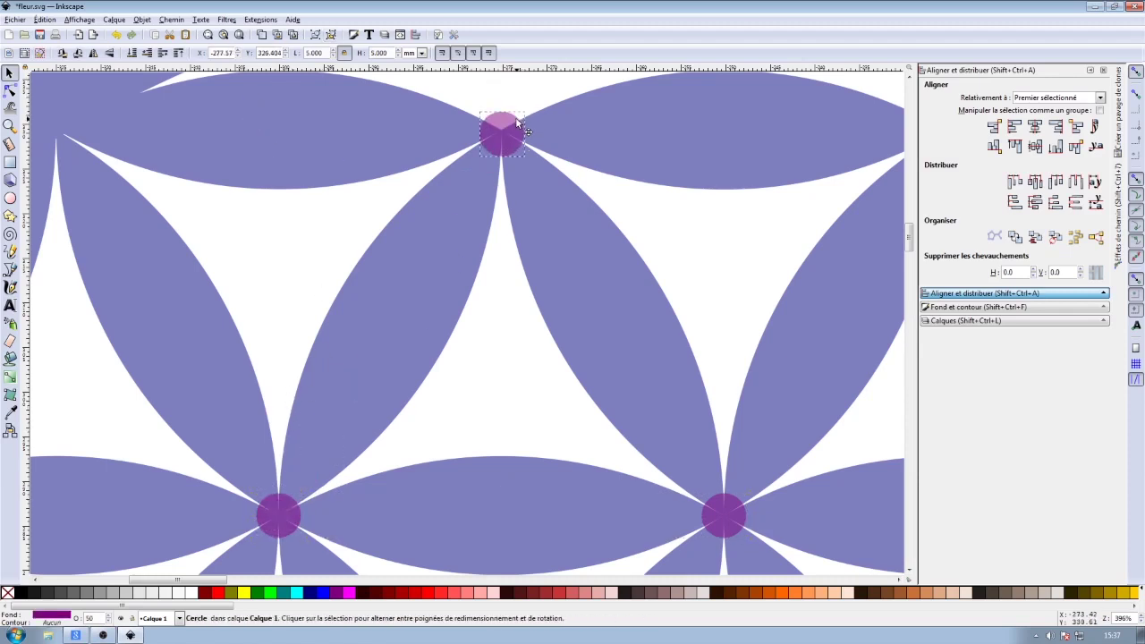
pyautogui.scroll(-5, 548, 139)
pyautogui.scroll(2, 597, 153)
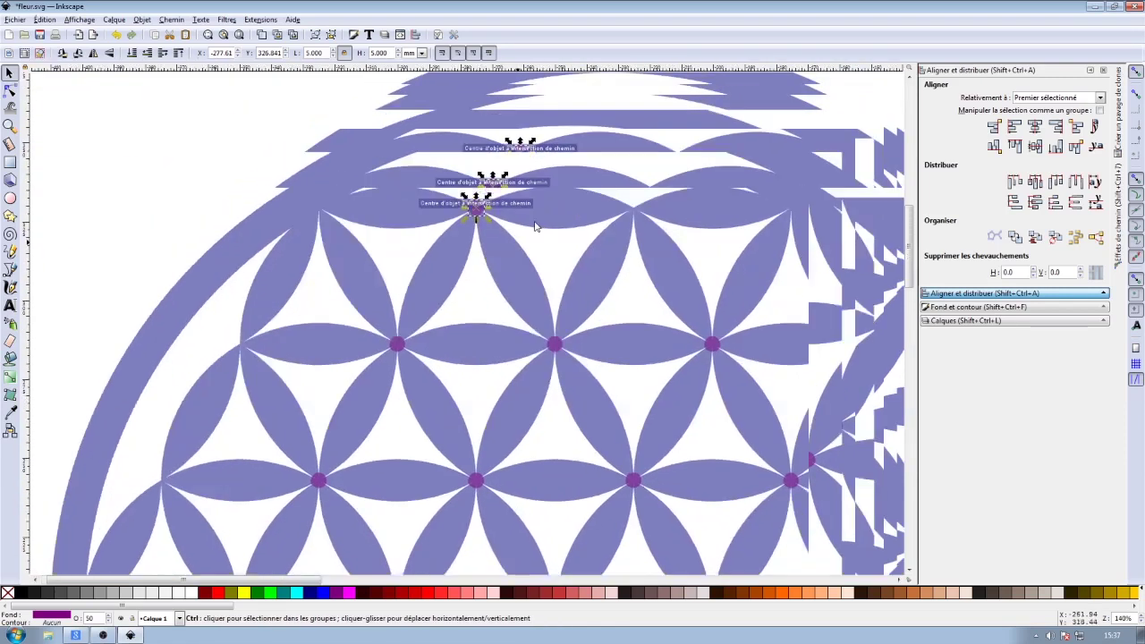
pyautogui.scroll(3, 478, 206)
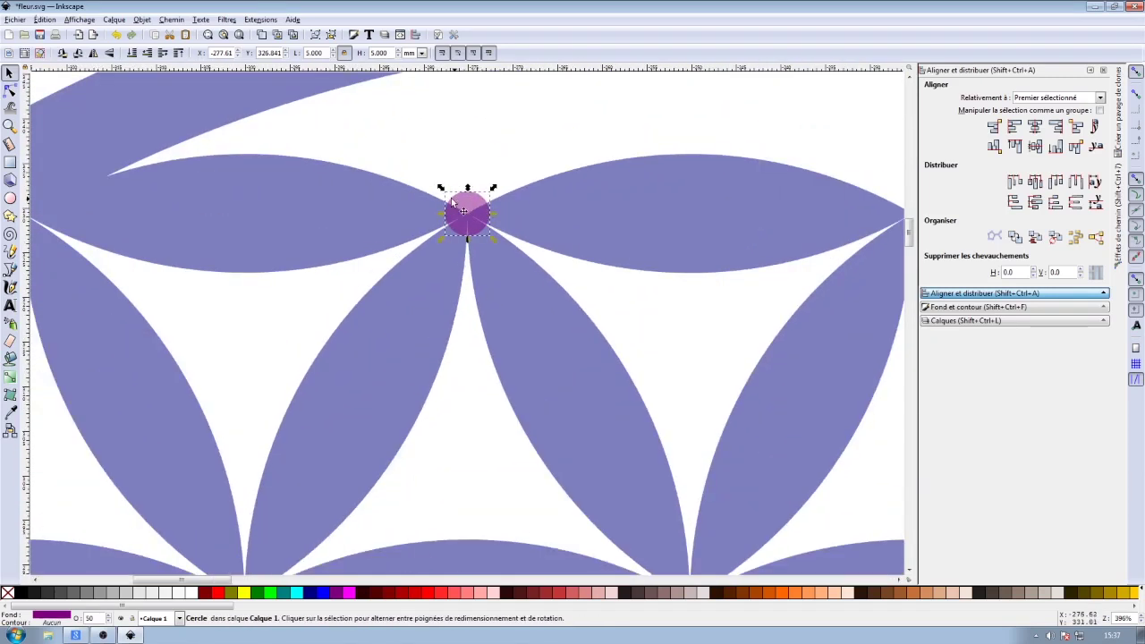
pyautogui.scroll(-1, 600, 230)
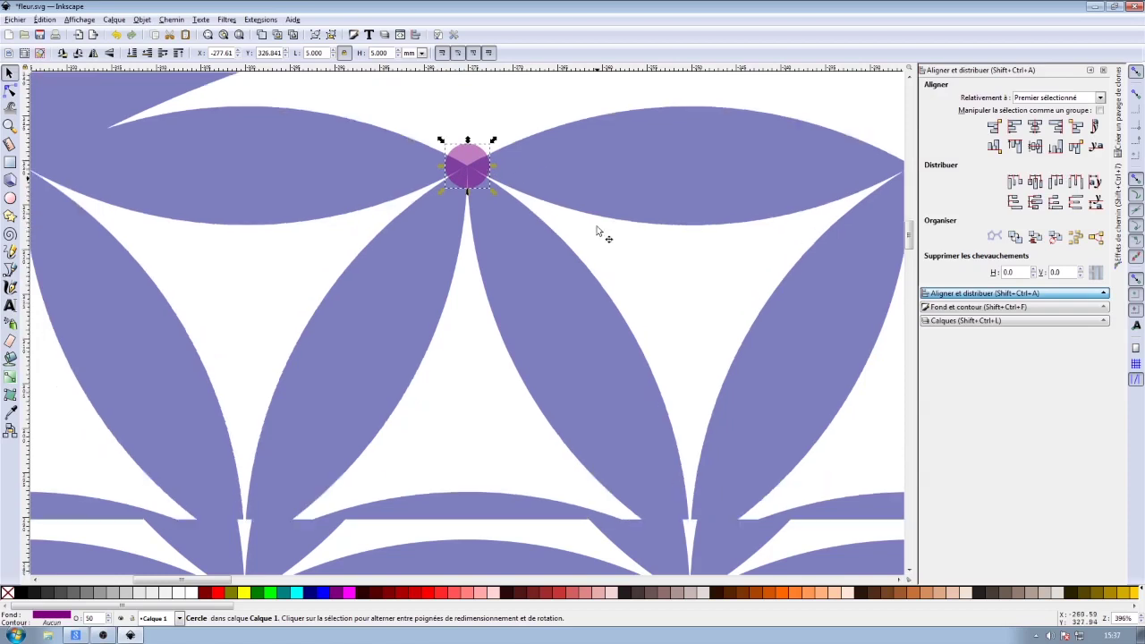
pyautogui.scroll(-1, 599, 239)
pyautogui.scroll(-2, 601, 229)
pyautogui.scroll(1, 401, 184)
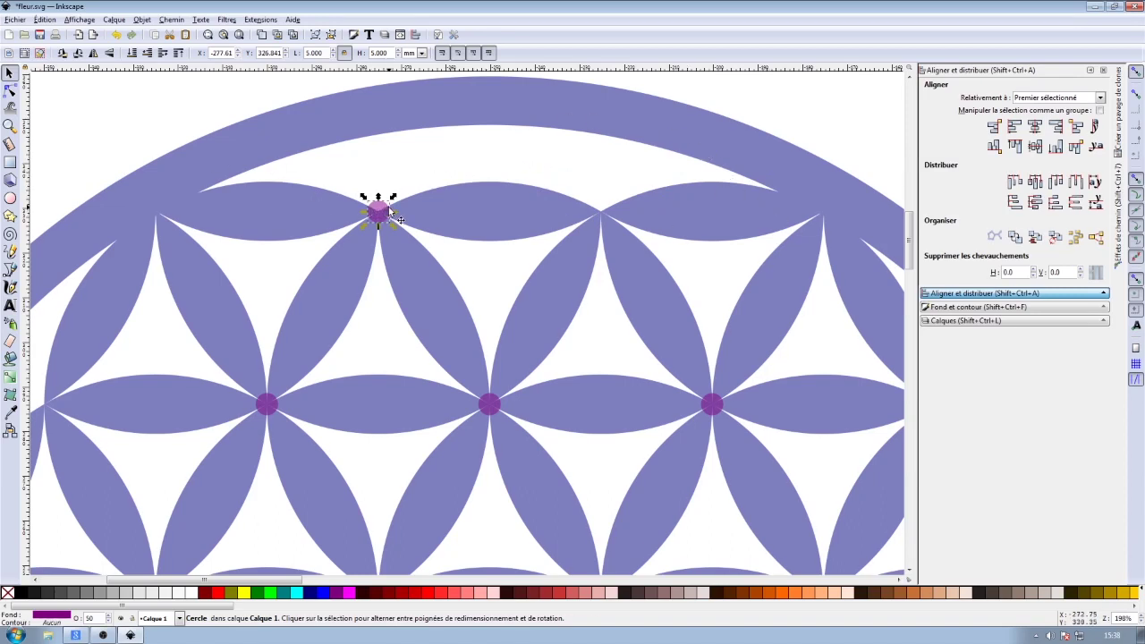
# Copy the top circle to the next intersection right and combine both top circles into one path
pyautogui.hotkey('ctrl', 'd')
pyautogui.moveTo(390, 210); pyautogui.dragTo(601, 209)
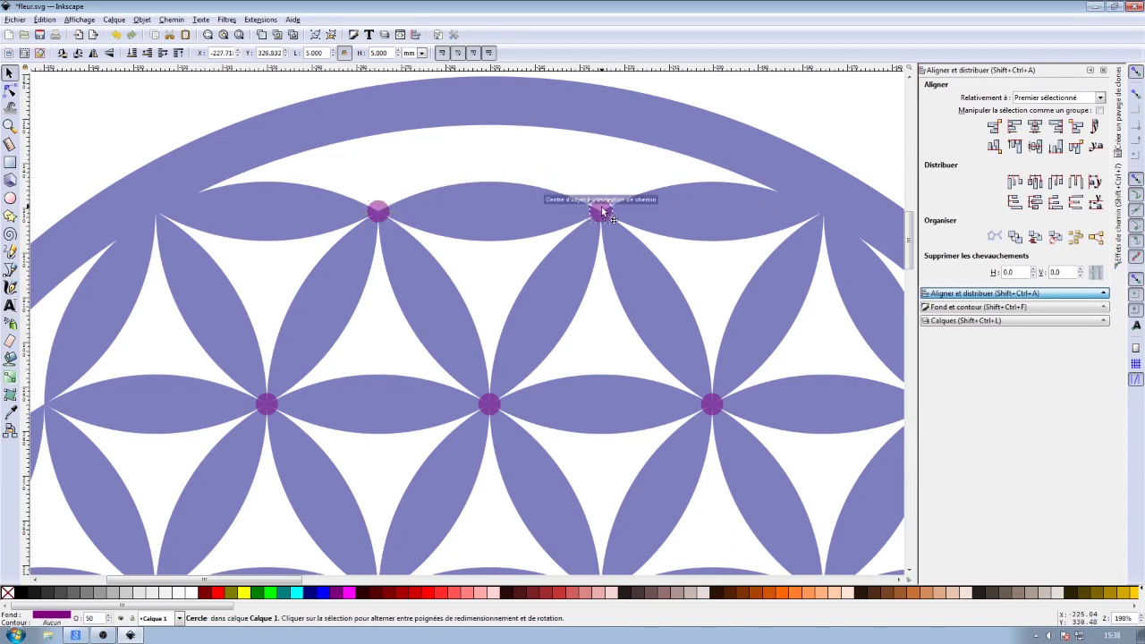
pyautogui.keyDown('shift'); pyautogui.click(378, 212); pyautogui.keyUp('shift')
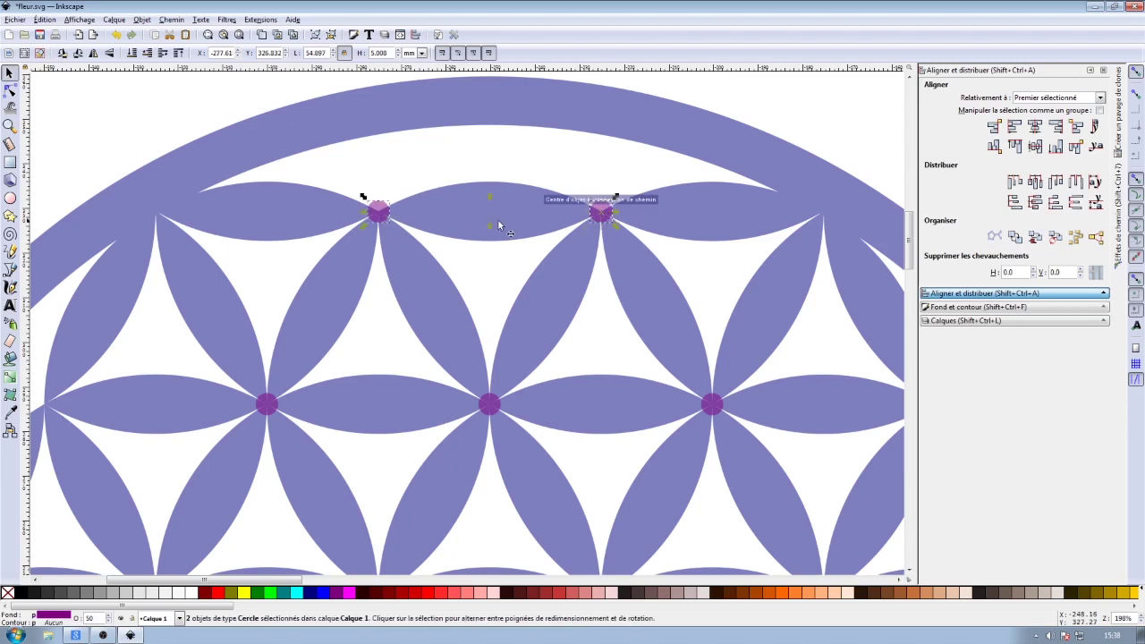
pyautogui.click(173, 19)
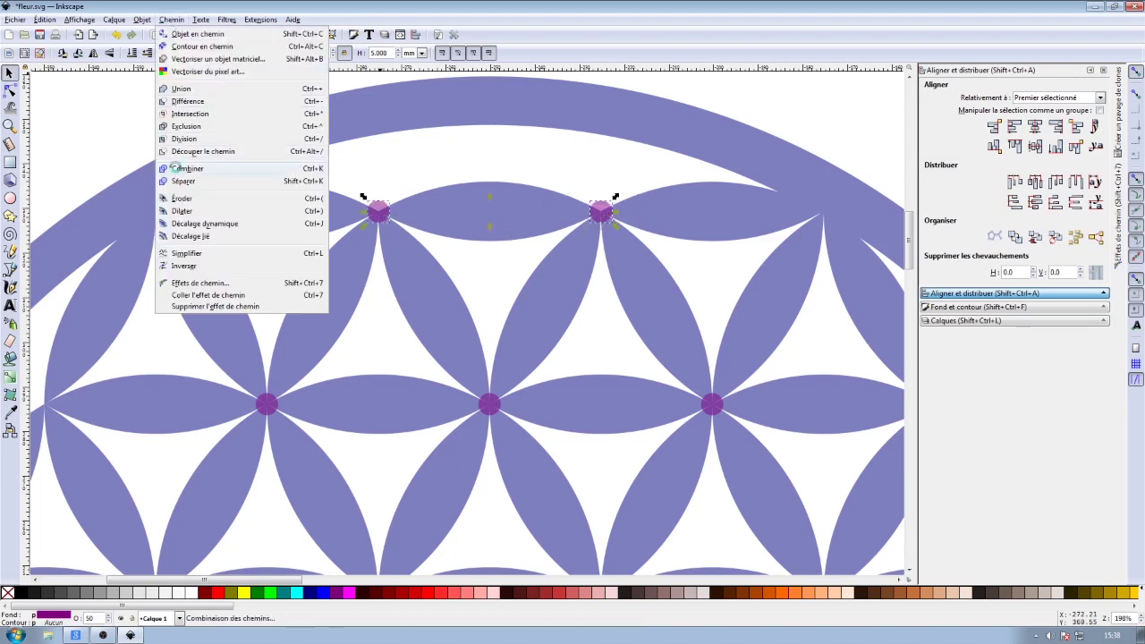
pyautogui.click(183, 168)
pyautogui.press('Escape')
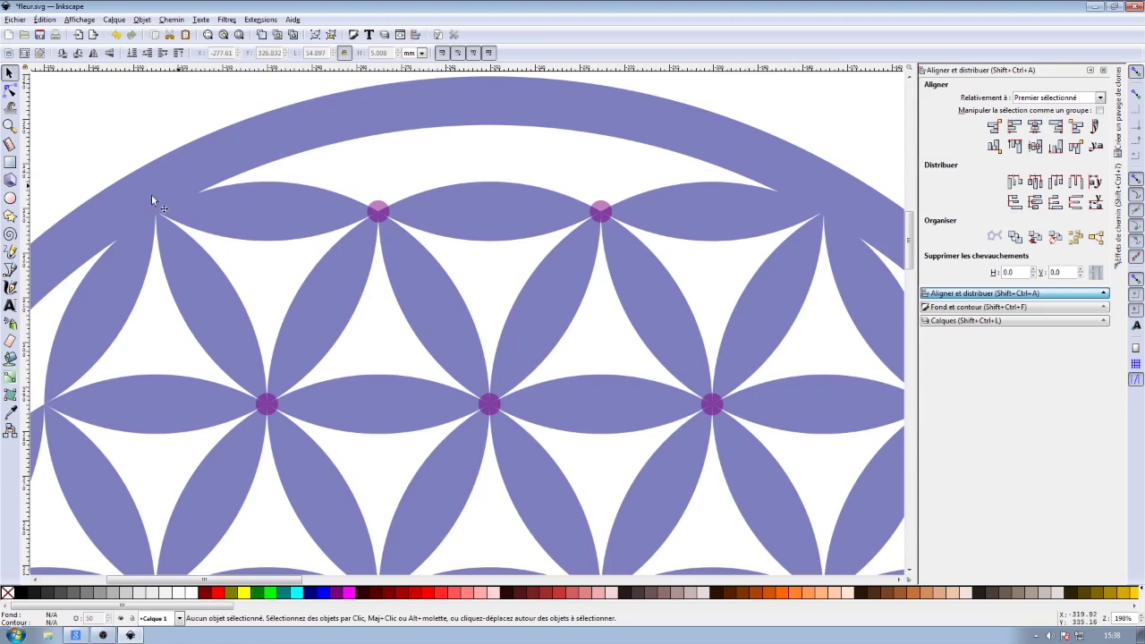
# Trace a closed Bezier outline around the top edge petals along the ring's inner edge
pyautogui.click(10, 269)
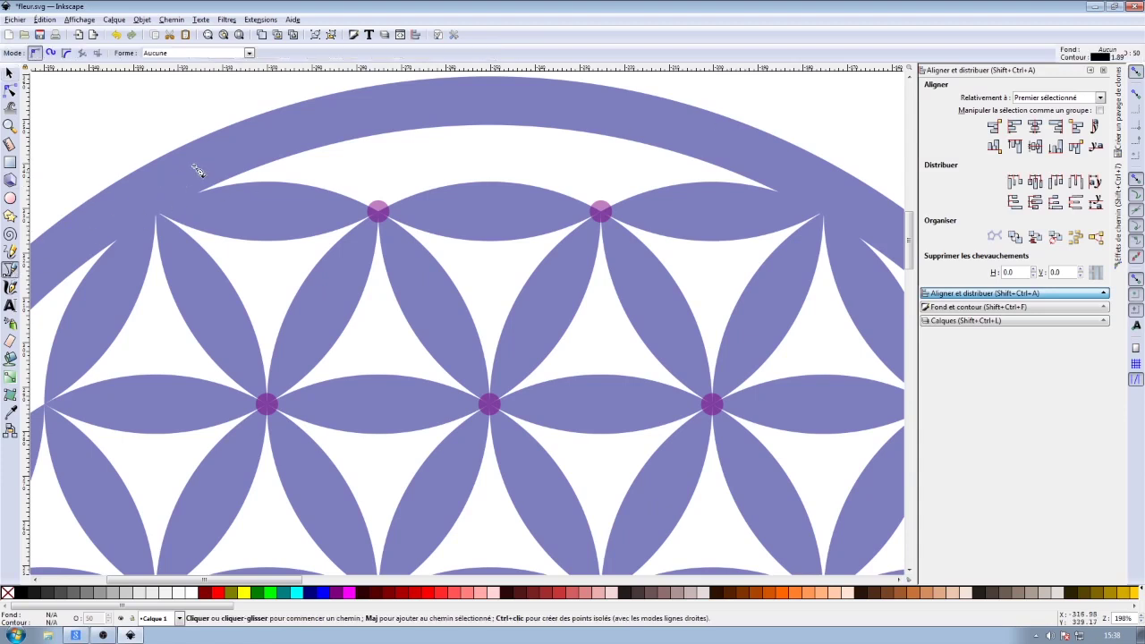
pyautogui.click(199, 163)
pyautogui.click(173, 203)
pyautogui.click(210, 213)
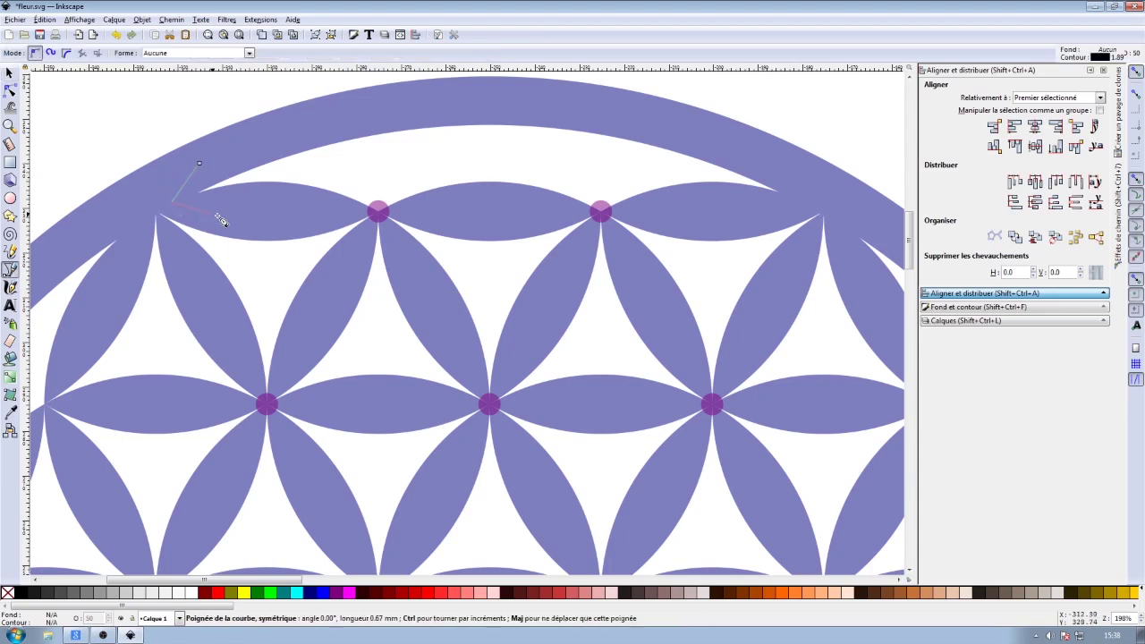
pyautogui.click(379, 214)
pyautogui.click(489, 212)
pyautogui.click(550, 207)
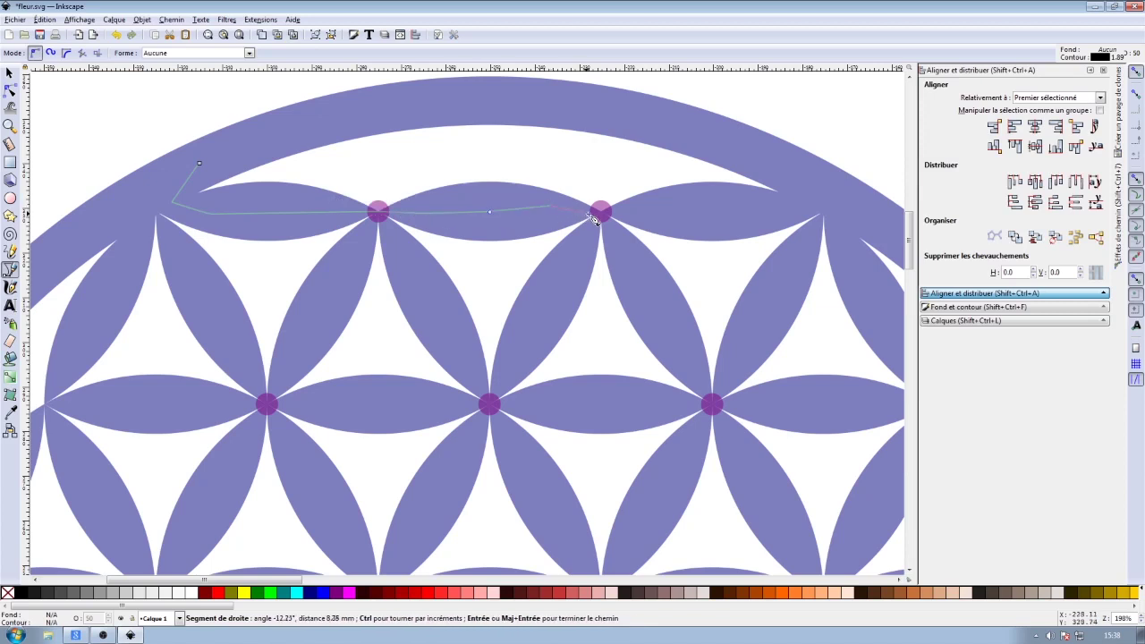
pyautogui.click(601, 213)
pyautogui.click(794, 208)
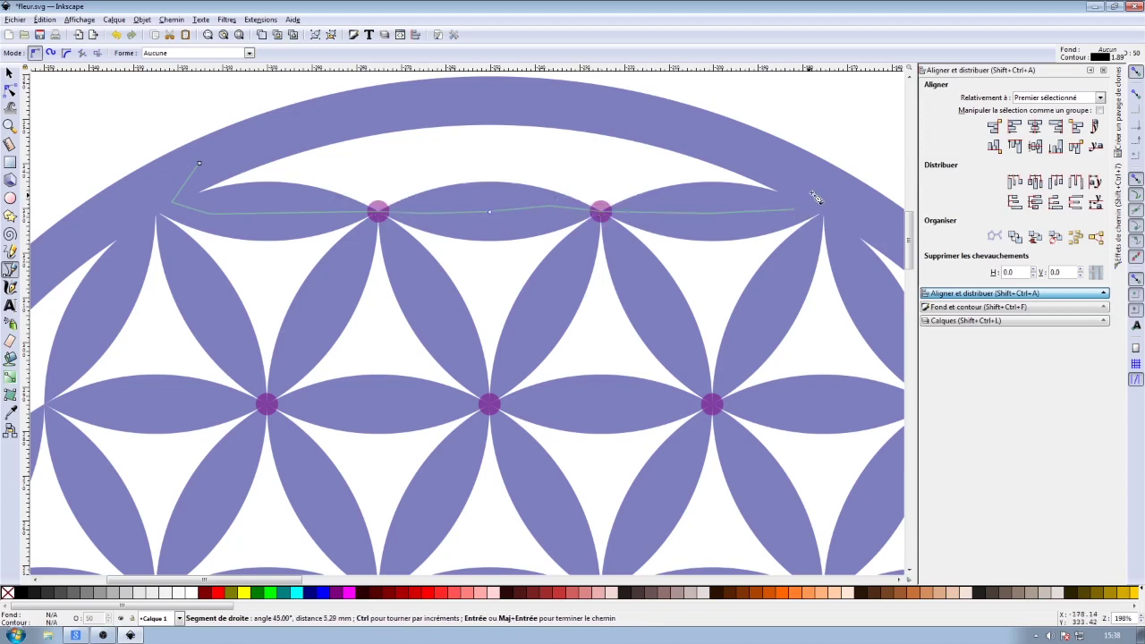
pyautogui.click(814, 185)
pyautogui.click(765, 162)
pyautogui.click(661, 126)
pyautogui.click(534, 108)
pyautogui.click(422, 104)
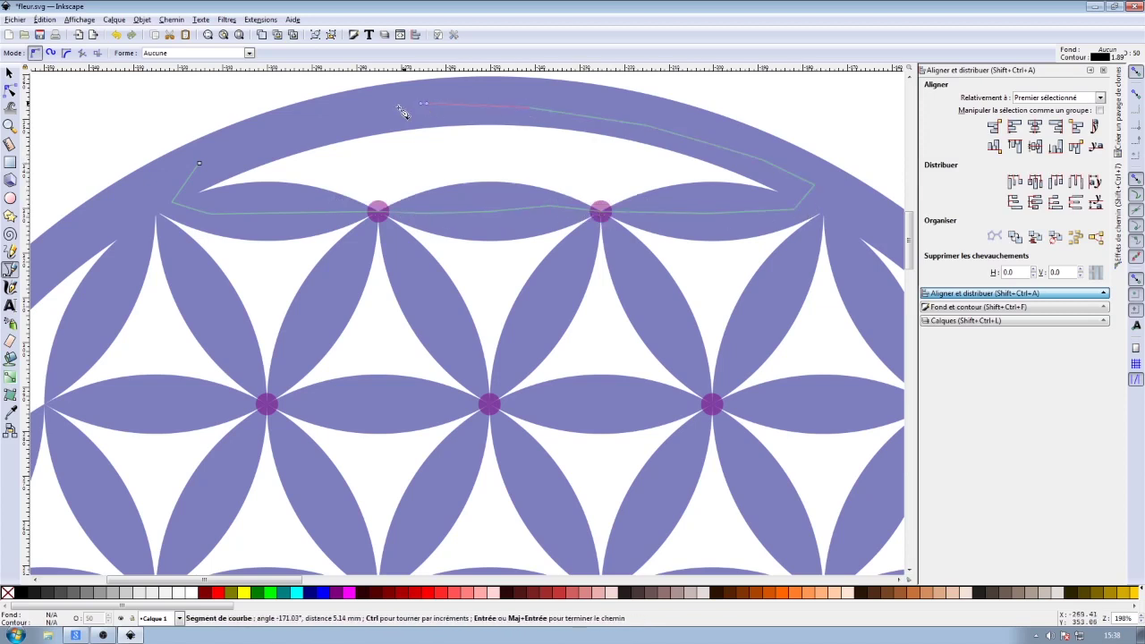
pyautogui.click(336, 120)
pyautogui.moveTo(281, 136); pyautogui.dragTo(268, 143)
pyautogui.click(199, 164)
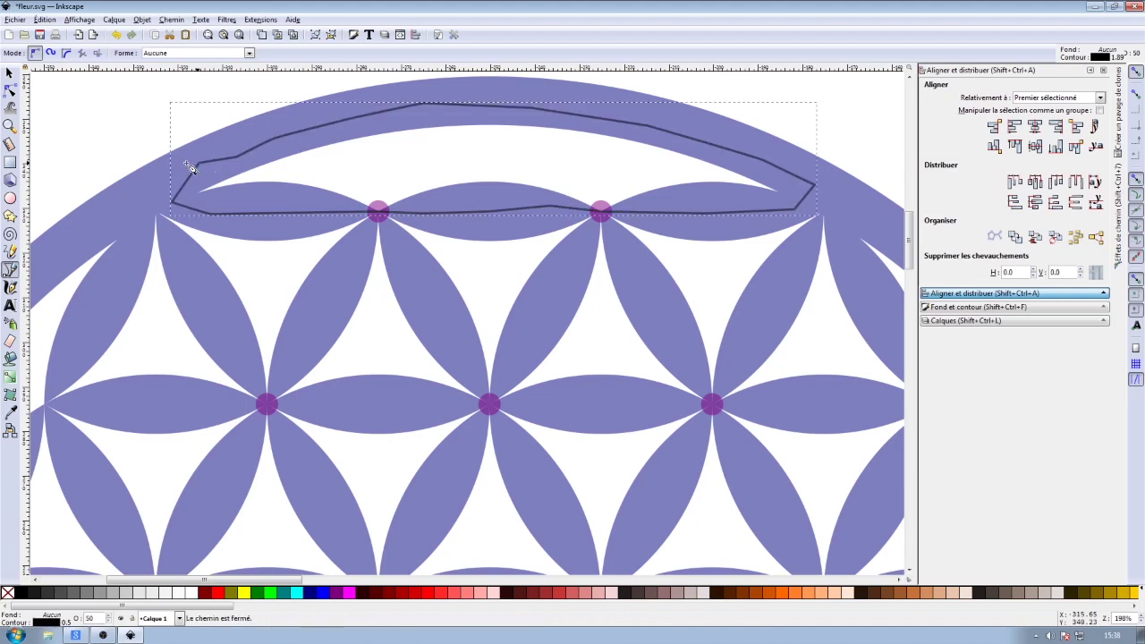
# Fill the closed outline solid yellow at 100% opacity
pyautogui.click(245, 590)
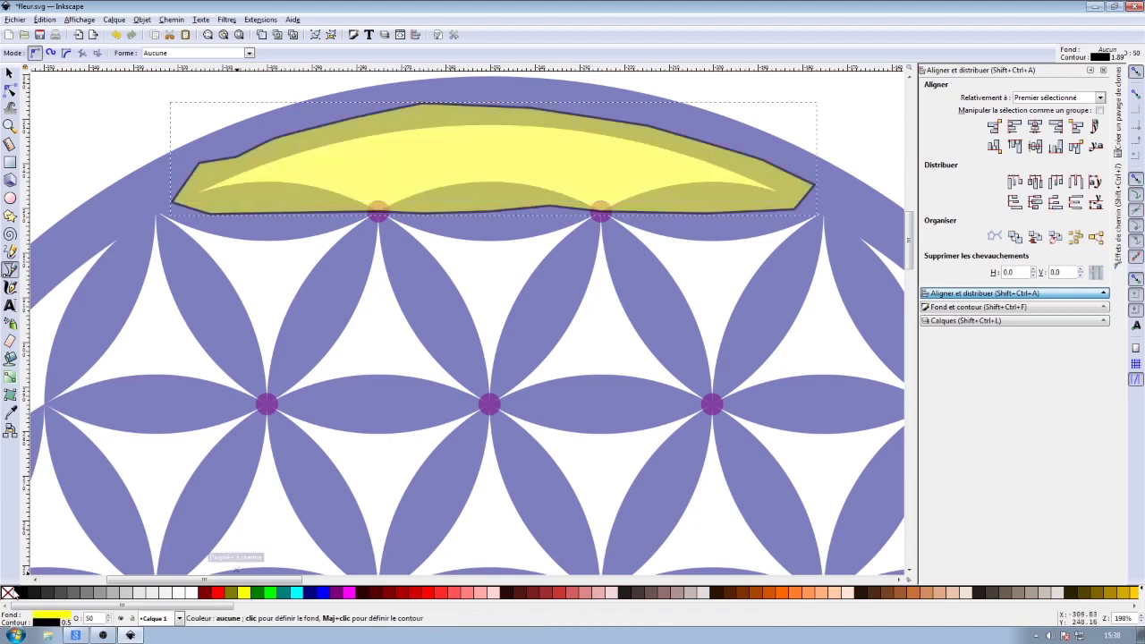
pyautogui.rightClick(93, 618)
pyautogui.click(133, 610)
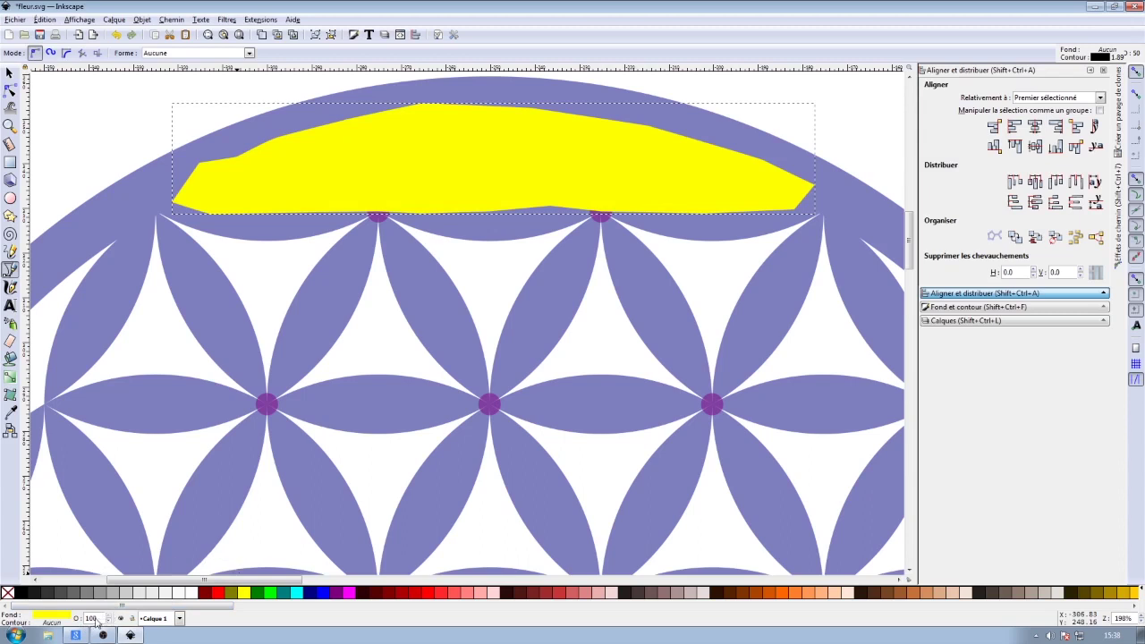
# Subtract a duplicate of the purple flower path from the yellow shape to trim it along the petal tops
pyautogui.rightClick(93, 618)
pyautogui.click(133, 611)
pyautogui.click(10, 73)
pyautogui.click(430, 87)
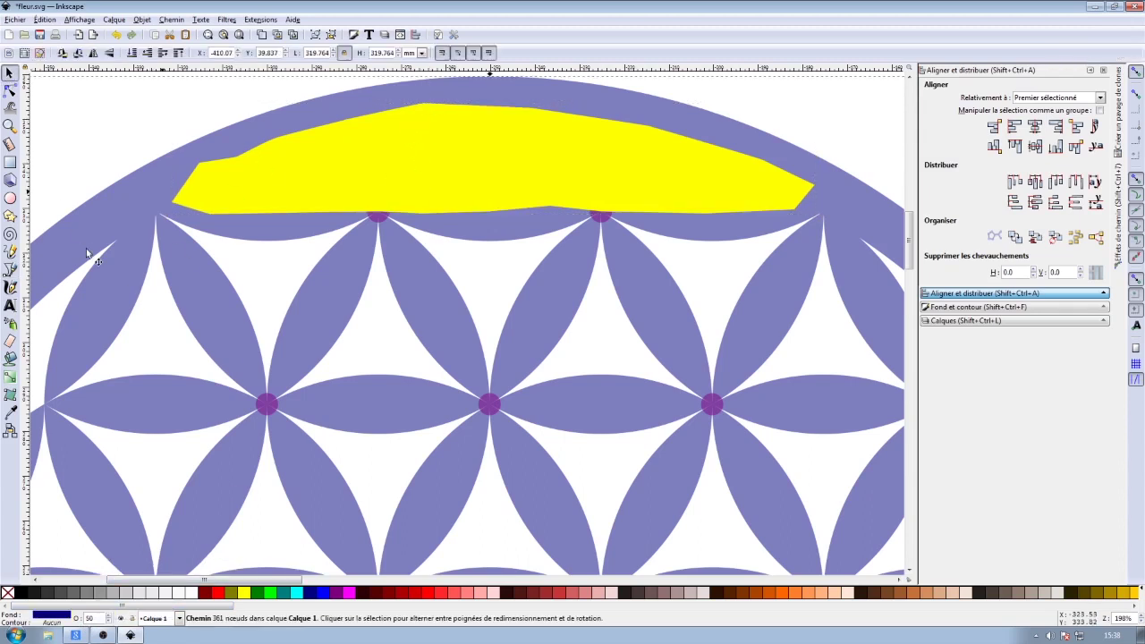
pyautogui.press('ctrl')
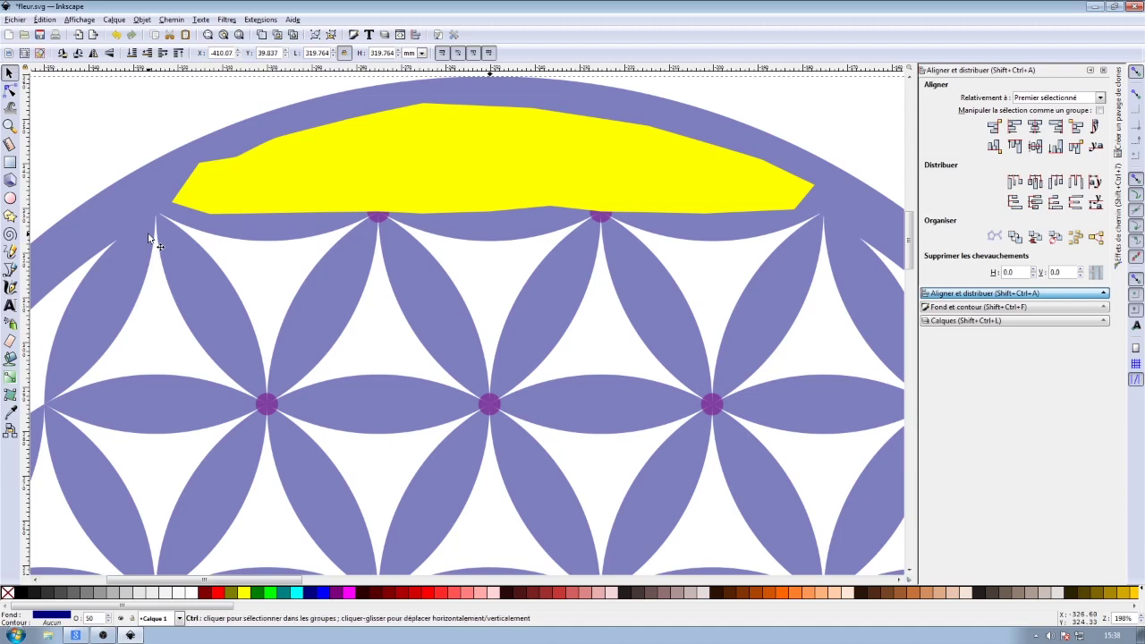
pyautogui.hotkey('ctrl', 'd')
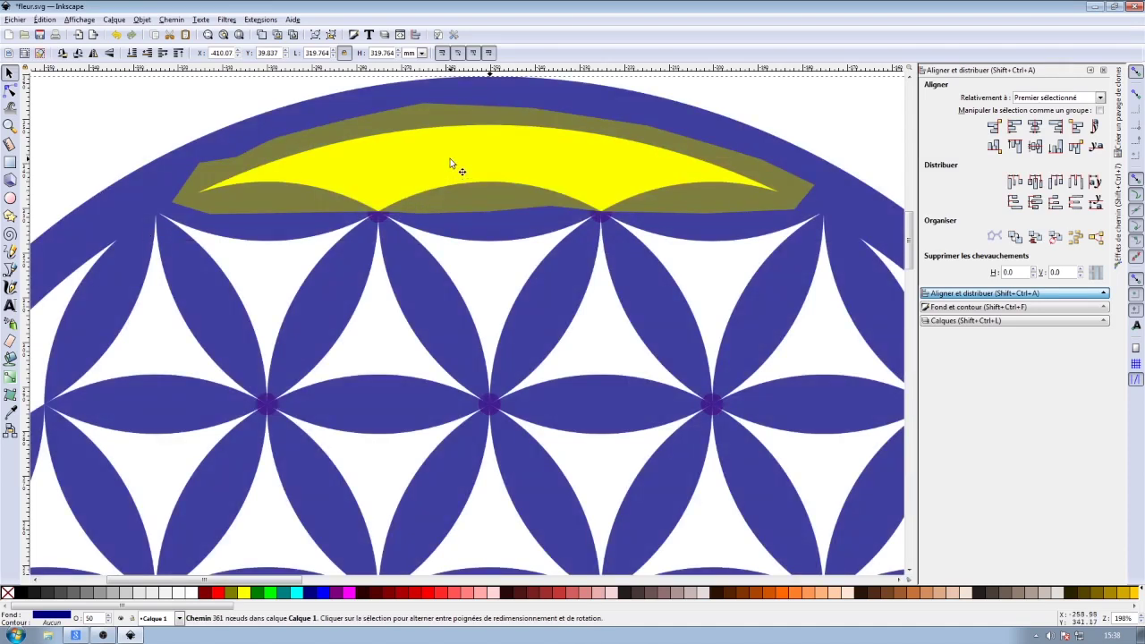
pyautogui.keyDown('shift'); pyautogui.click(450, 158); pyautogui.keyUp('shift')
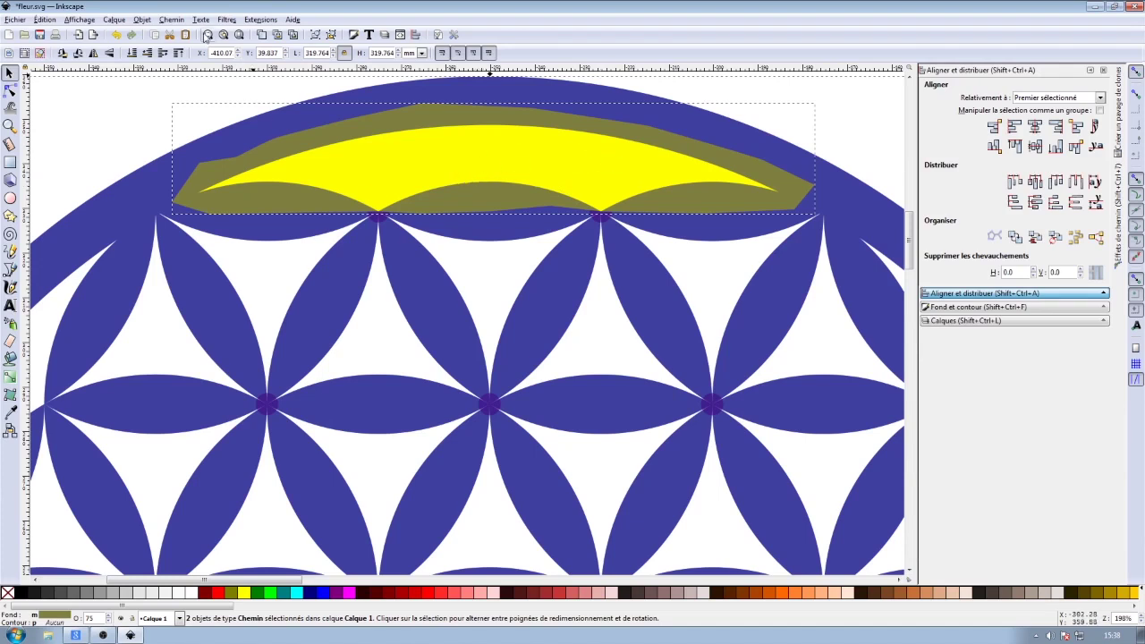
pyautogui.click(181, 19)
pyautogui.click(196, 108)
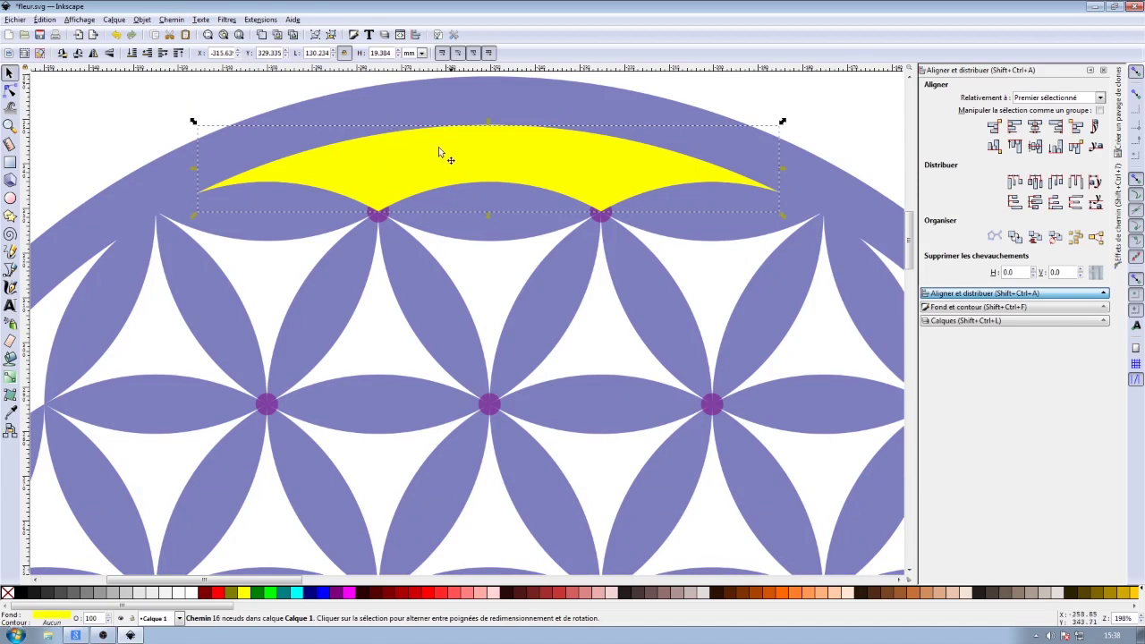
# Lower the yellow crescent beneath the top circles and subtract it, cutting away their upper parts
pyautogui.click(146, 53)
pyautogui.click(178, 53)
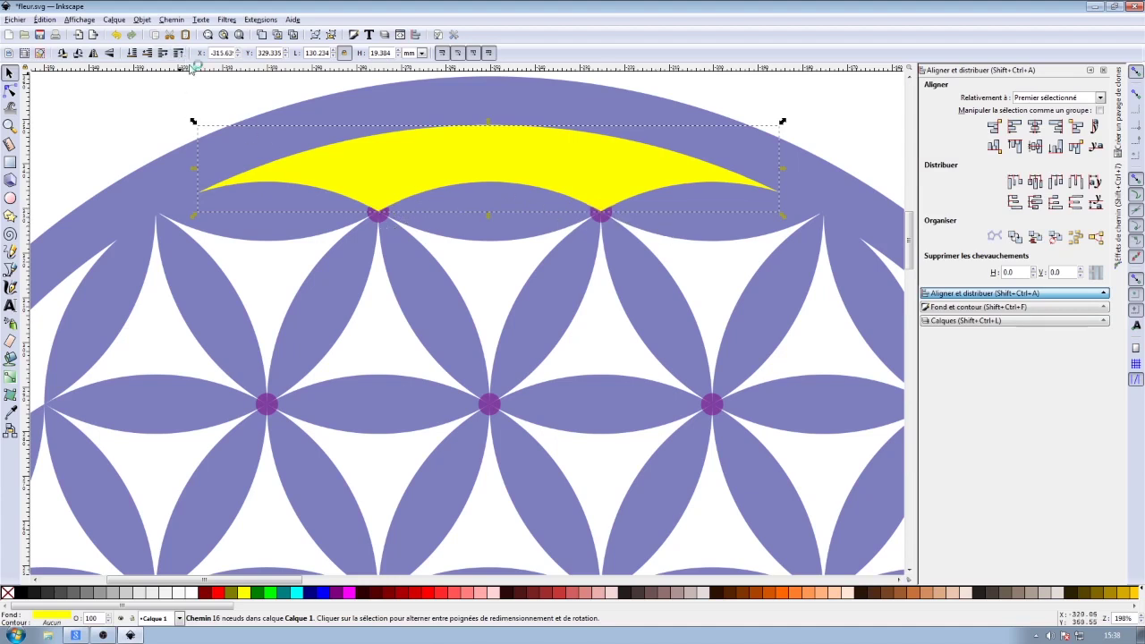
pyautogui.keyDown('shift'); pyautogui.click(379, 218); pyautogui.keyUp('shift')
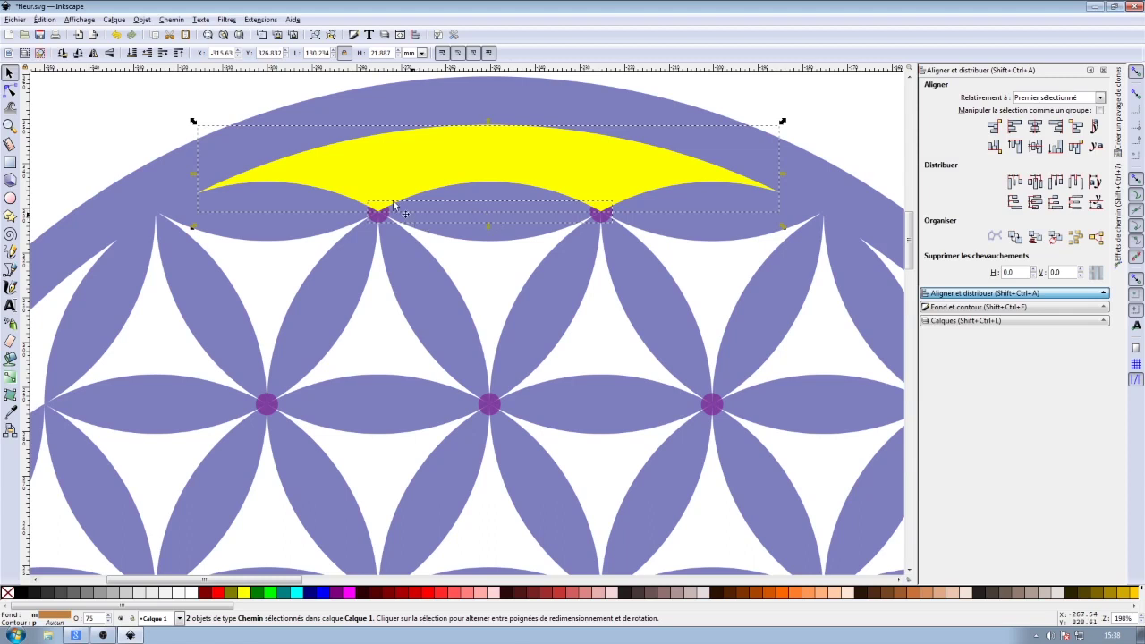
pyautogui.click(172, 20)
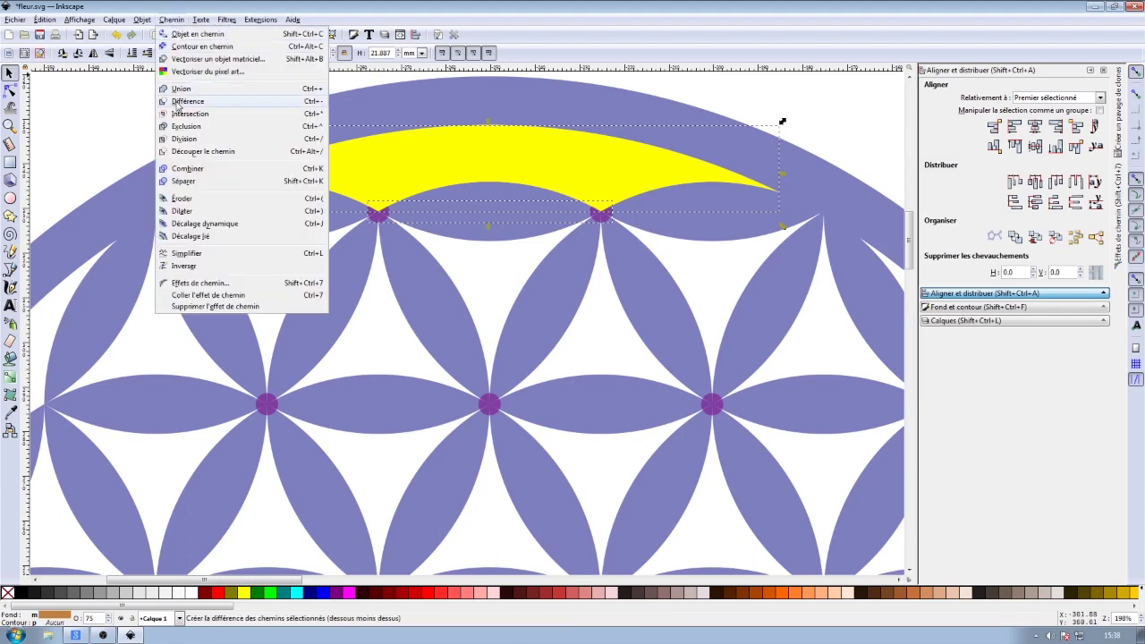
pyautogui.click(178, 97)
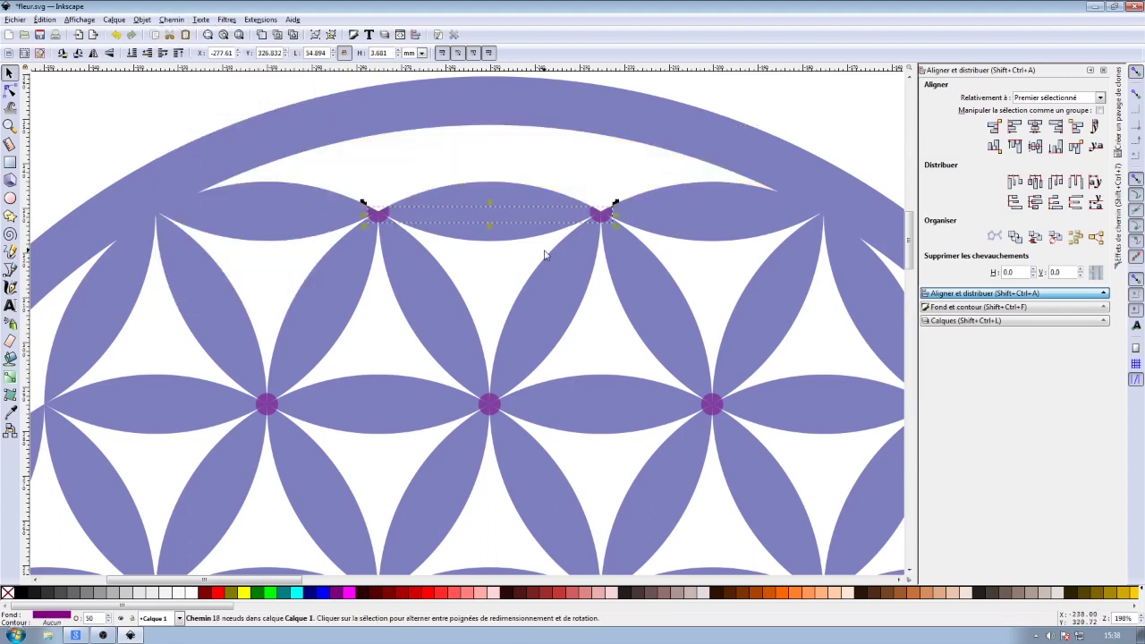
# Snap the rotation centre to a lower path intersection and rotate the trimmed circle pair by -30°
pyautogui.keyDown('ctrl'); pyautogui.scroll(-2, 543, 259); pyautogui.keyUp('ctrl')
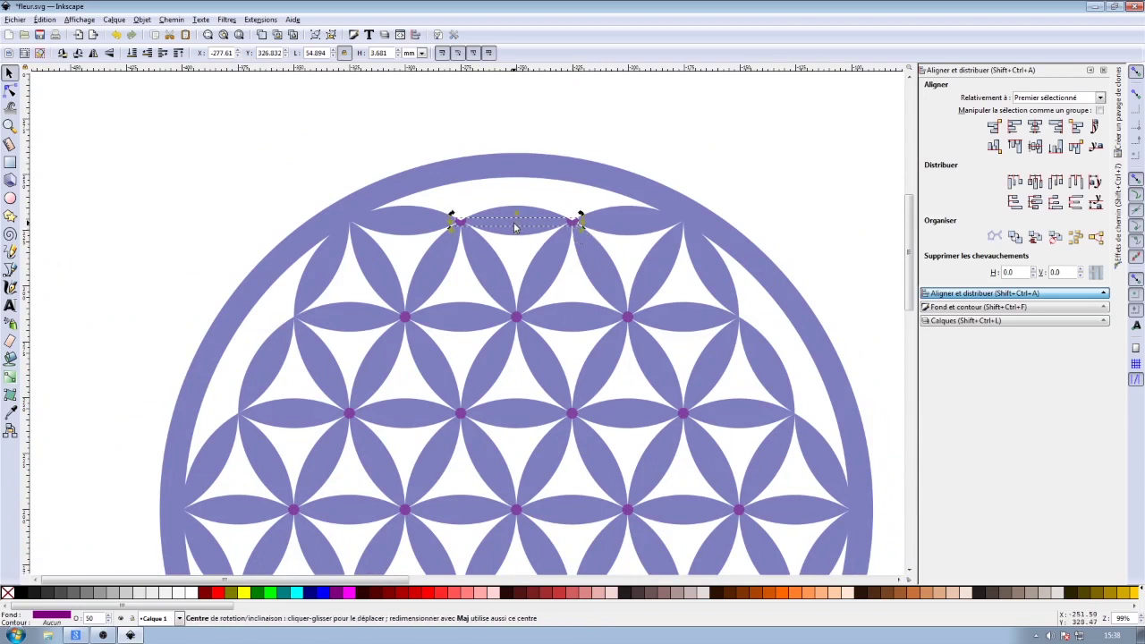
pyautogui.moveTo(517, 227); pyautogui.dragTo(531, 343)
pyautogui.moveTo(517, 508); pyautogui.dragTo(516, 509)
pyautogui.hscroll(2, 578, 365)
pyautogui.scroll(-2, 536, 306)
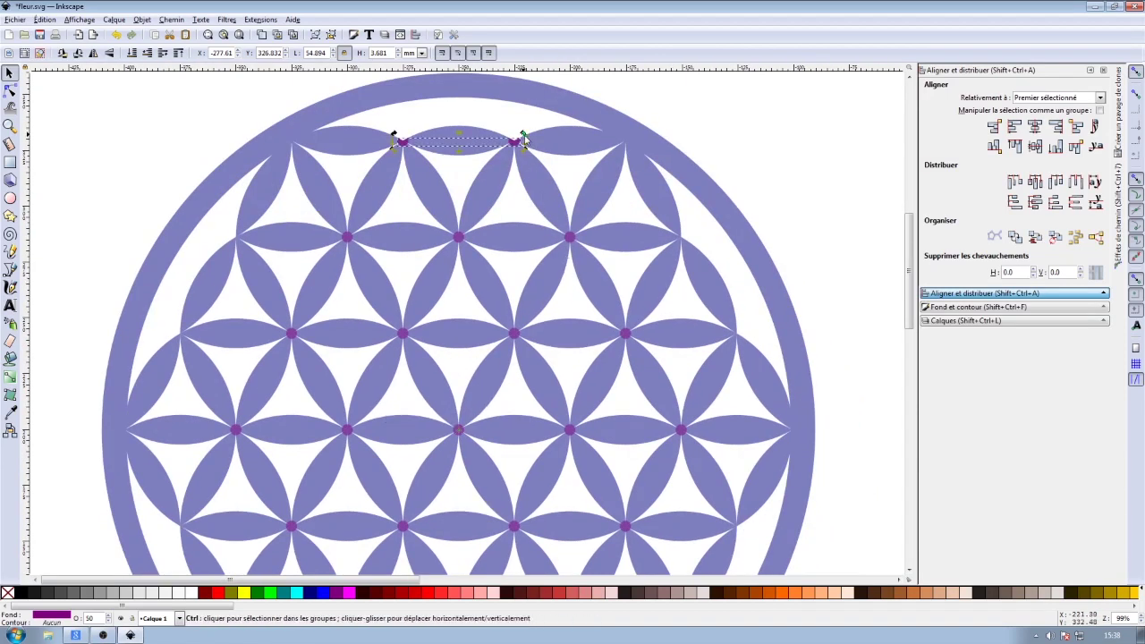
pyautogui.moveTo(524, 136)
pyautogui.mouseDown()
pyautogui.moveTo(613, 234)
pyautogui.moveTo(677, 358)
pyautogui.mouseUp()
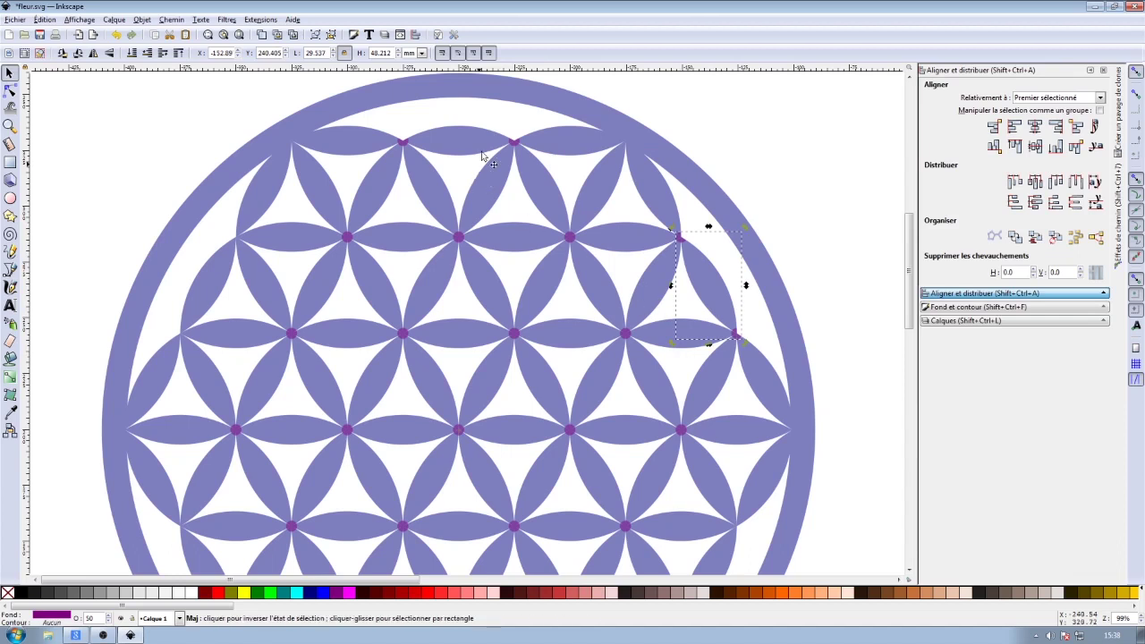
# Add the top edge petal and rotate both petals around the flower centre to its left side
pyautogui.keyDown('shift'); pyautogui.click(510, 143); pyautogui.keyUp('shift')
pyautogui.press('-')
pyautogui.press('-')
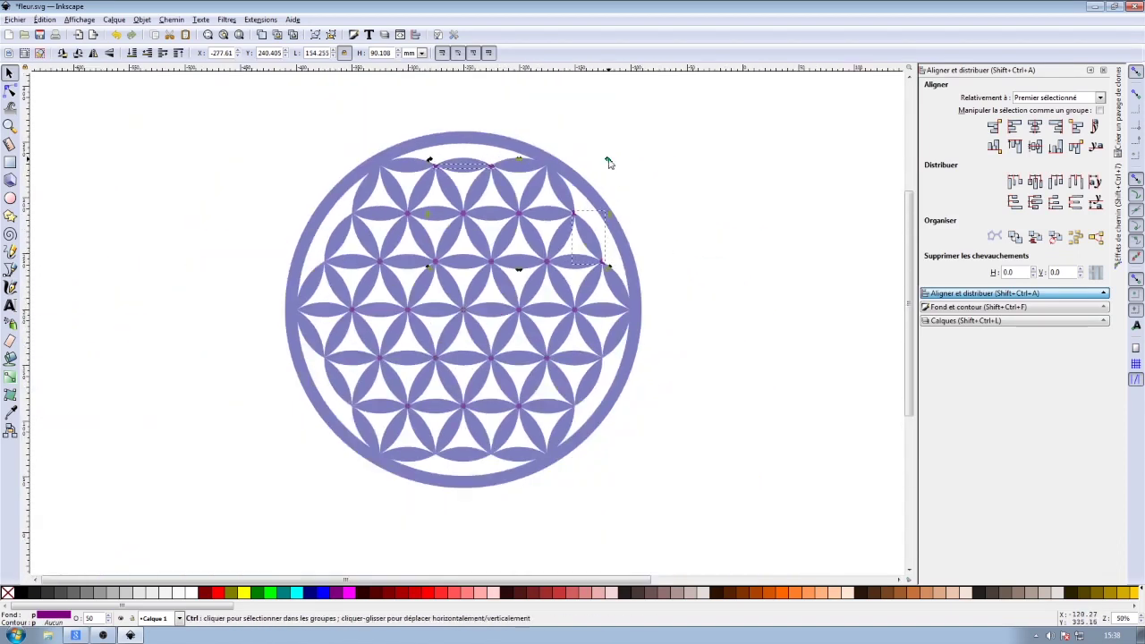
pyautogui.moveTo(608, 160)
pyautogui.mouseDown()
pyautogui.moveTo(615, 340)
pyautogui.moveTo(497, 452)
pyautogui.mouseUp()
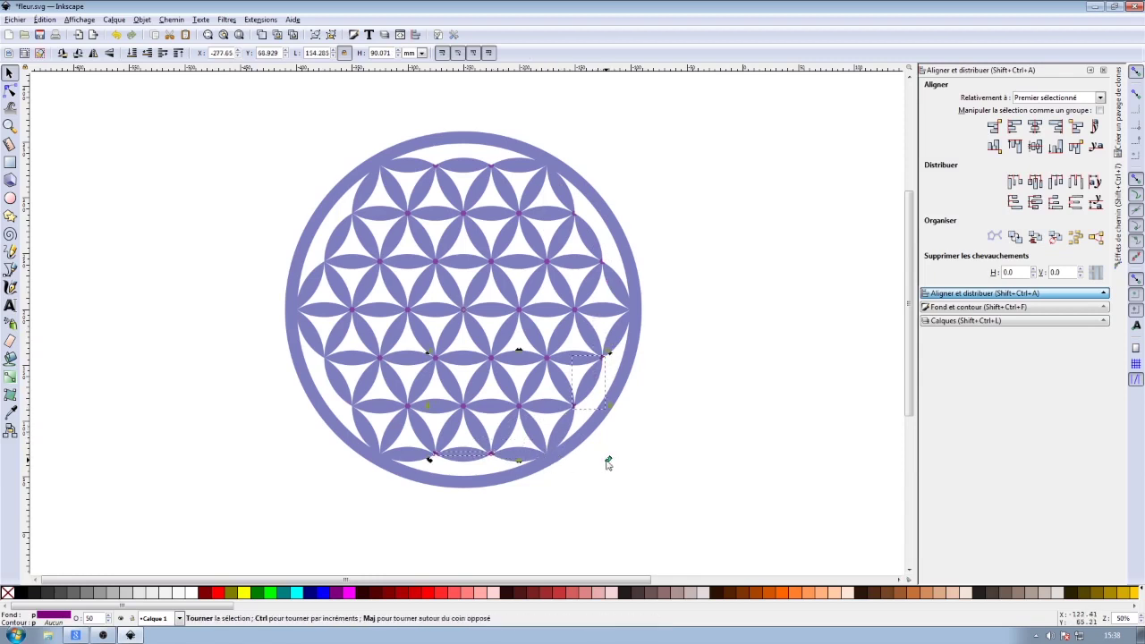
pyautogui.moveTo(613, 460)
pyautogui.mouseDown()
pyautogui.moveTo(399, 455)
pyautogui.moveTo(314, 422)
pyautogui.moveTo(262, 378)
pyautogui.mouseUp()
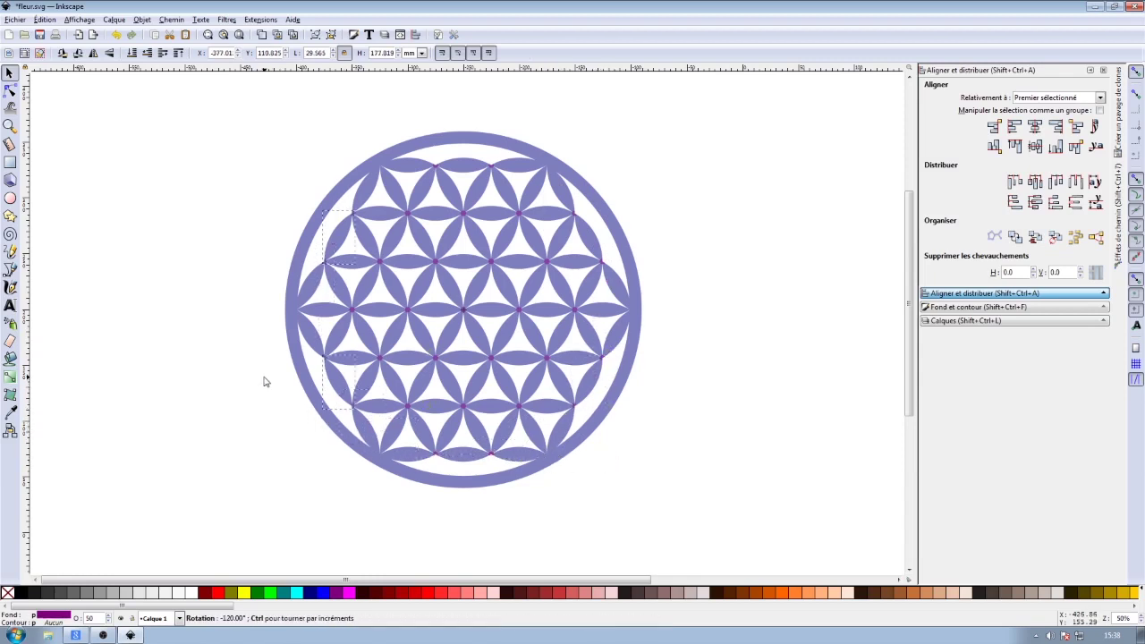
pyautogui.click(253, 382)
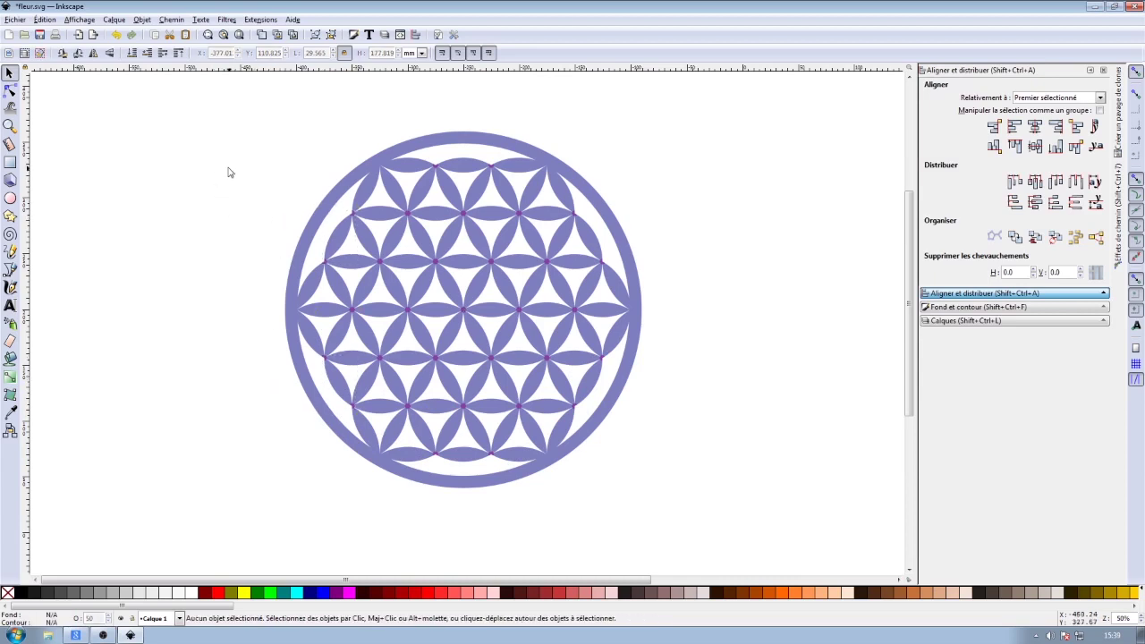
# Ungroup the flower and combine all its petals, excluding the outer ring, into one path
pyautogui.moveTo(201, 95); pyautogui.dragTo(795, 559)
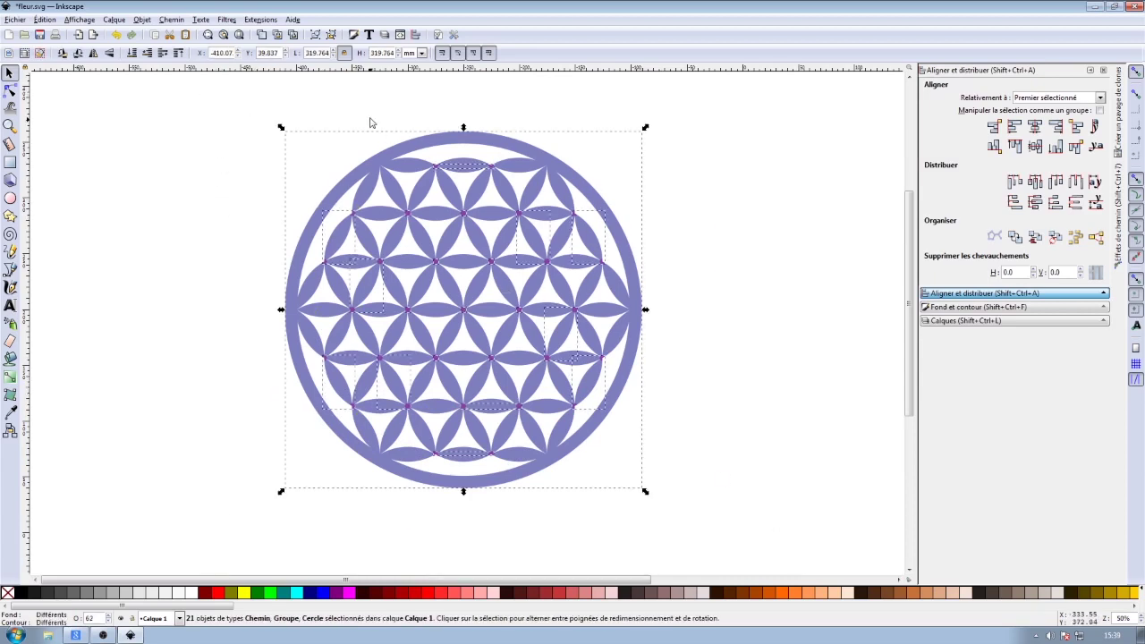
pyautogui.click(331, 39)
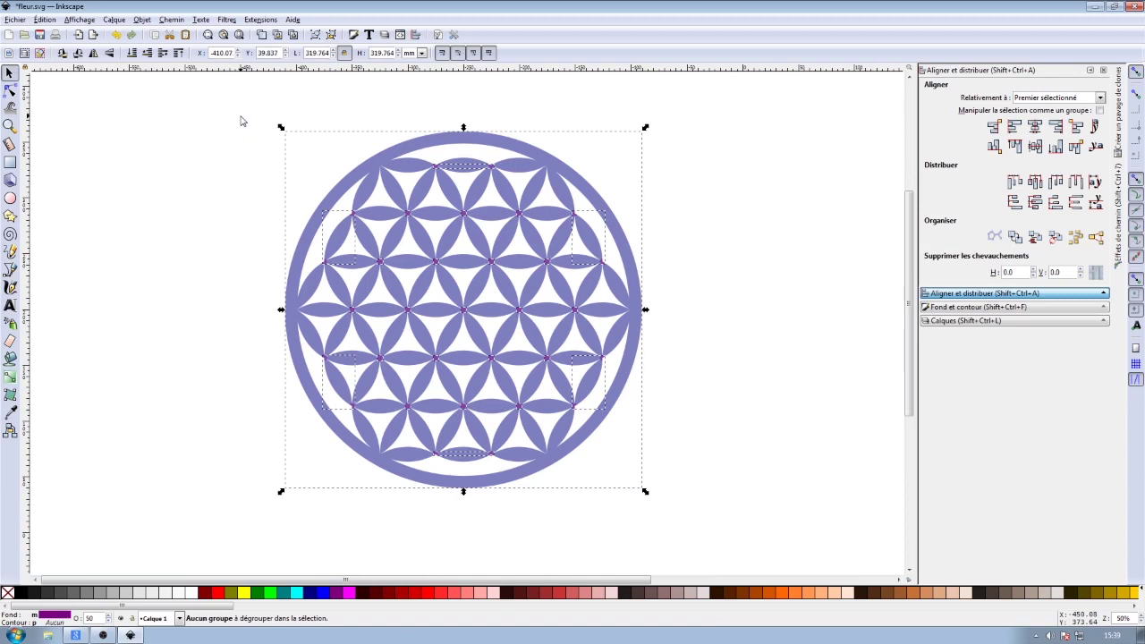
pyautogui.click(396, 152)
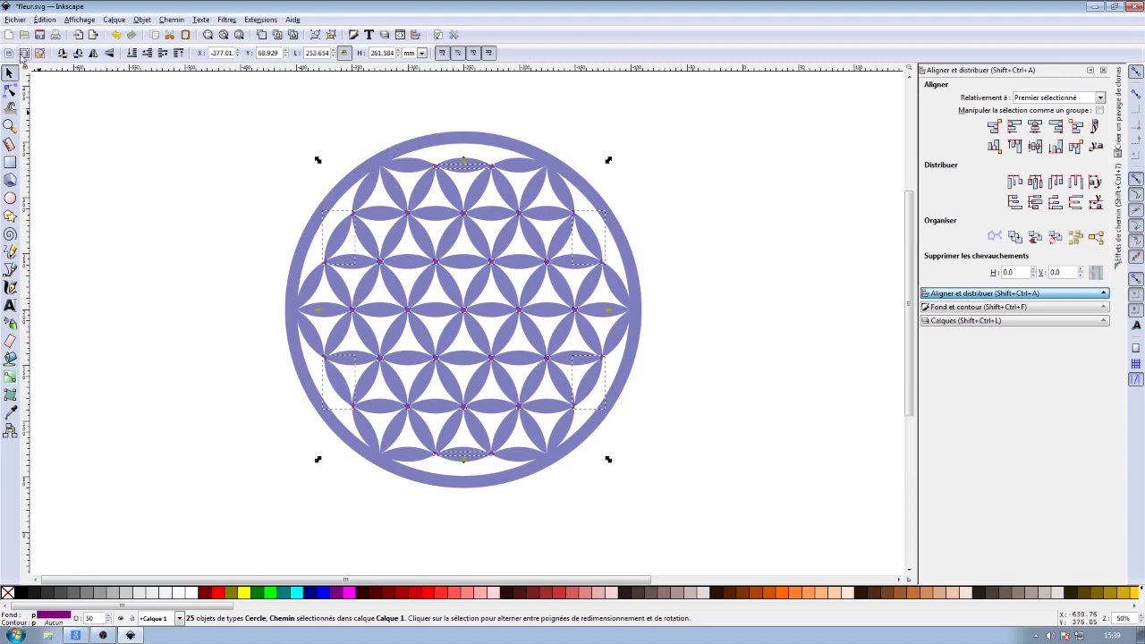
pyautogui.click(10, 90)
pyautogui.click(246, 53)
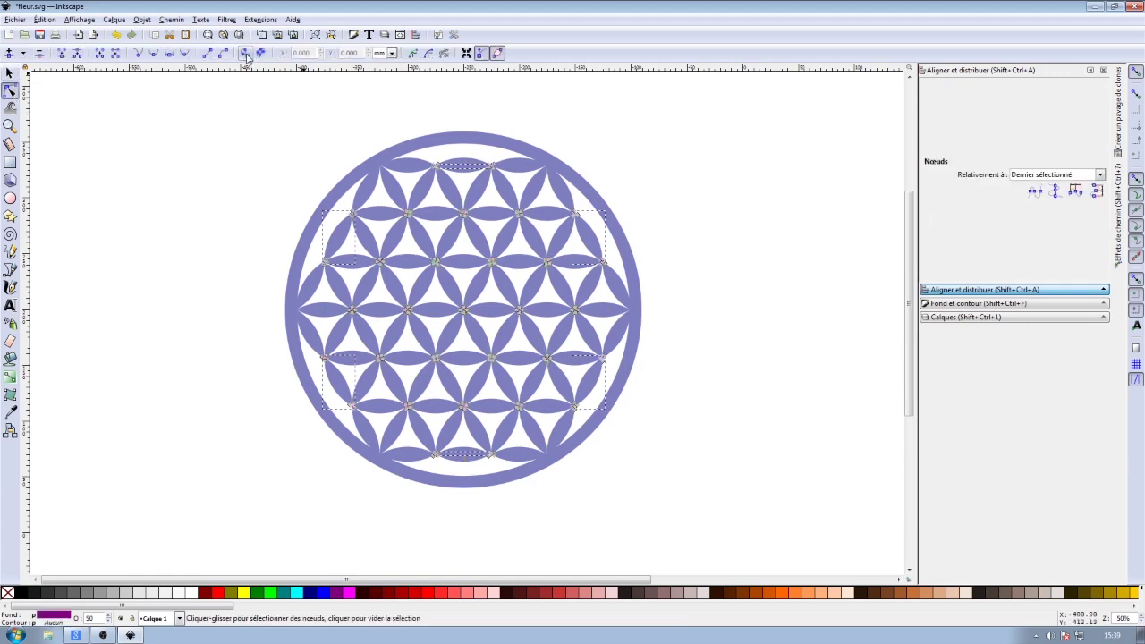
pyautogui.click(171, 18)
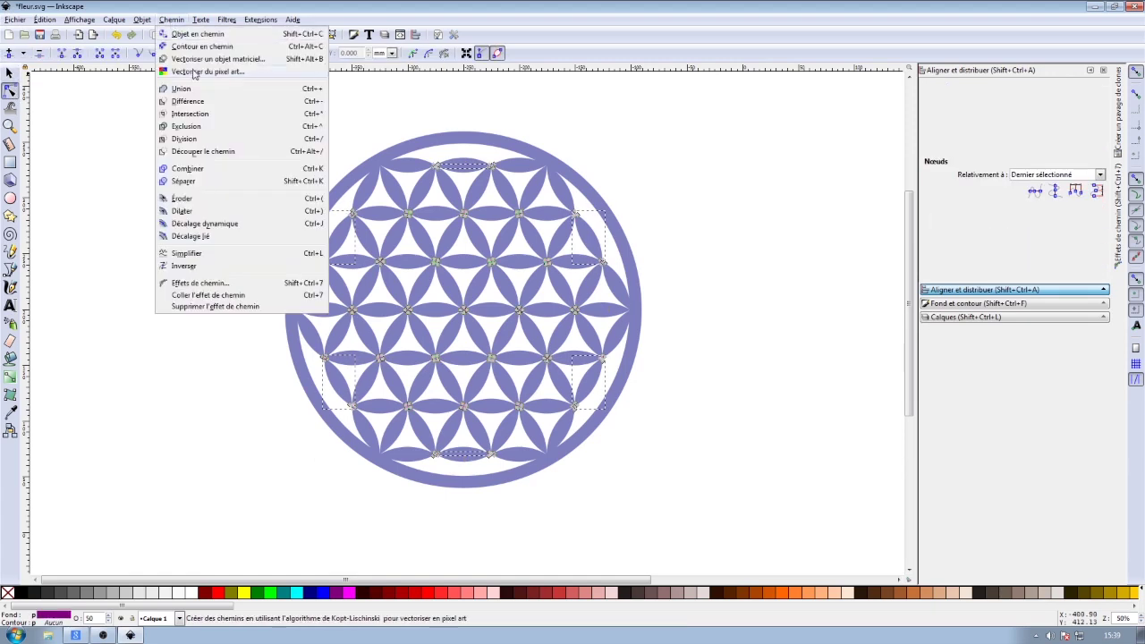
pyautogui.click(187, 171)
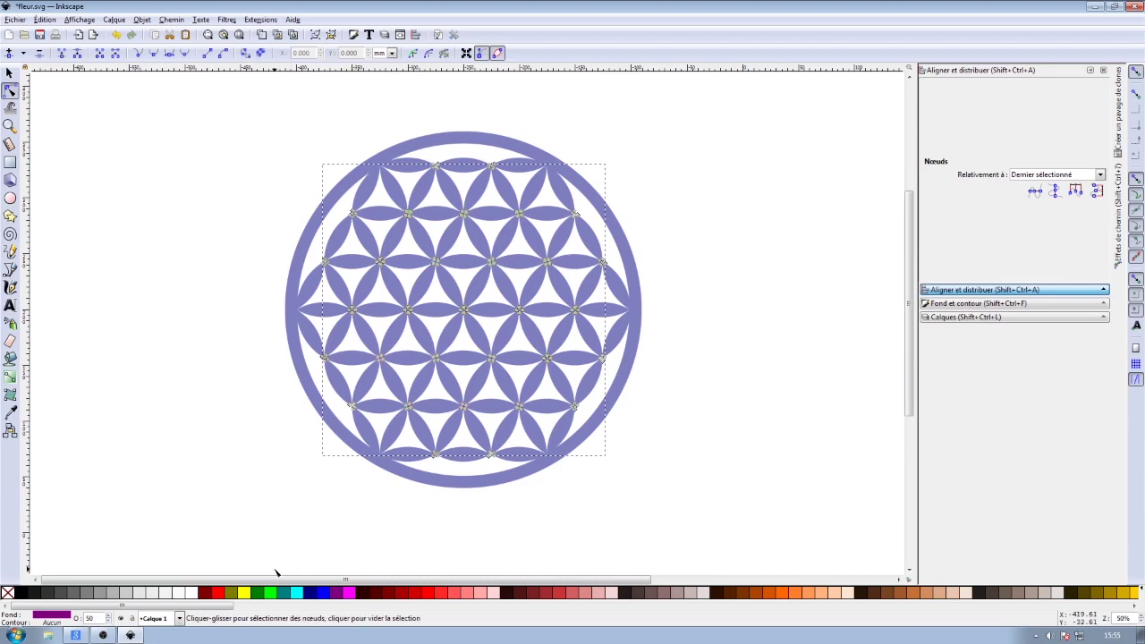
# Set the combined petal path's opacity to 100 percent
pyautogui.click(384, 595)
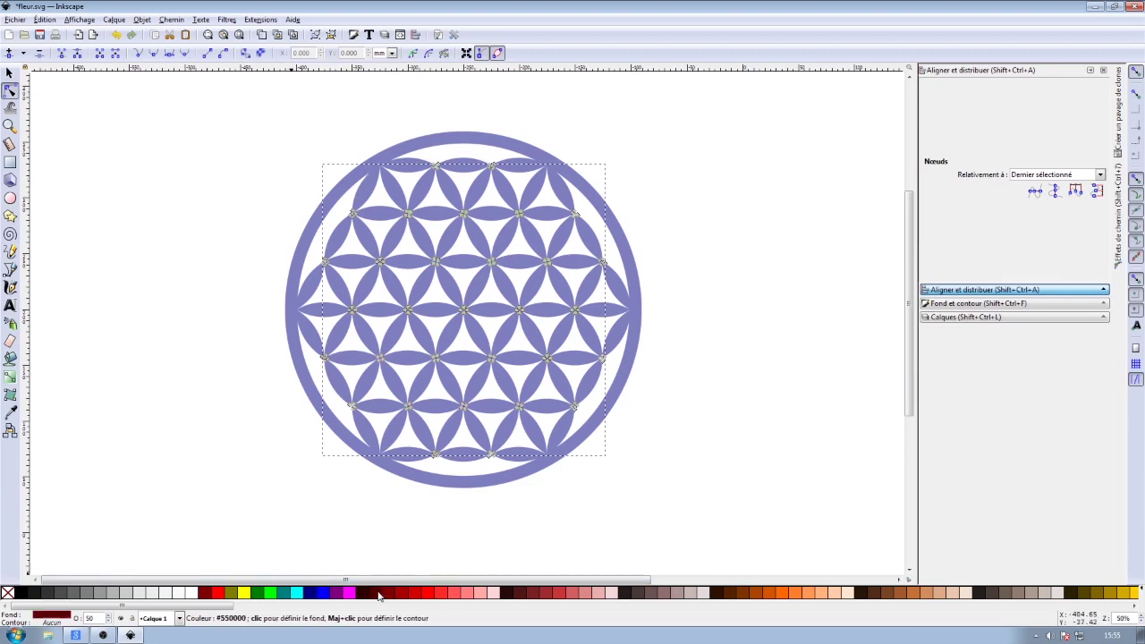
pyautogui.rightClick(105, 618)
pyautogui.click(121, 616)
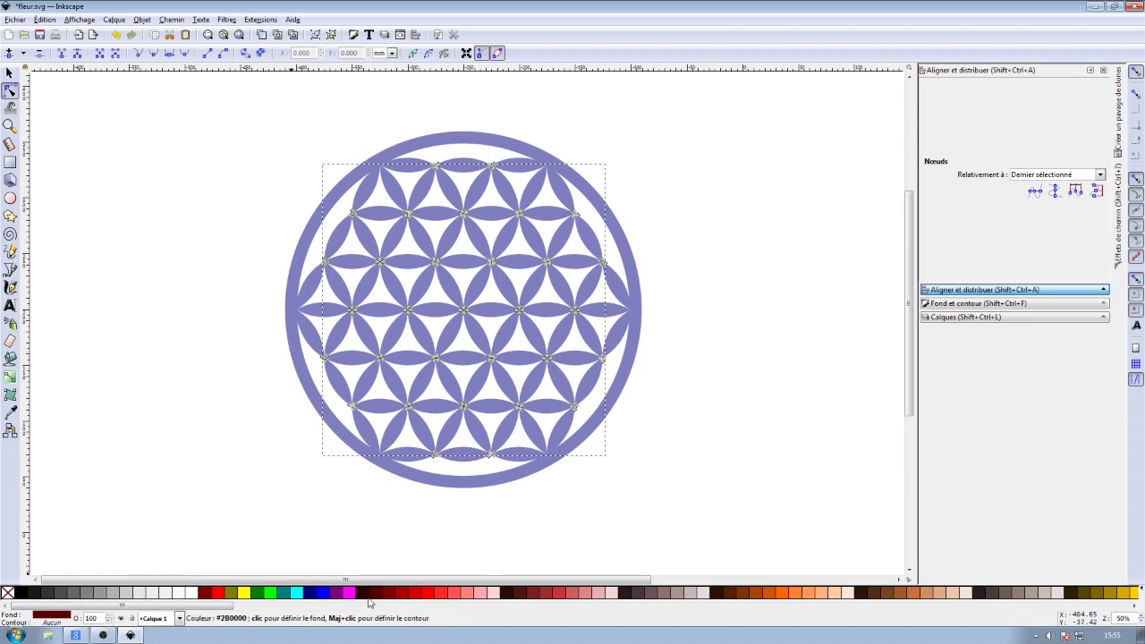
# Union the petal path with the outer ring into a single path
pyautogui.click(10, 73)
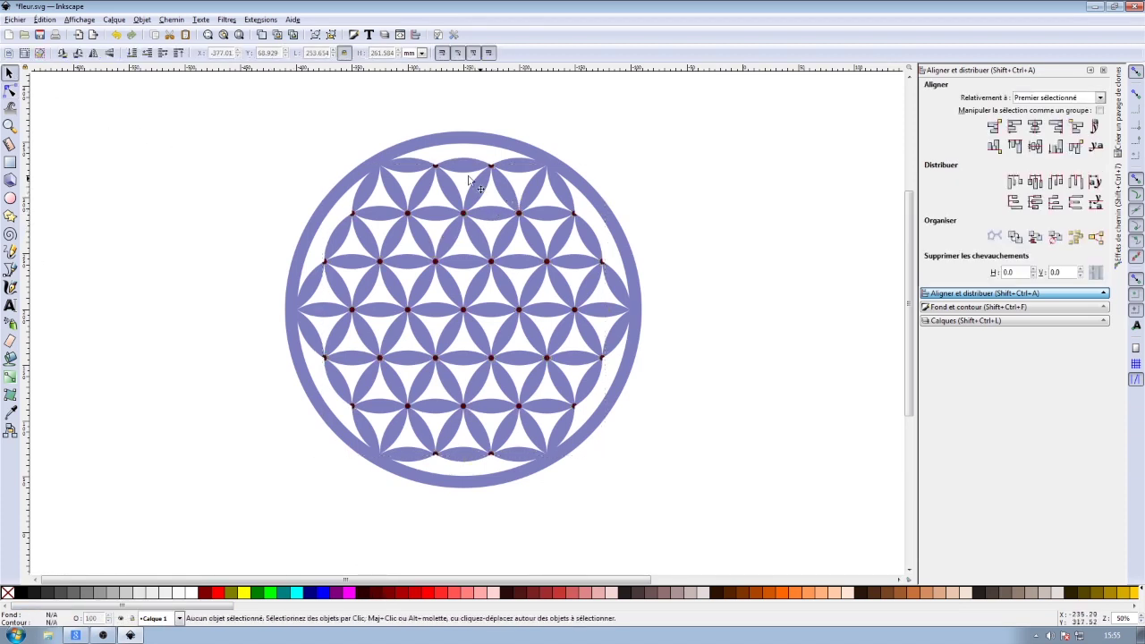
pyautogui.moveTo(243, 140); pyautogui.dragTo(727, 513)
pyautogui.click(171, 18)
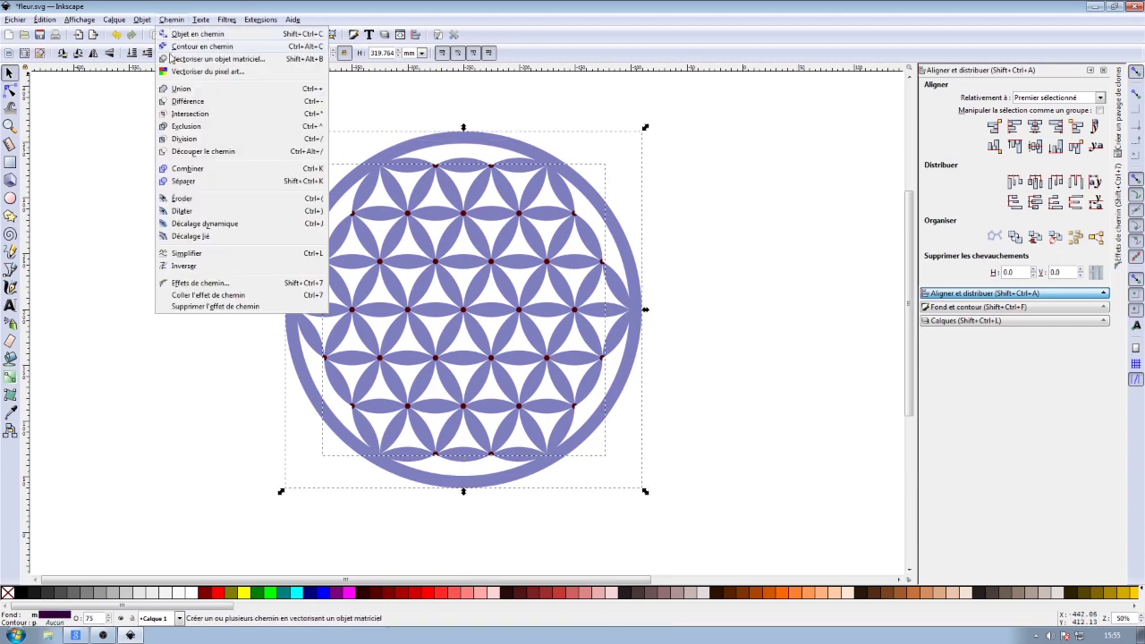
pyautogui.click(178, 94)
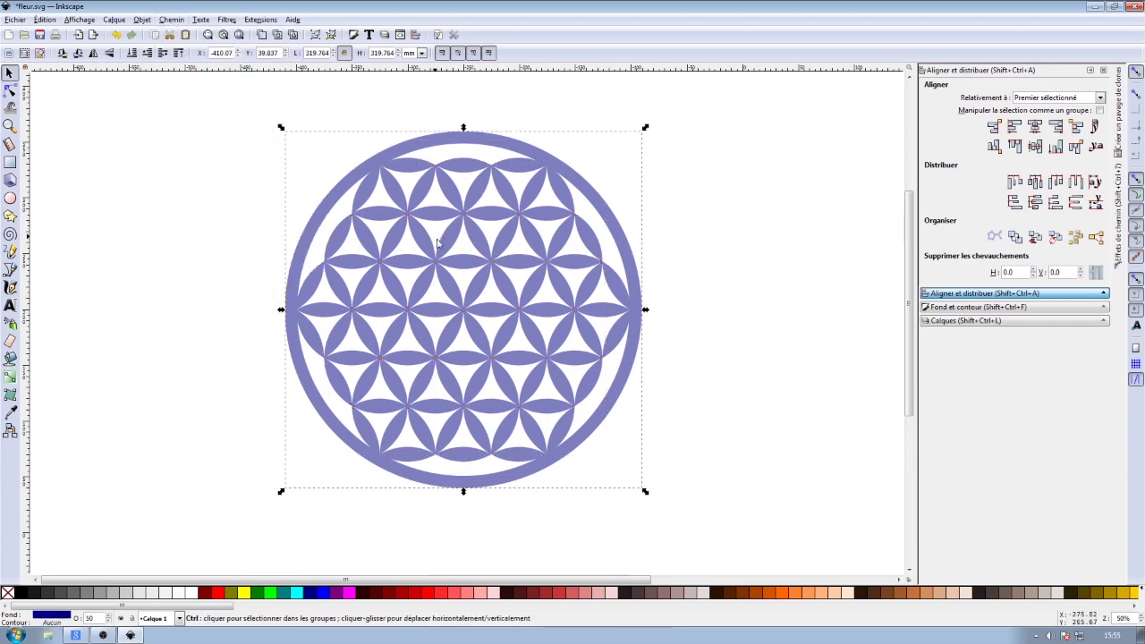
# Zoom in and reselect the merged 530-node flower path to check the result
pyautogui.scroll(2, 435, 389)
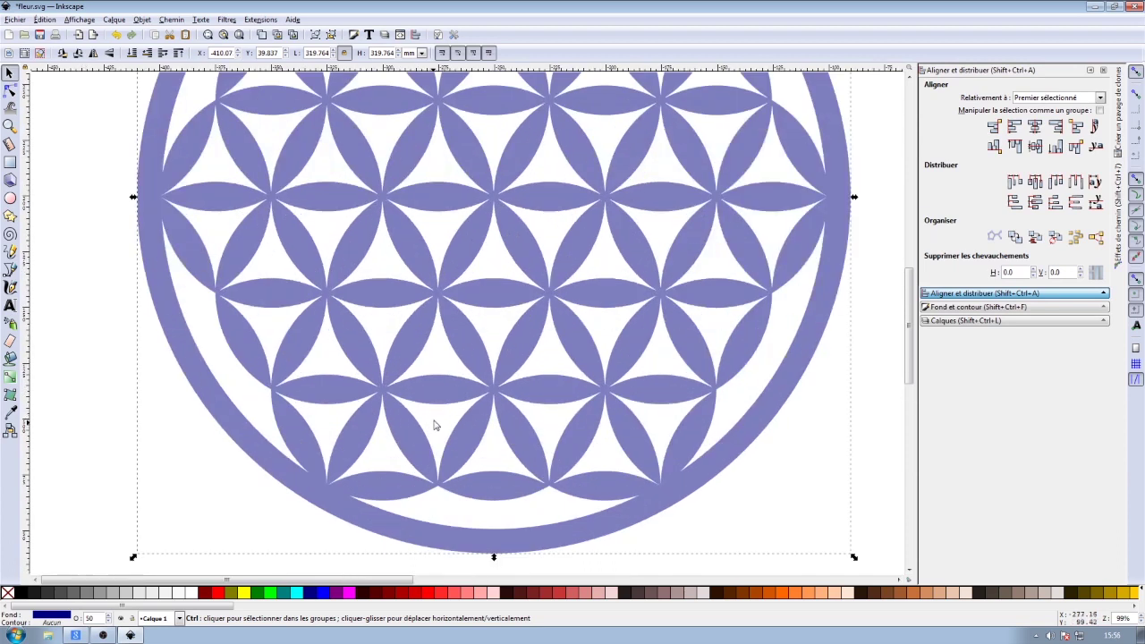
pyautogui.scroll(1, 422, 306)
pyautogui.scroll(4, 428, 307)
pyautogui.scroll(2, 523, 268)
pyautogui.scroll(1, 523, 268)
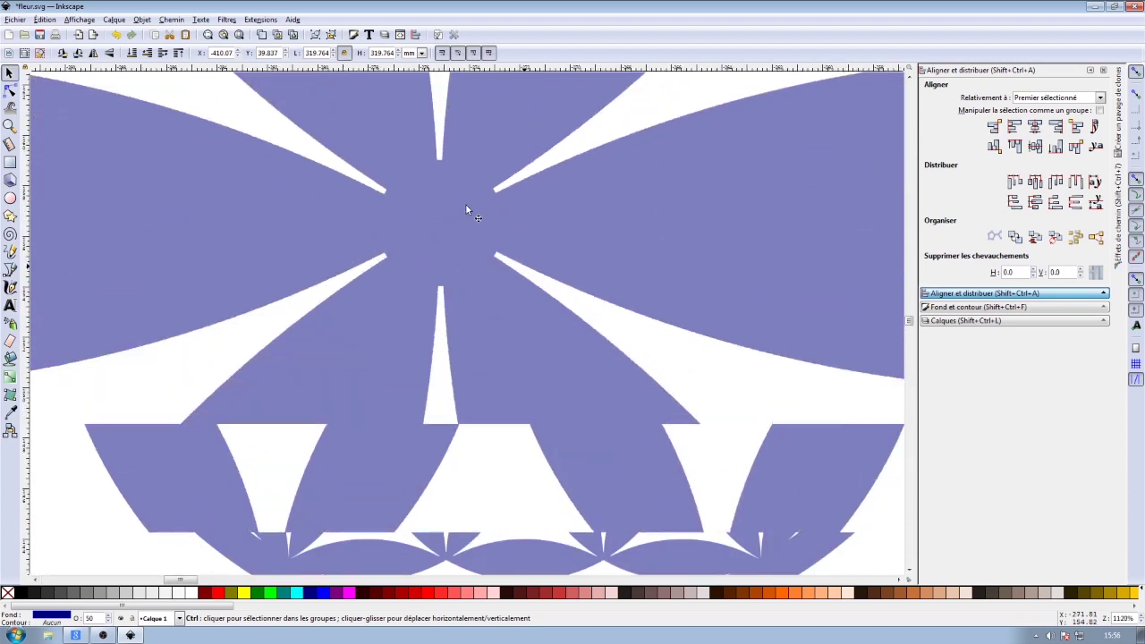
pyautogui.scroll(1, 465, 203)
pyautogui.scroll(-4, 435, 199)
pyautogui.scroll(-1, 289, 284)
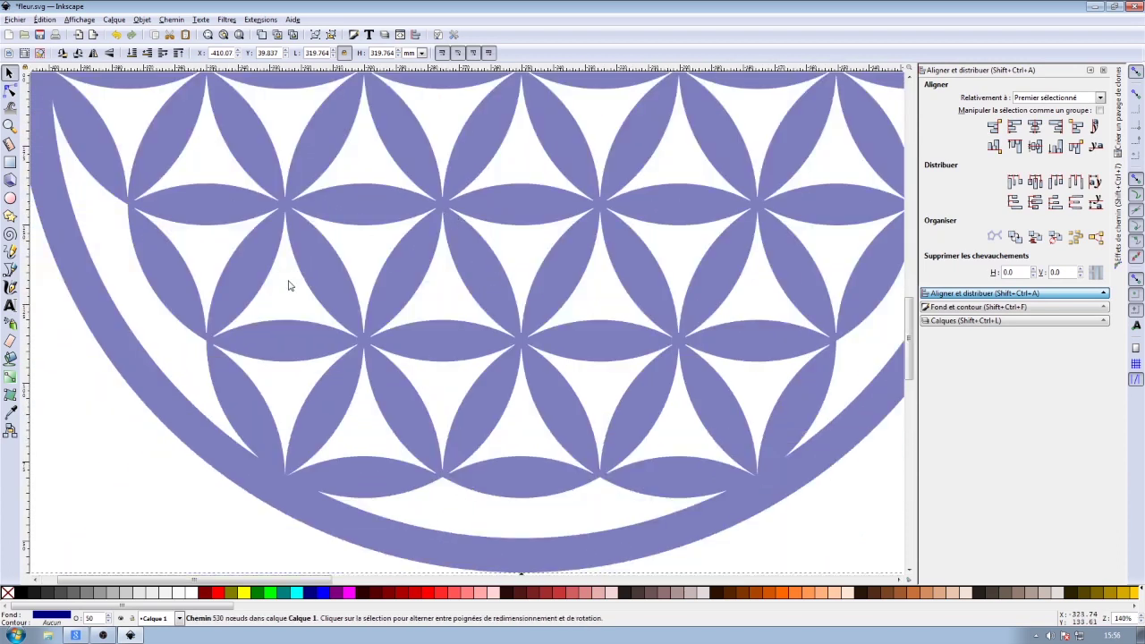
pyautogui.scroll(3, 200, 353)
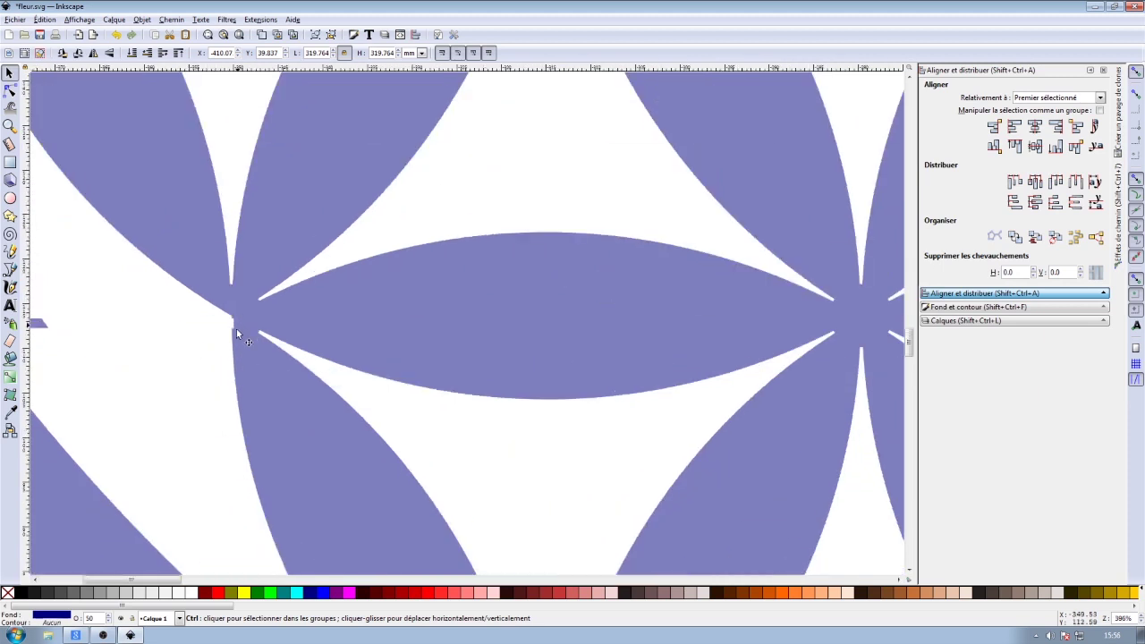
pyautogui.scroll(-6, 237, 331)
pyautogui.scroll(-3, 340, 224)
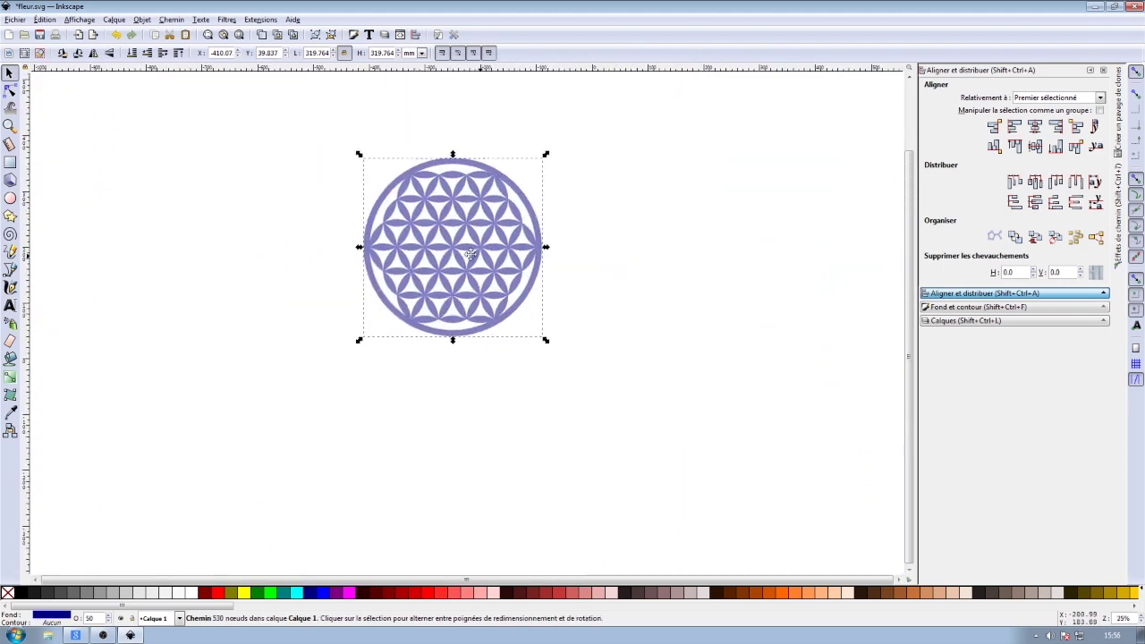
pyautogui.scroll(2, 469, 219)
pyautogui.scroll(-1, 438, 246)
pyautogui.scroll(1, 438, 246)
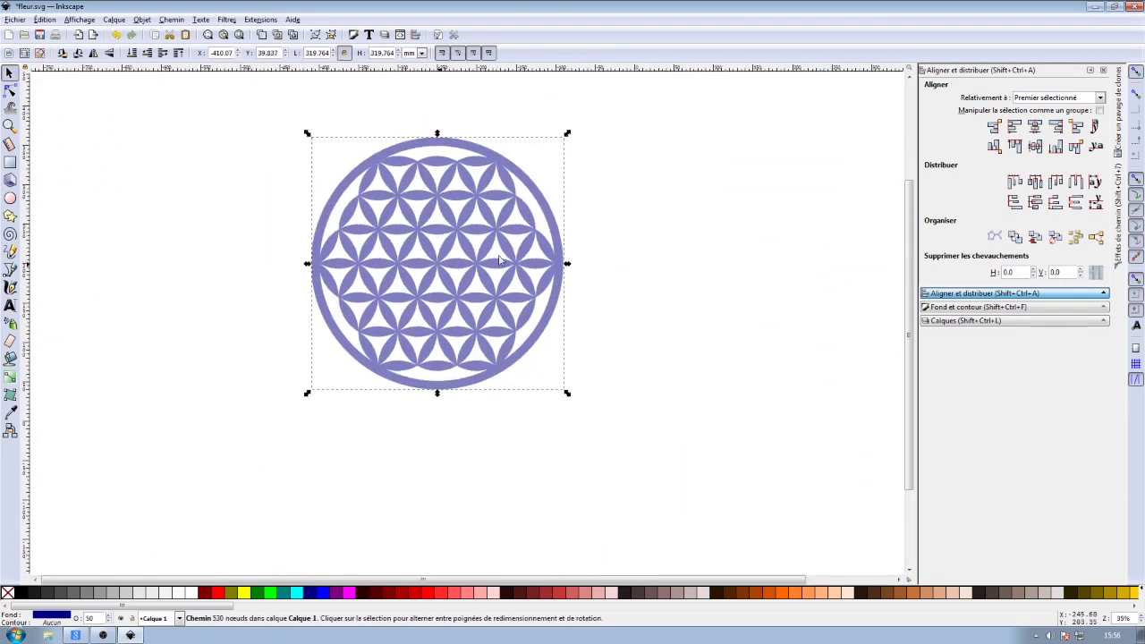
pyautogui.click(646, 242)
pyautogui.click(487, 256)
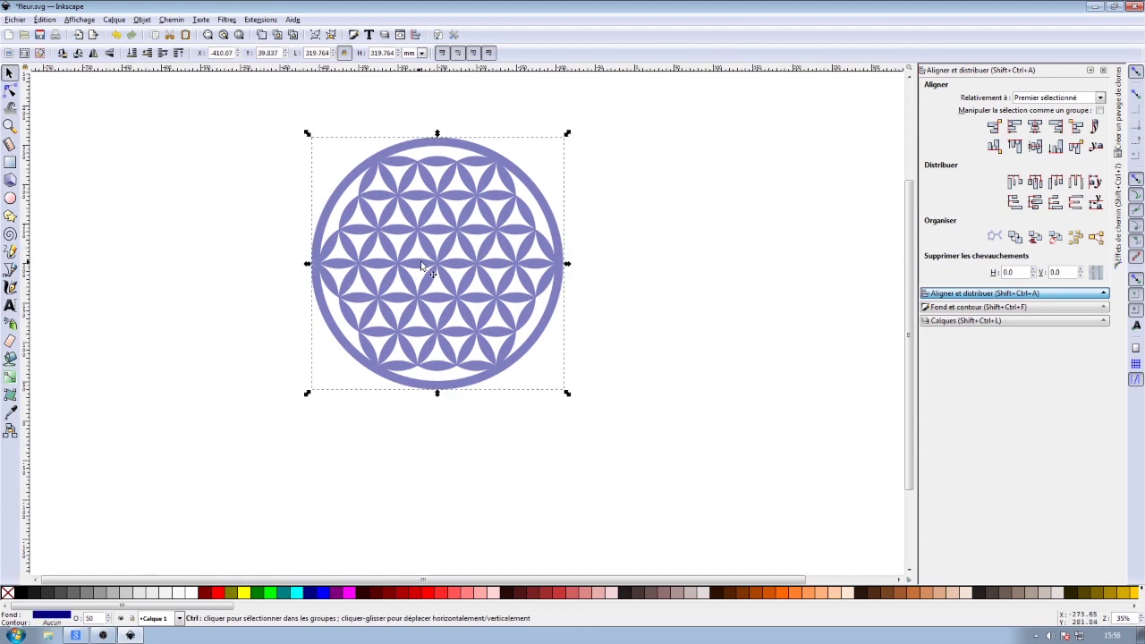
pyautogui.scroll(1, 433, 256)
pyautogui.scroll(1, 437, 257)
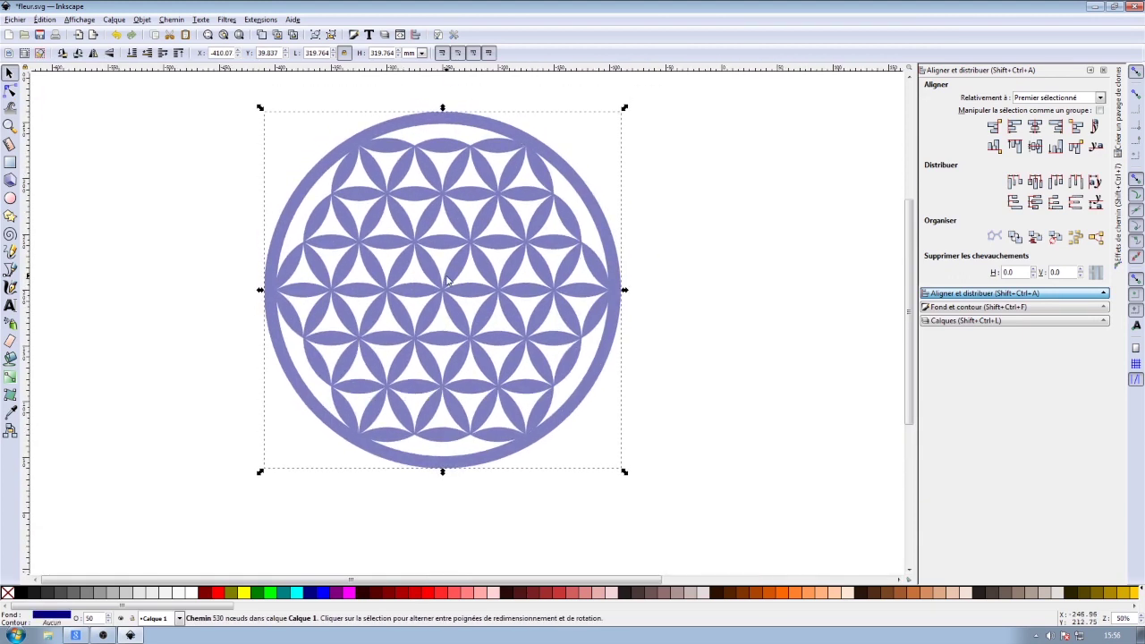